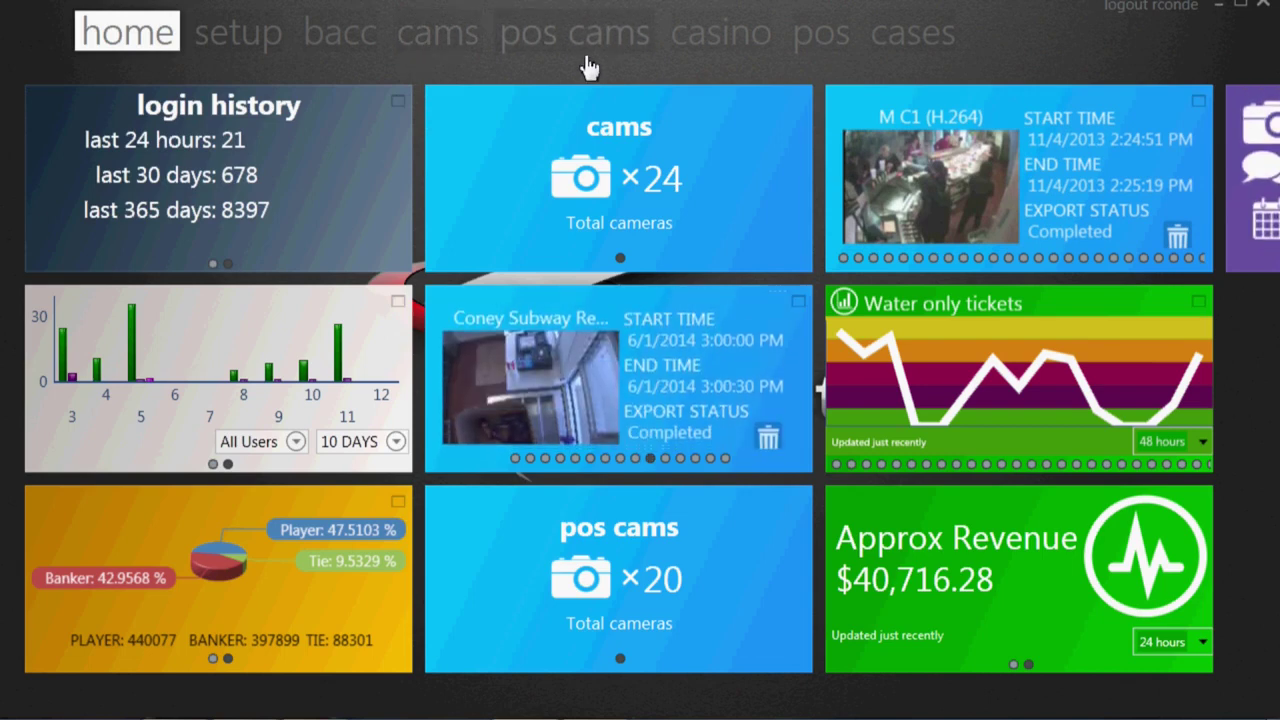
Step: Go to the POS section's behavior report page
left_click(835, 36)
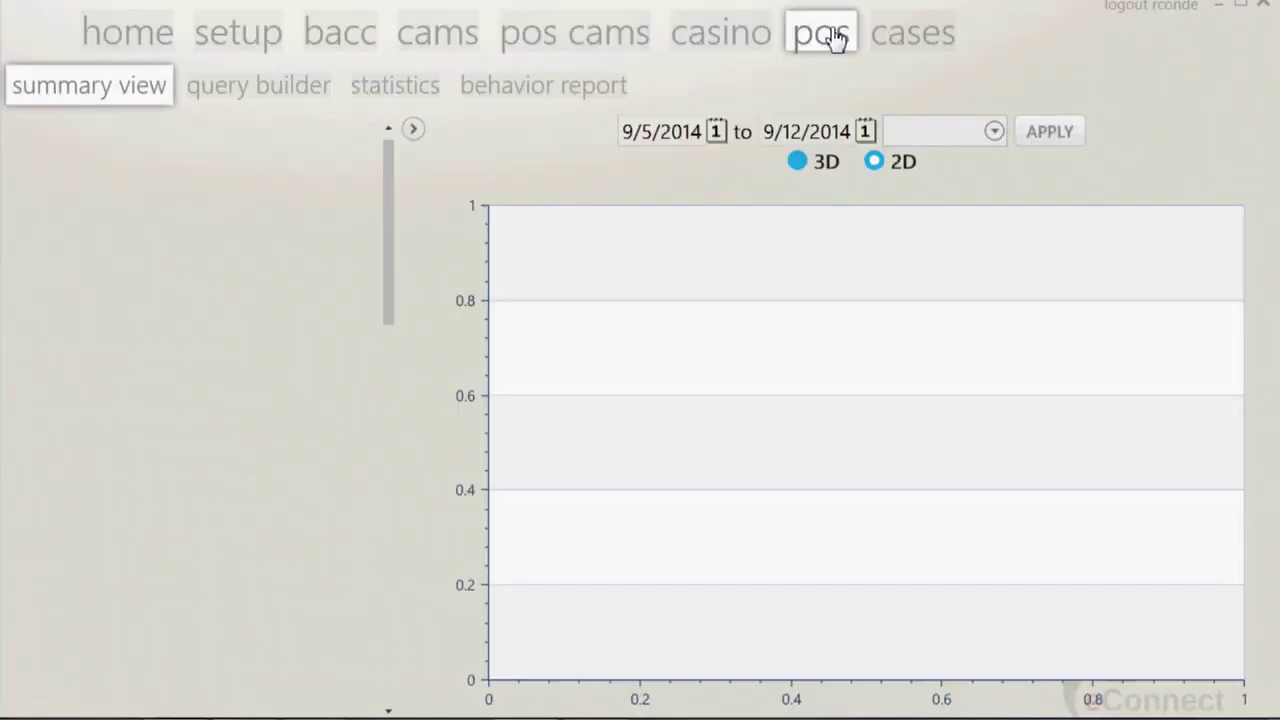
left_click(574, 87)
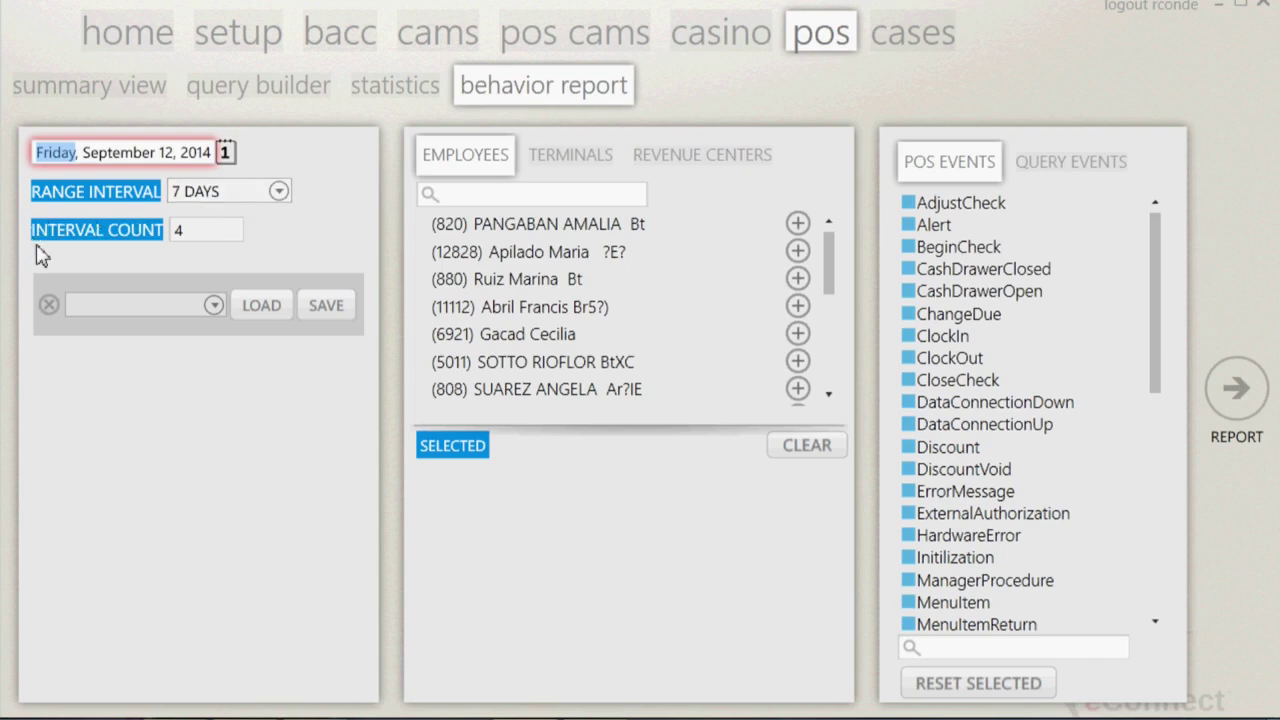
left_click(280, 192)
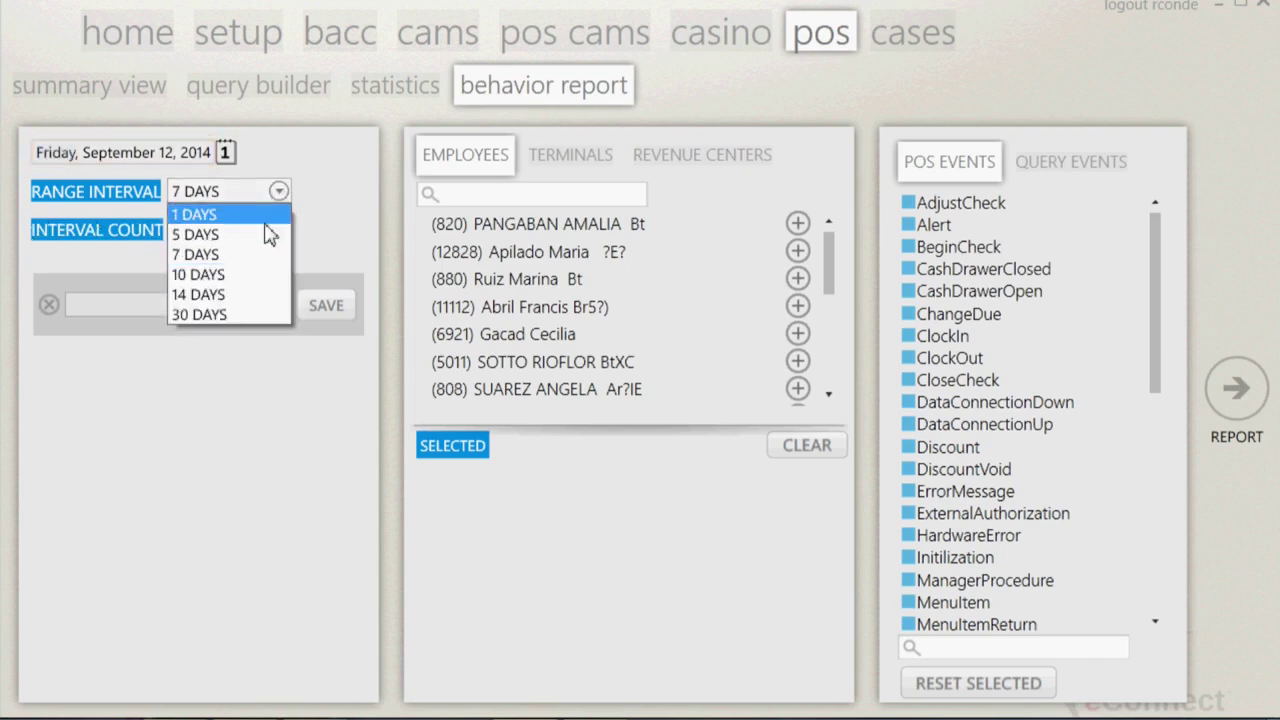
left_click(247, 282)
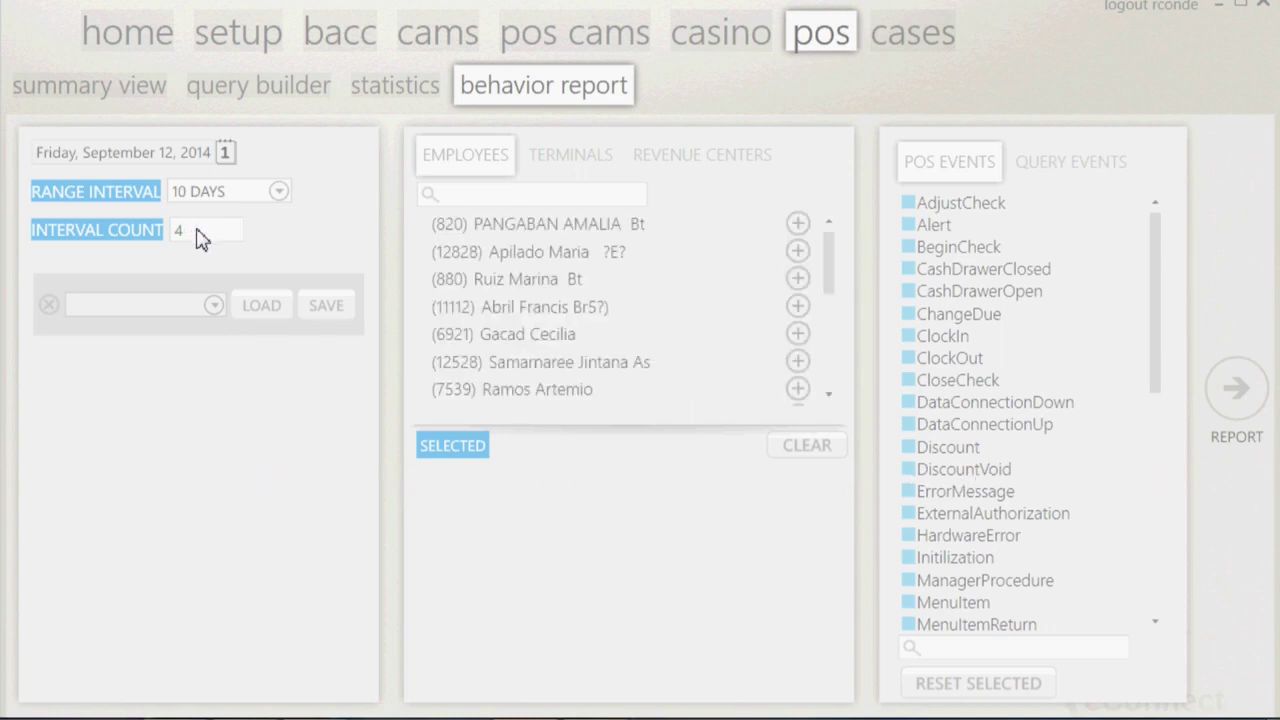
double_click(195, 235)
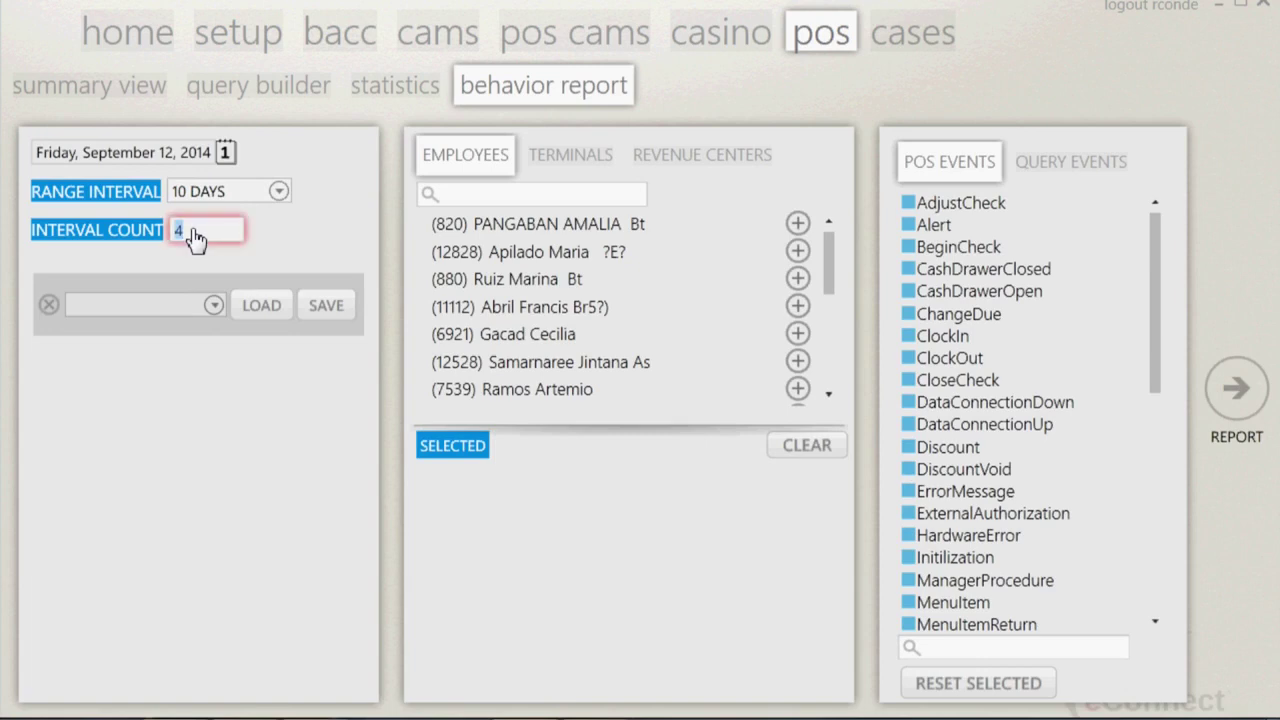
type("5")
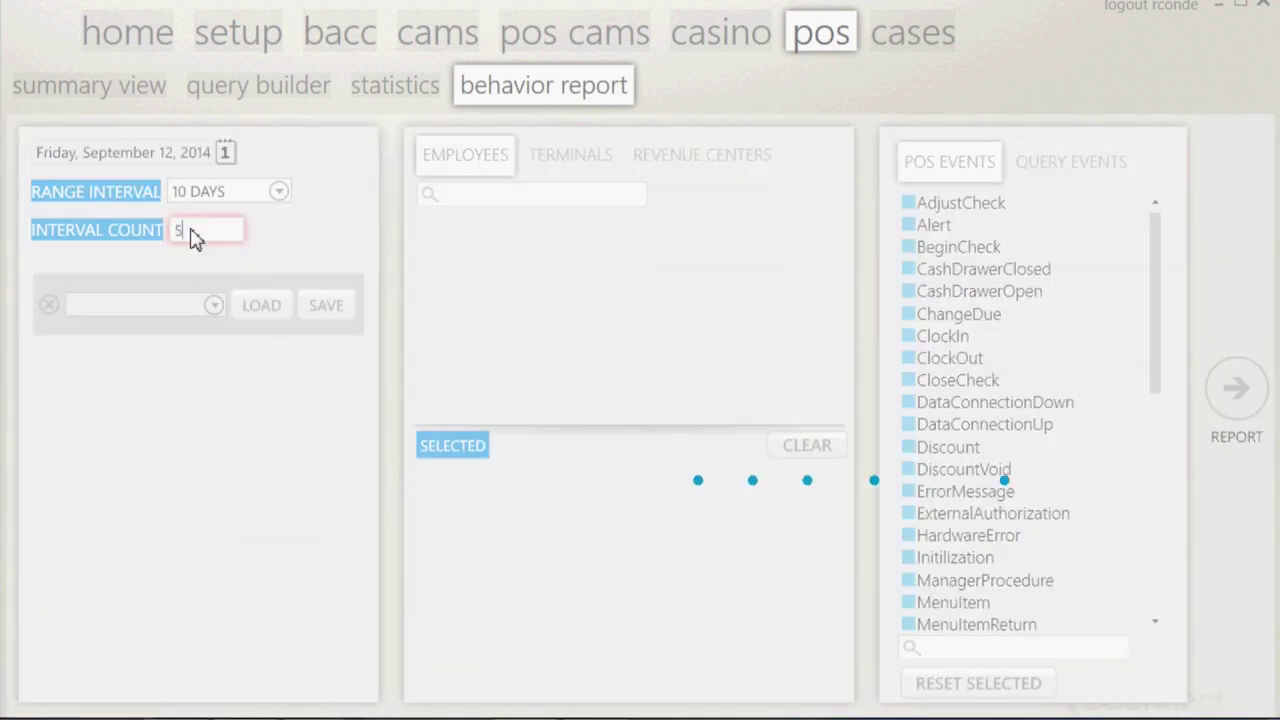
left_click(281, 196)
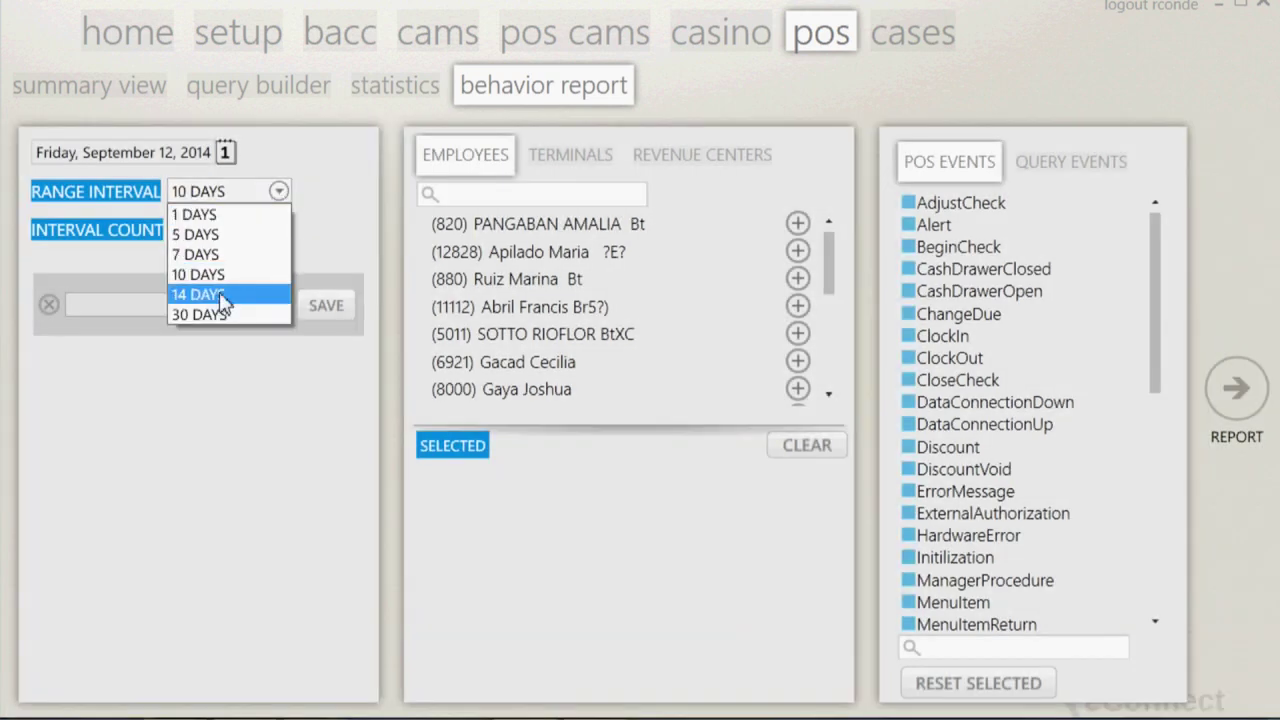
left_click(220, 256)
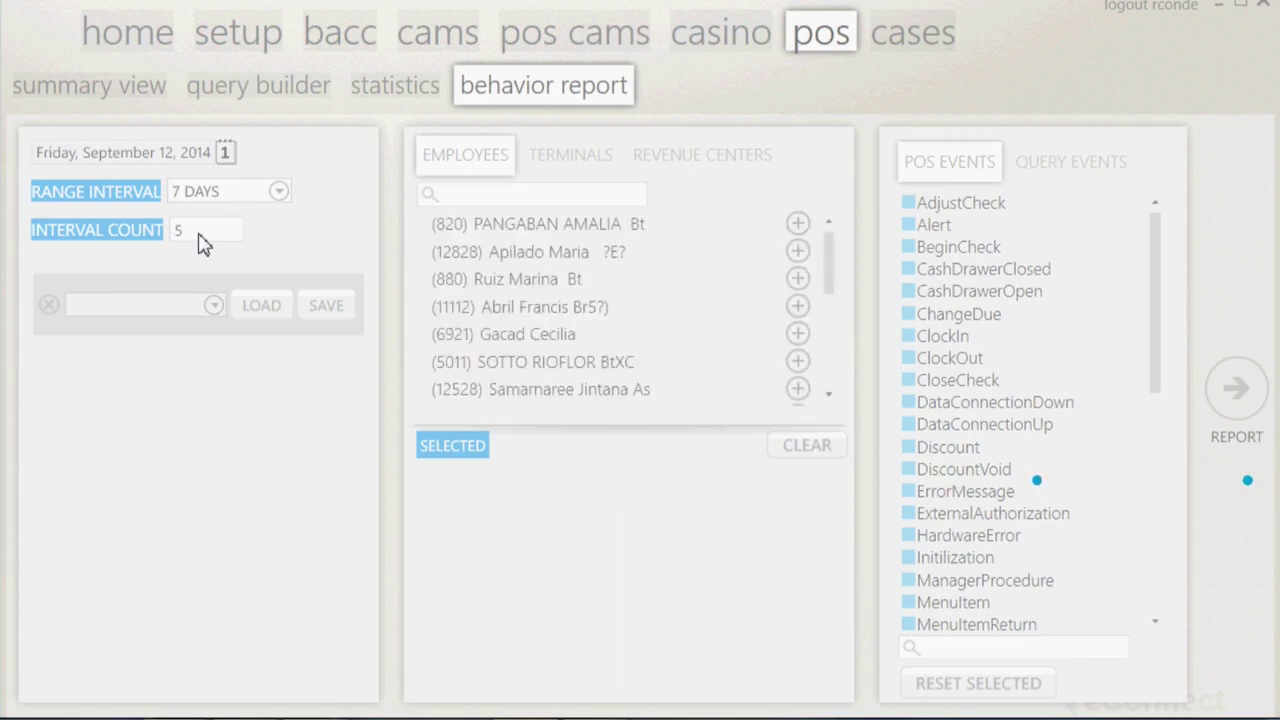
double_click(200, 240)
type("4")
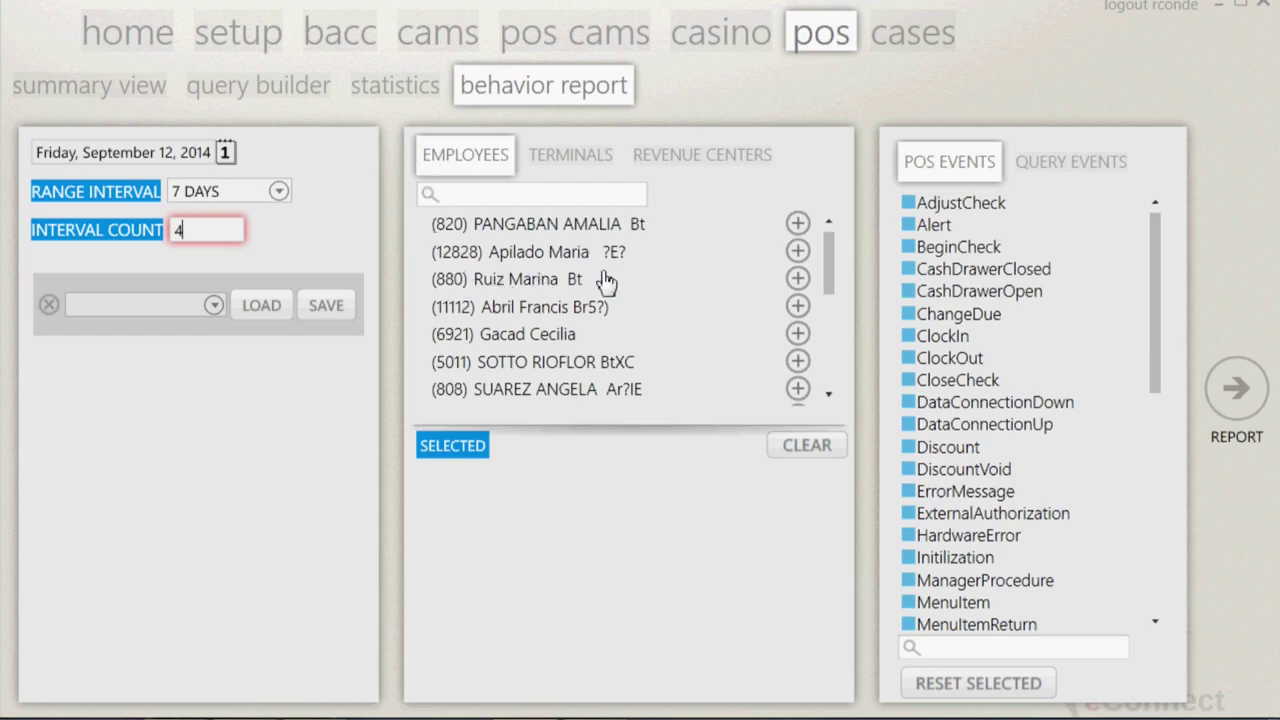
Step: Add two employees from the employee list to the report selection
left_click(799, 254)
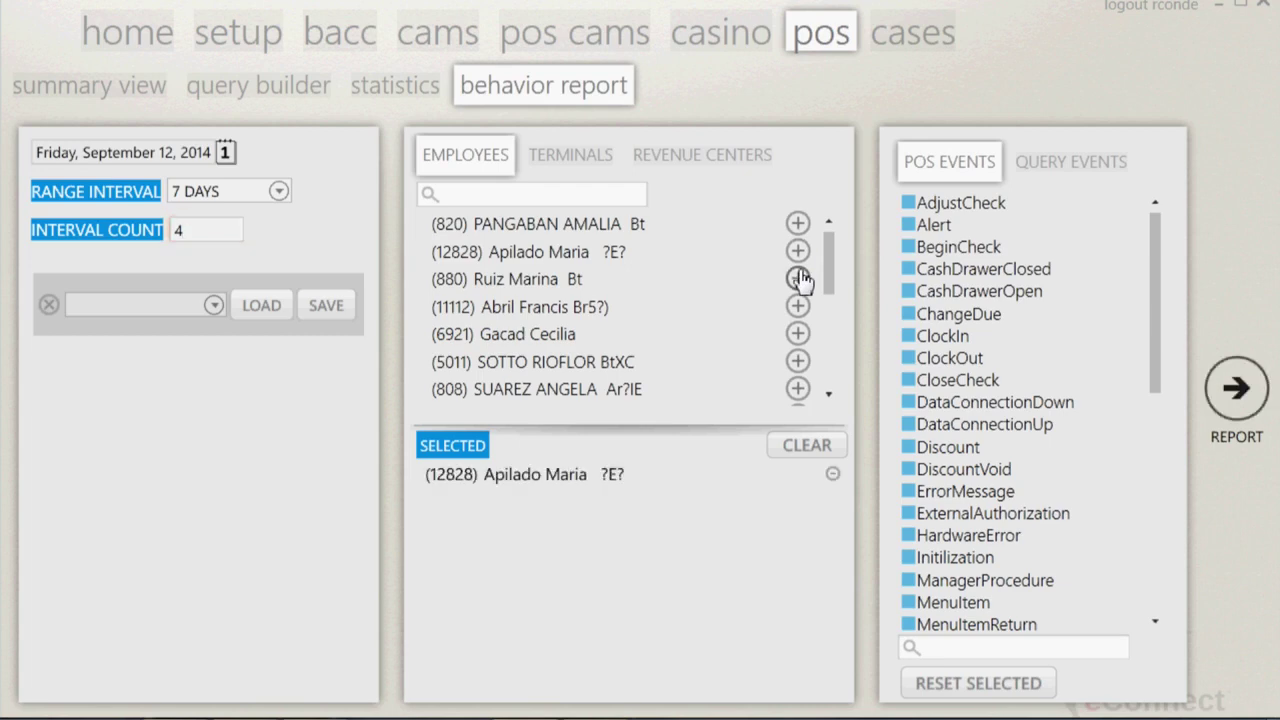
scroll(788, 365, "down", 2)
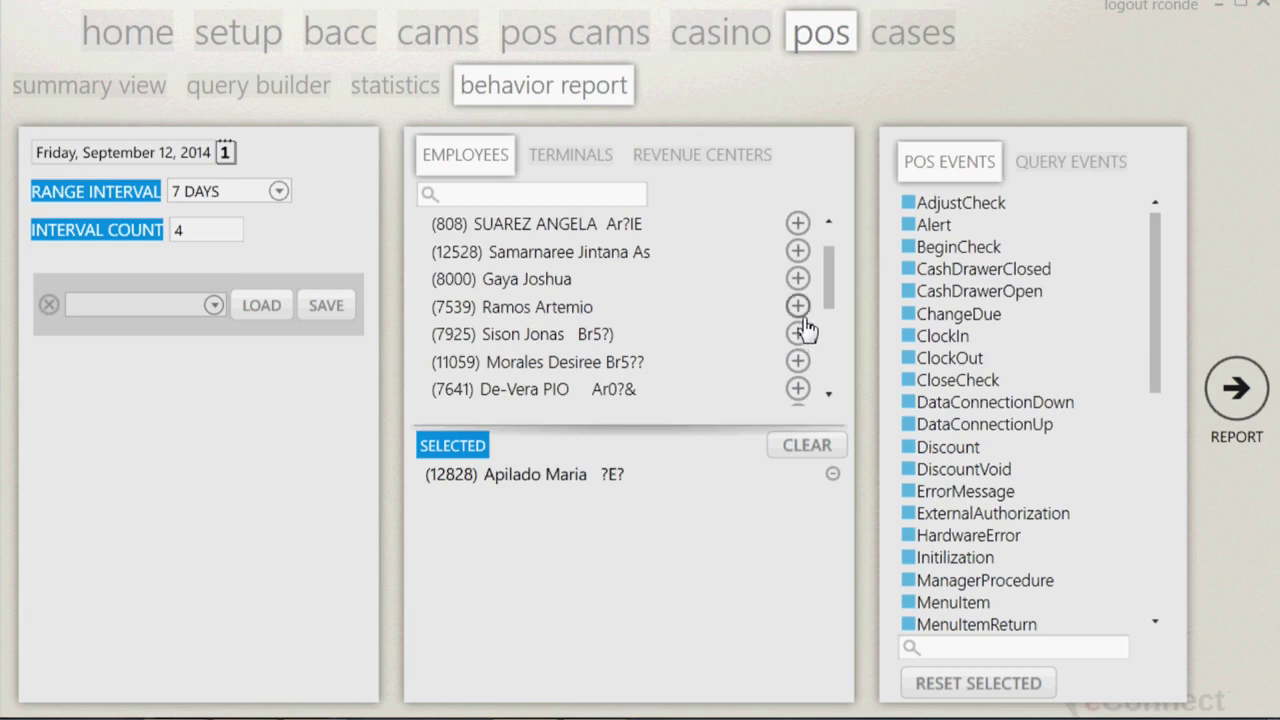
left_click(800, 309)
scroll(800, 320, "down", 2)
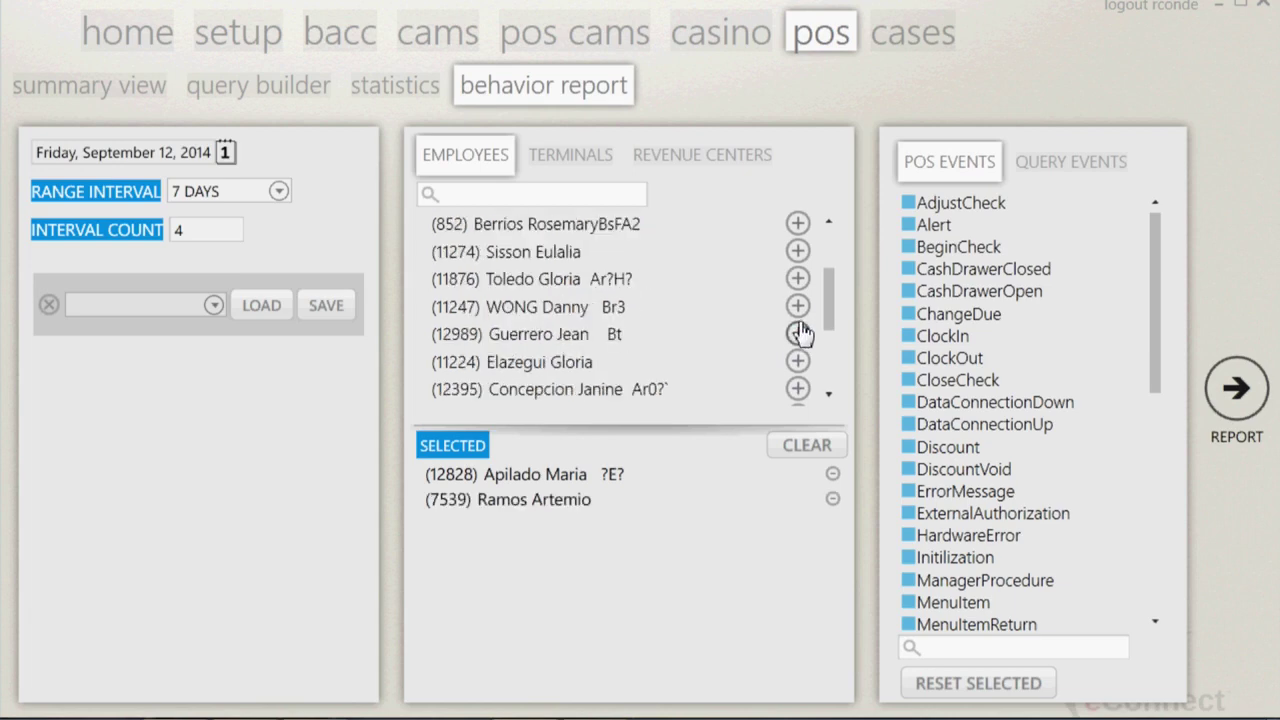
scroll(795, 380, "down", 2)
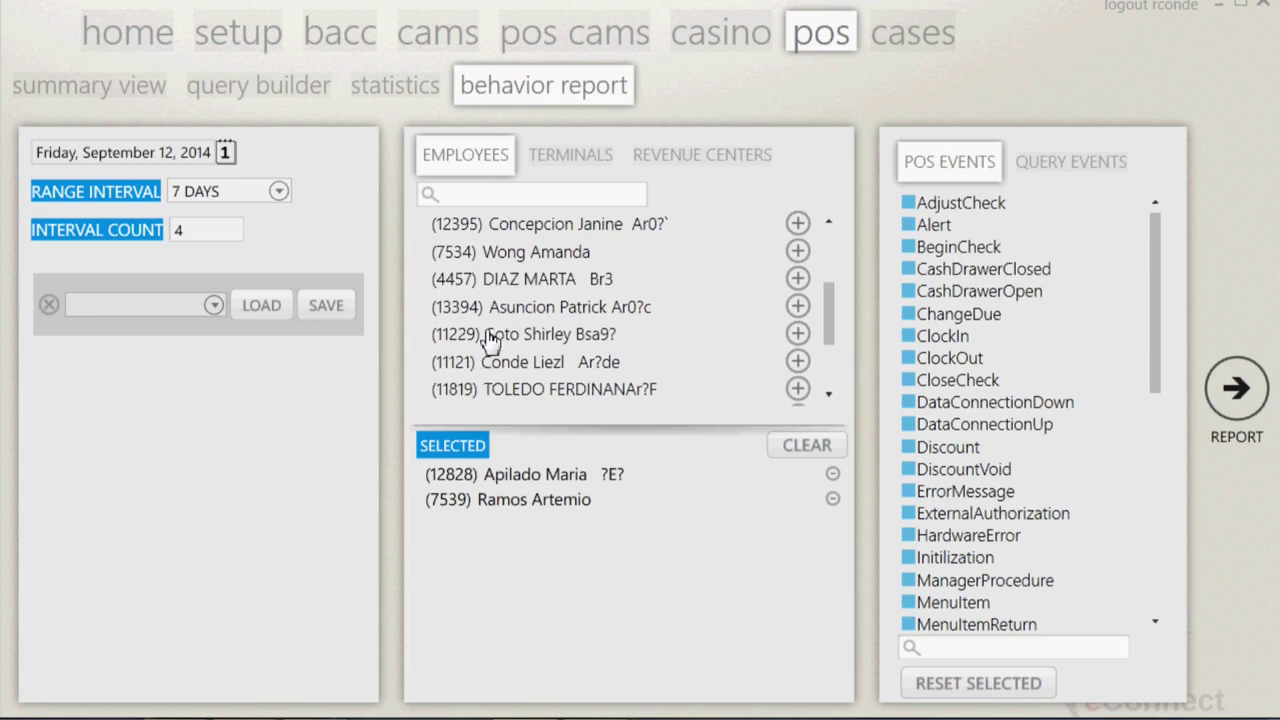
Step: Search employees for 'fer', add the match, remove one, then clear the selection
left_click(503, 195)
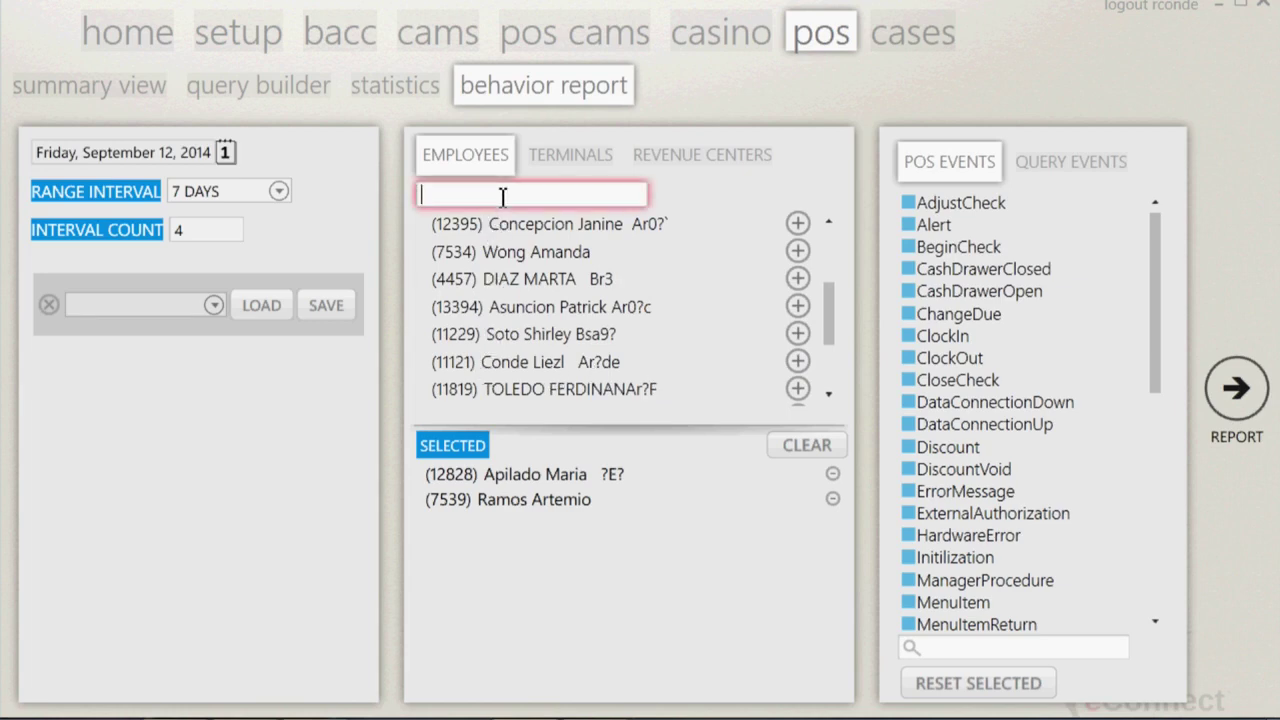
type("fer")
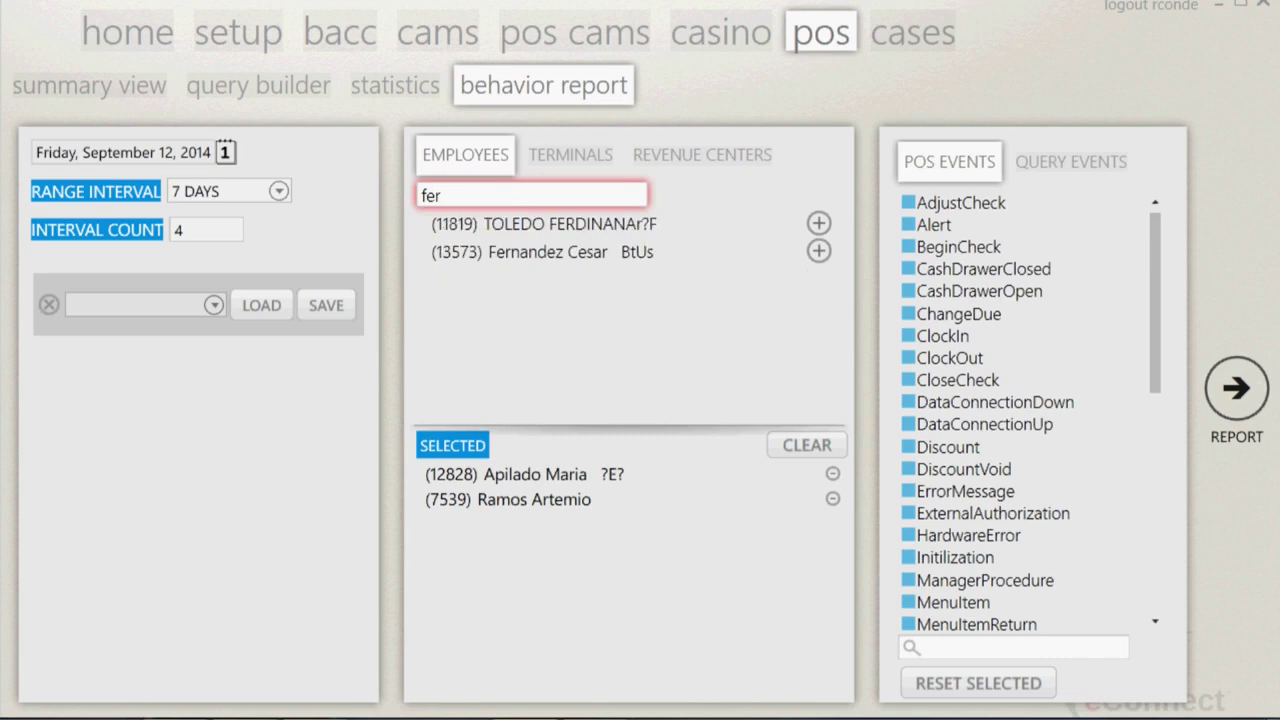
left_click(478, 254)
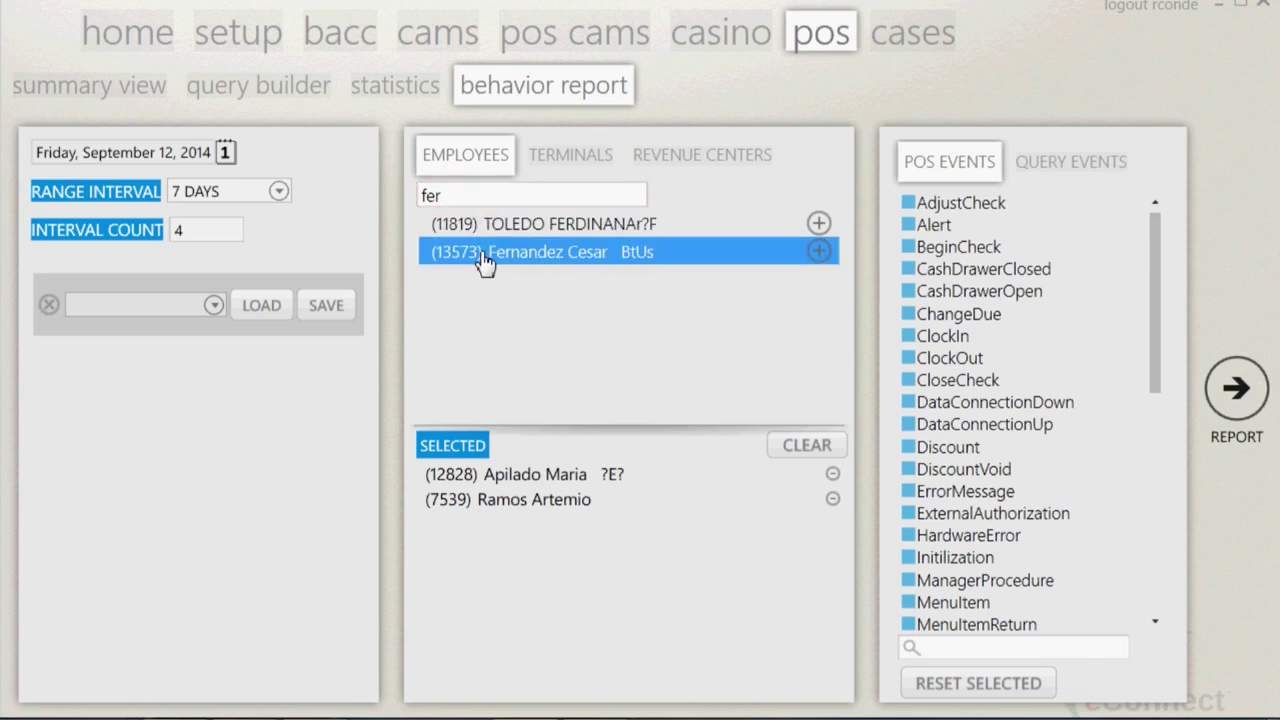
left_click(819, 251)
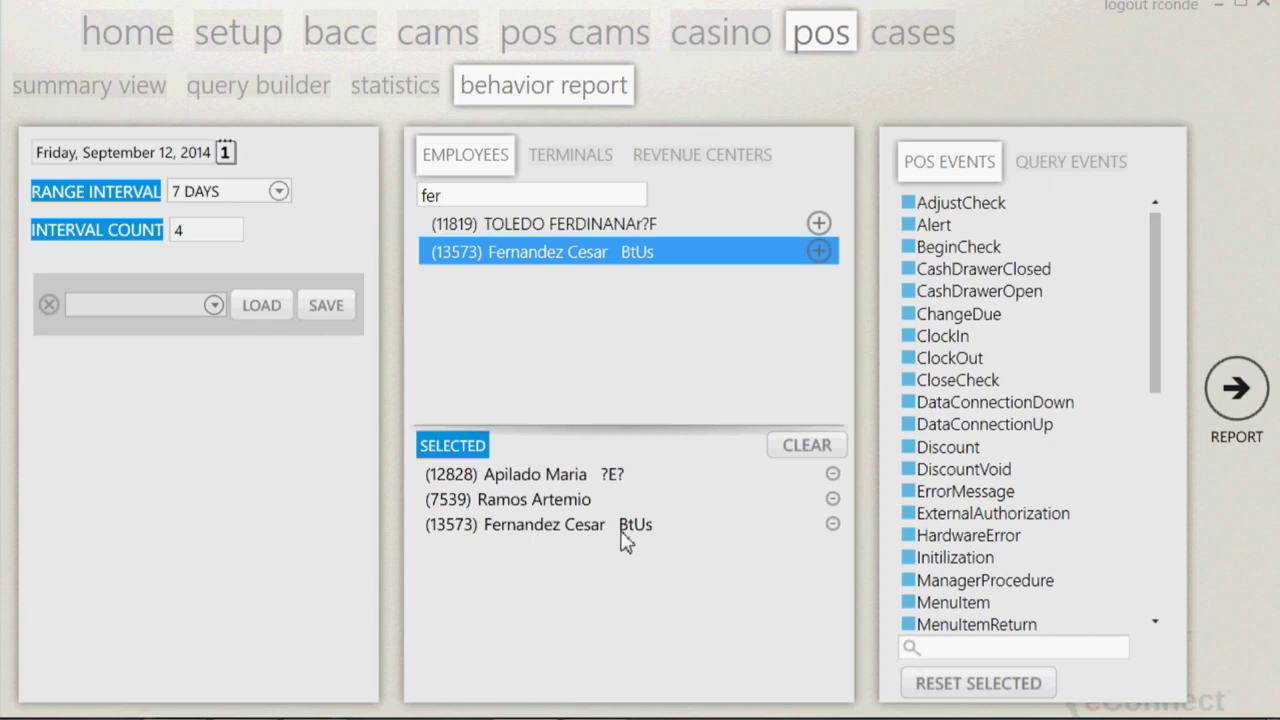
left_click(832, 499)
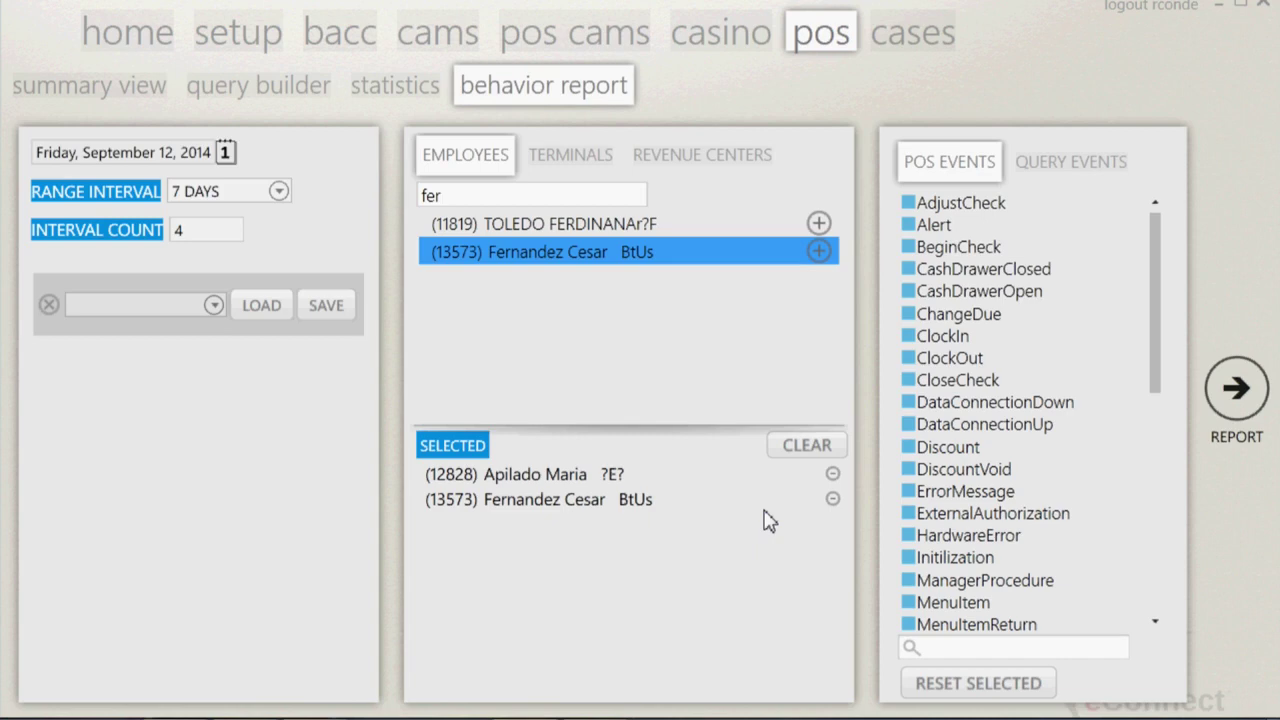
left_click(785, 455)
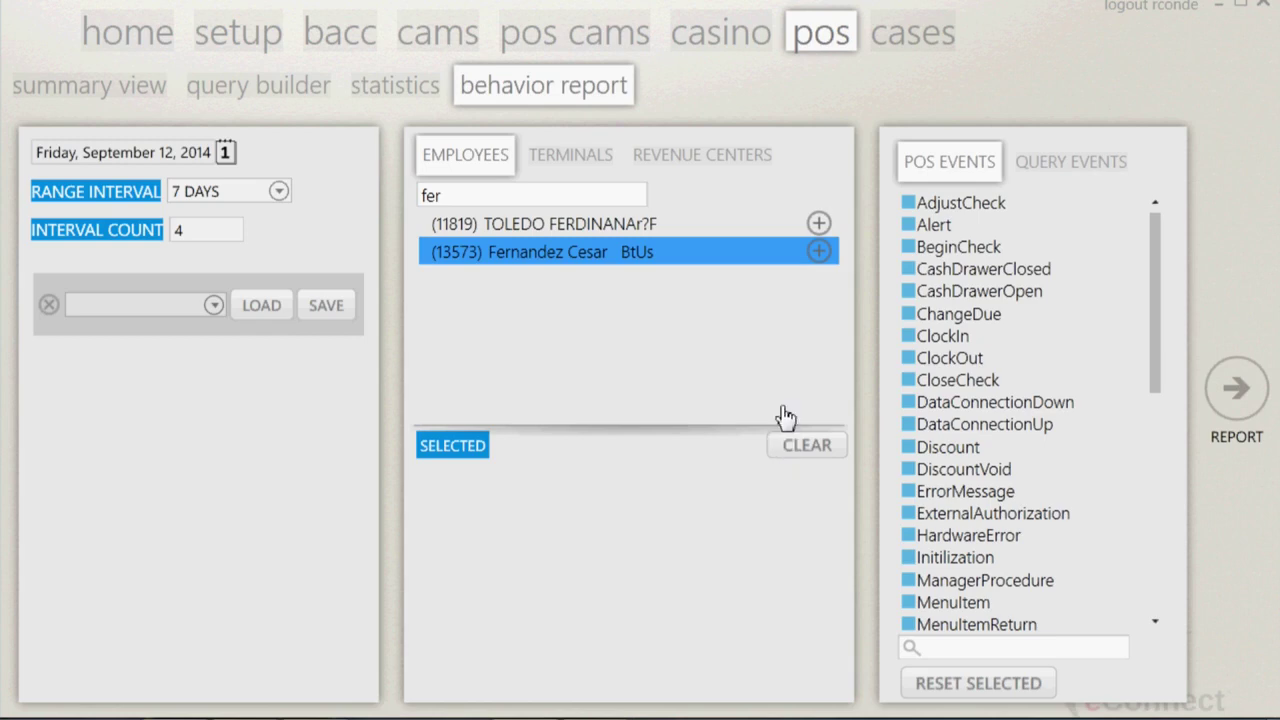
Step: Show the Terminals list and add terminals Z #2 249 and S1 242
left_click(567, 172)
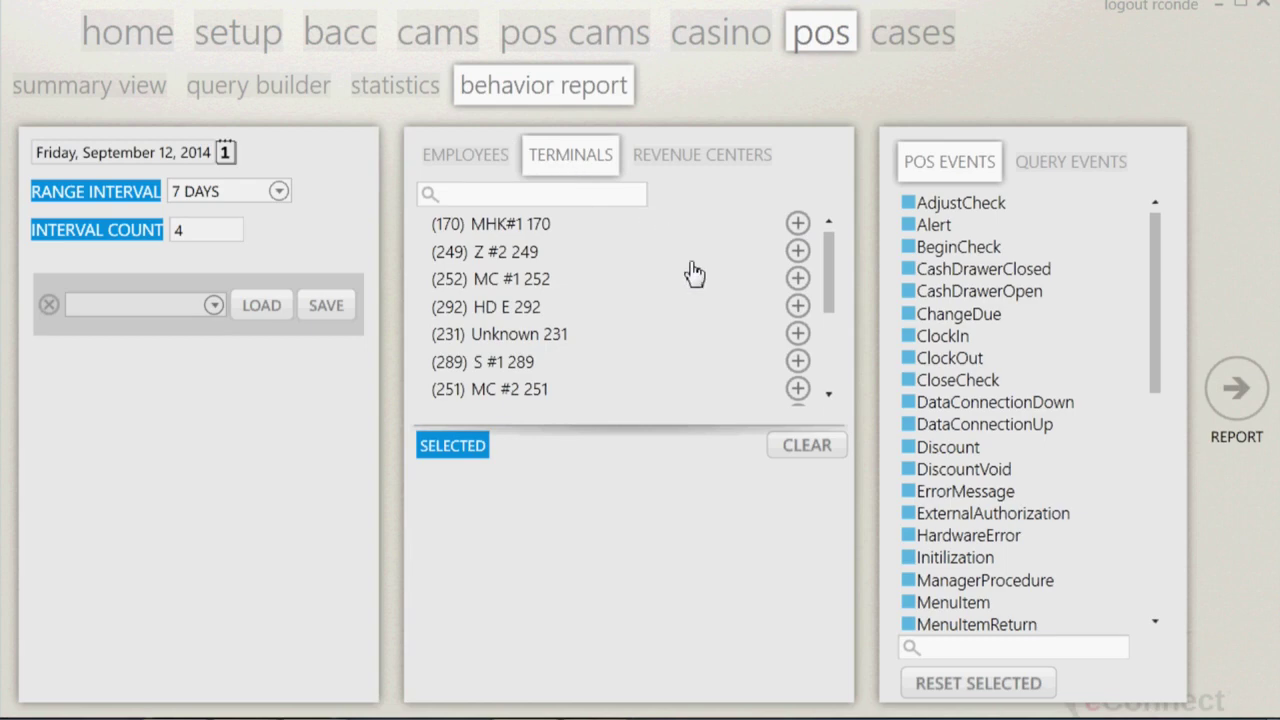
scroll(721, 322, "down", 2)
scroll(743, 333, "up", 2)
scroll(770, 307, "down", 2)
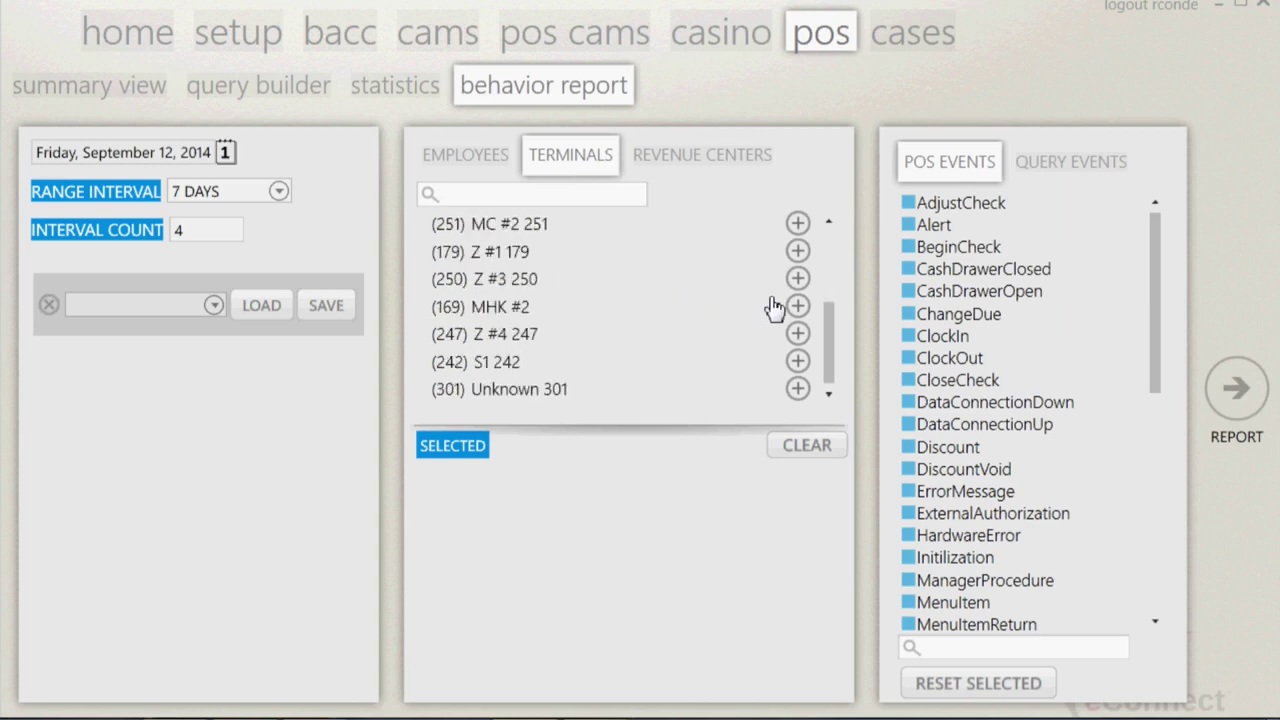
scroll(729, 309, "up", 2)
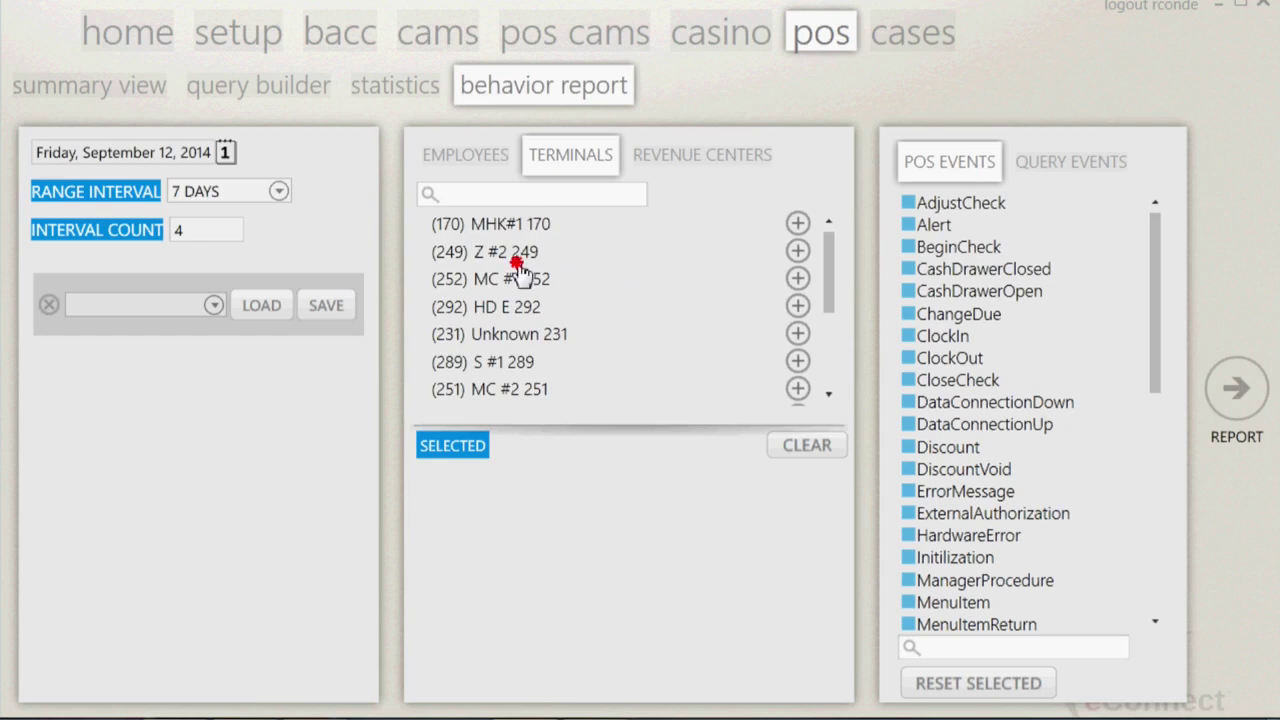
left_click(799, 252)
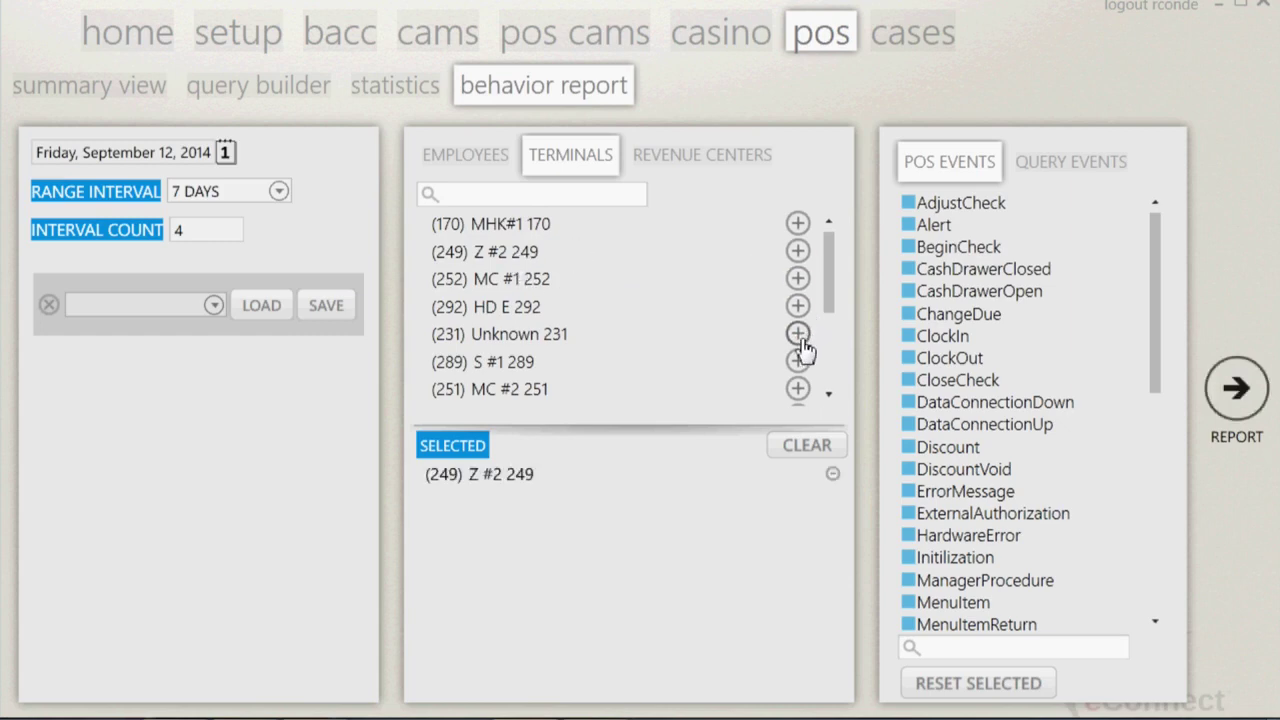
scroll(796, 340, "down", 2)
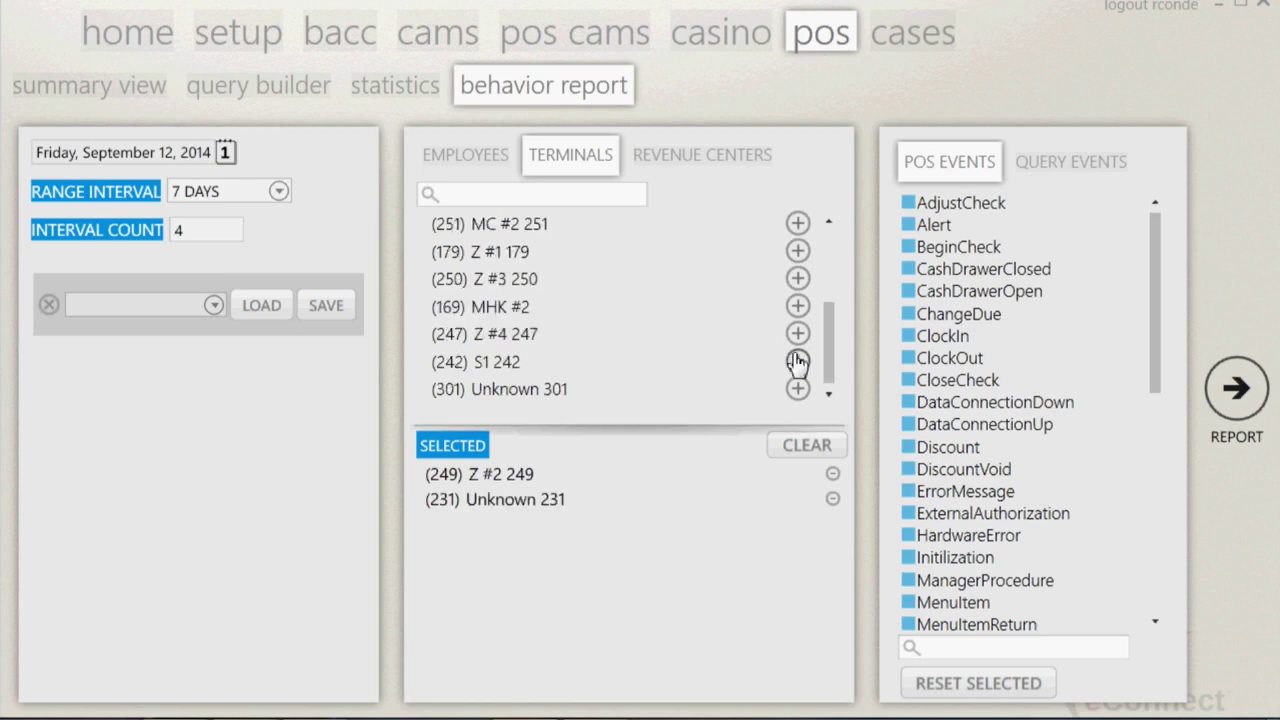
left_click(799, 364)
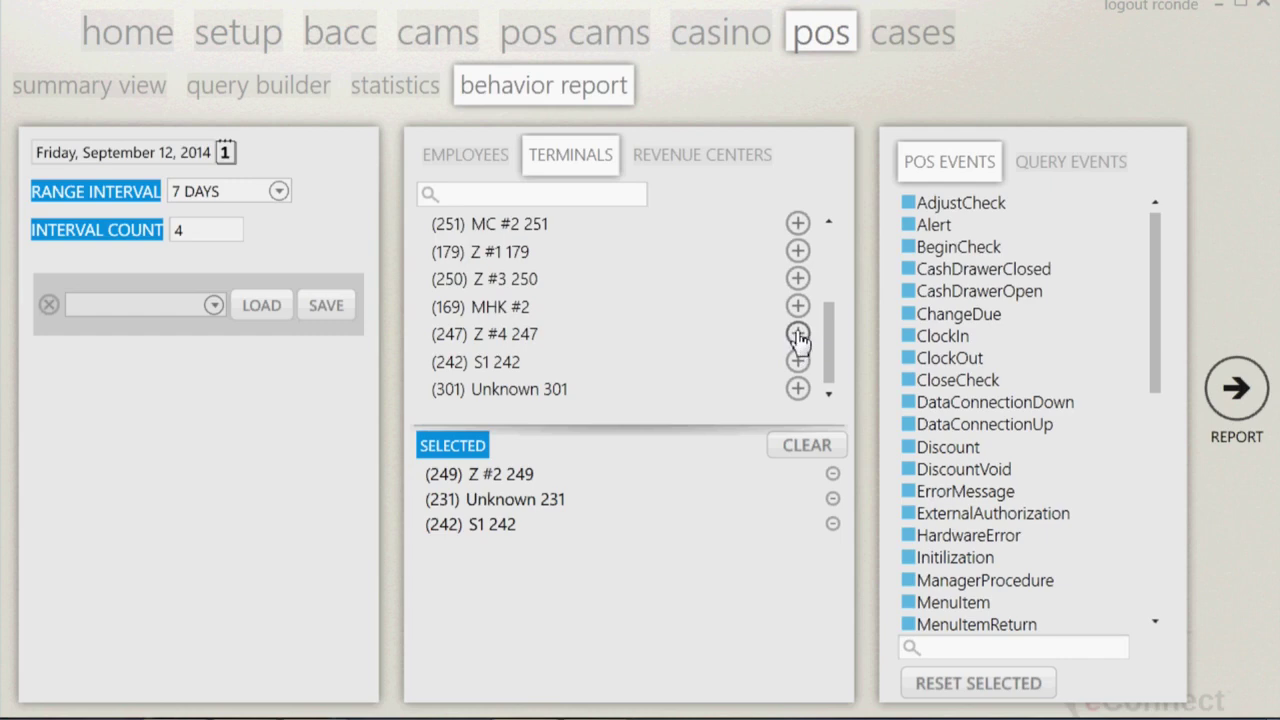
Step: Remove Unknown 231 from the chosen terminals, then clear the terminal selection
scroll(826, 331, "up", 2)
scroll(826, 331, "down", 2)
left_click(491, 503)
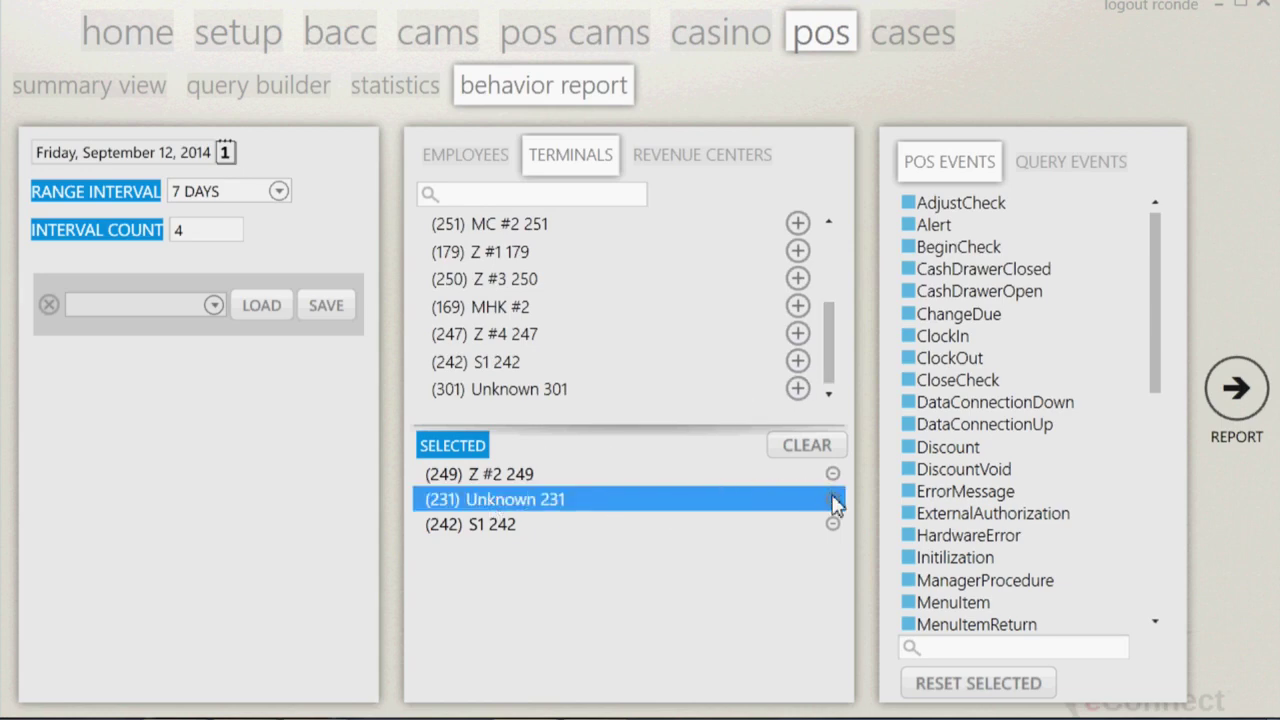
left_click(832, 499)
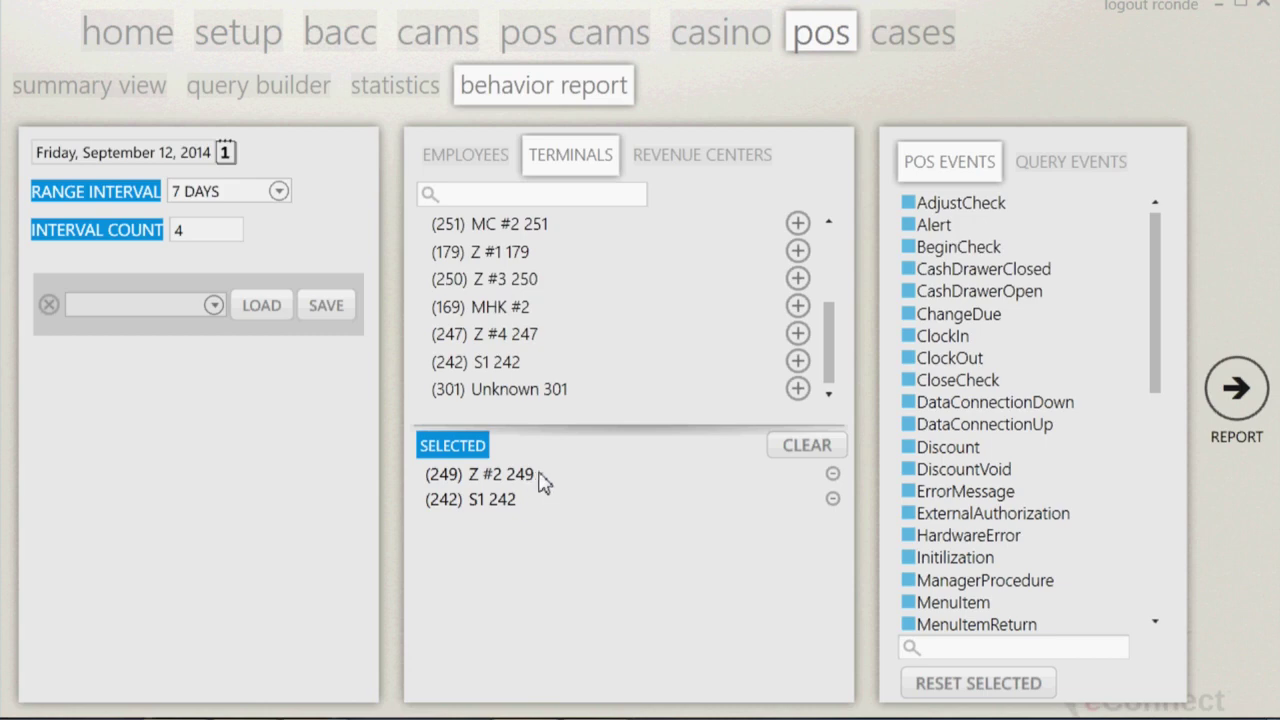
left_click(791, 448)
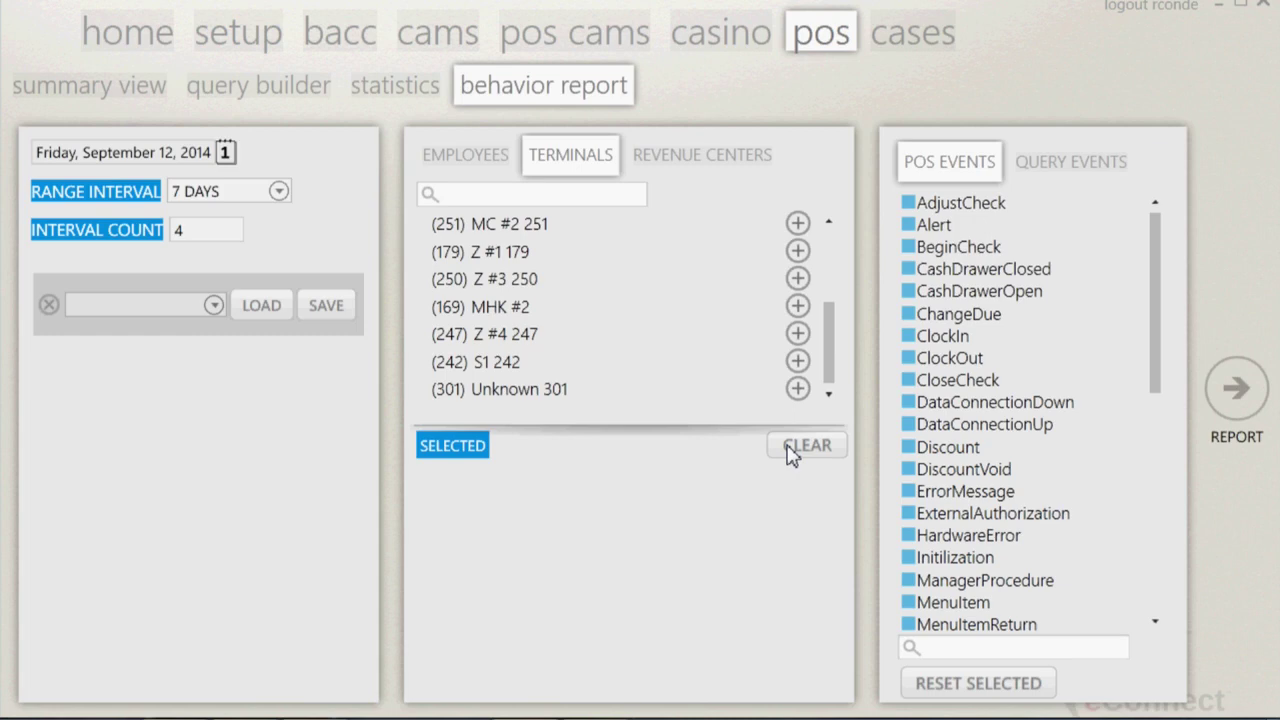
Step: Add revenue centers ALL Zoot, ALL Manchu C and ALL Salad, drop Zoot, then clear all
left_click(722, 163)
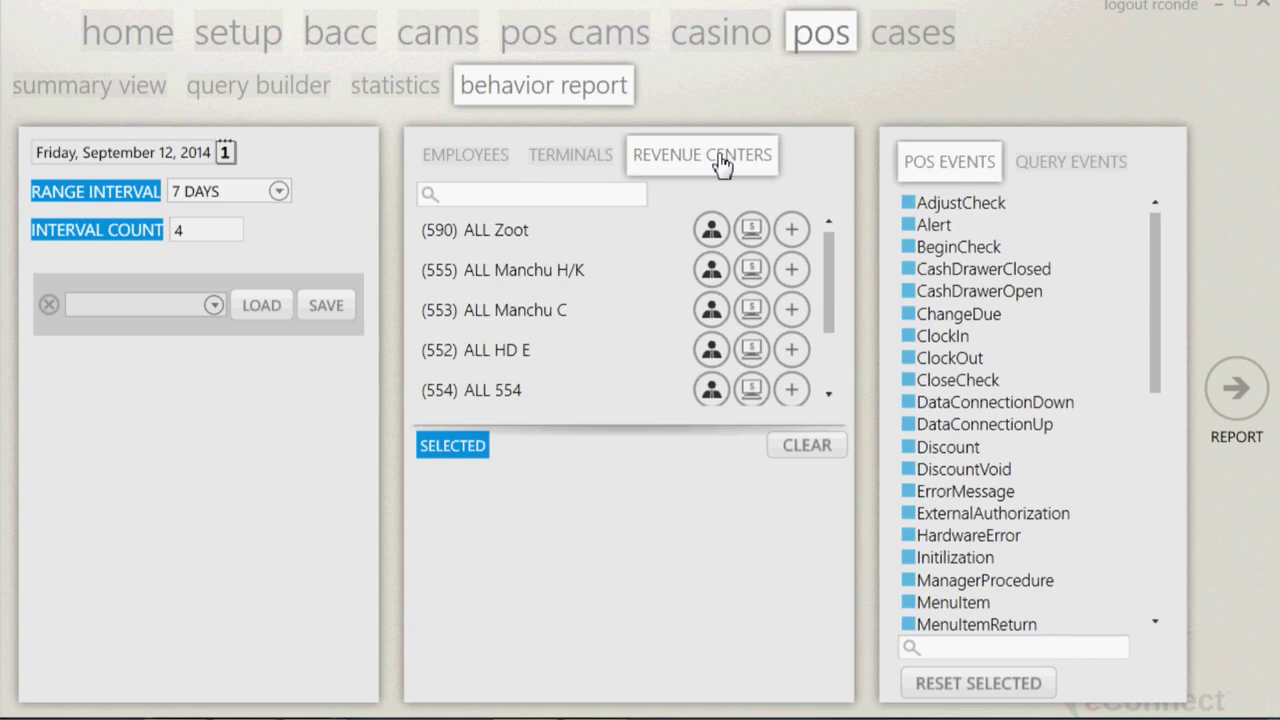
scroll(658, 286, "down", 2)
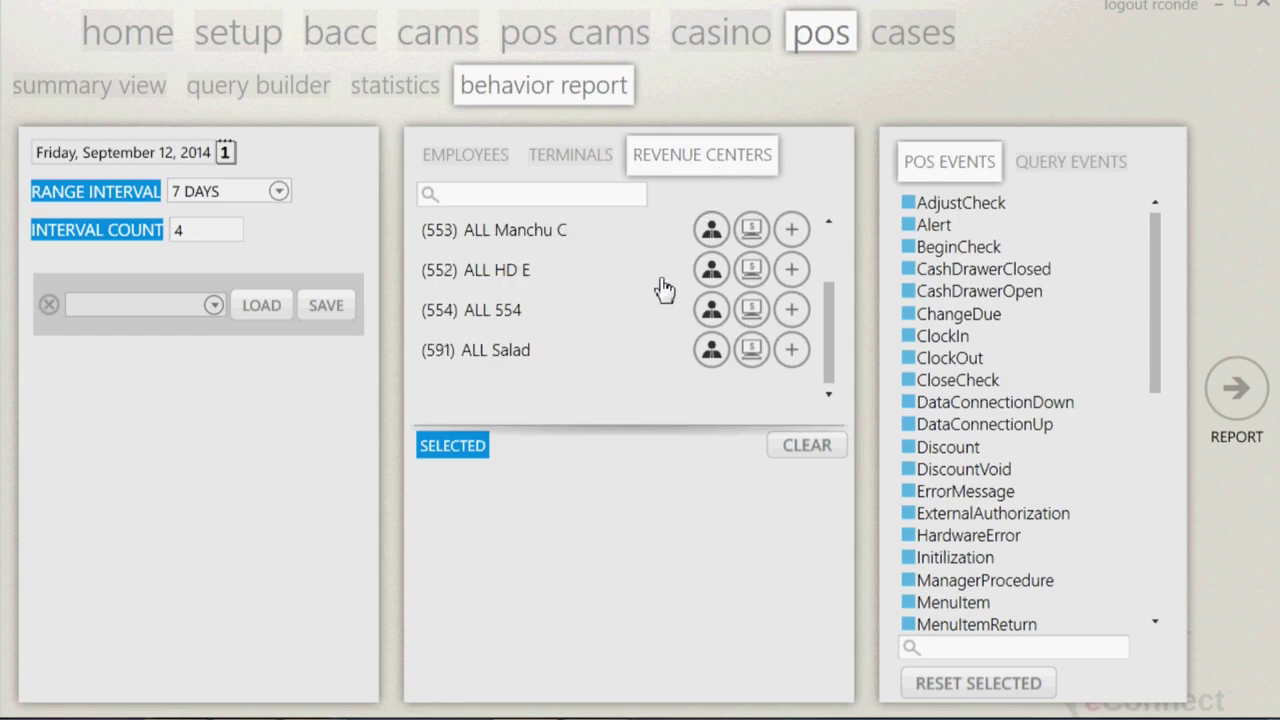
scroll(663, 292, "up", 2)
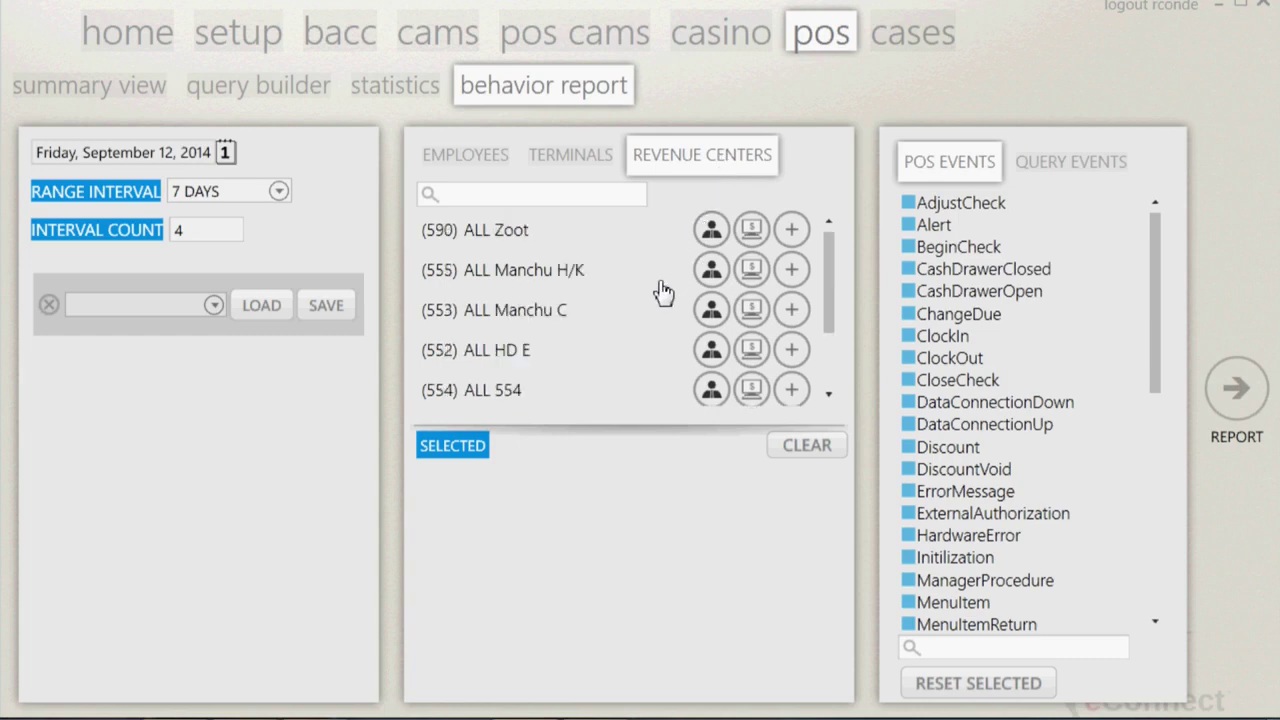
left_click(794, 230)
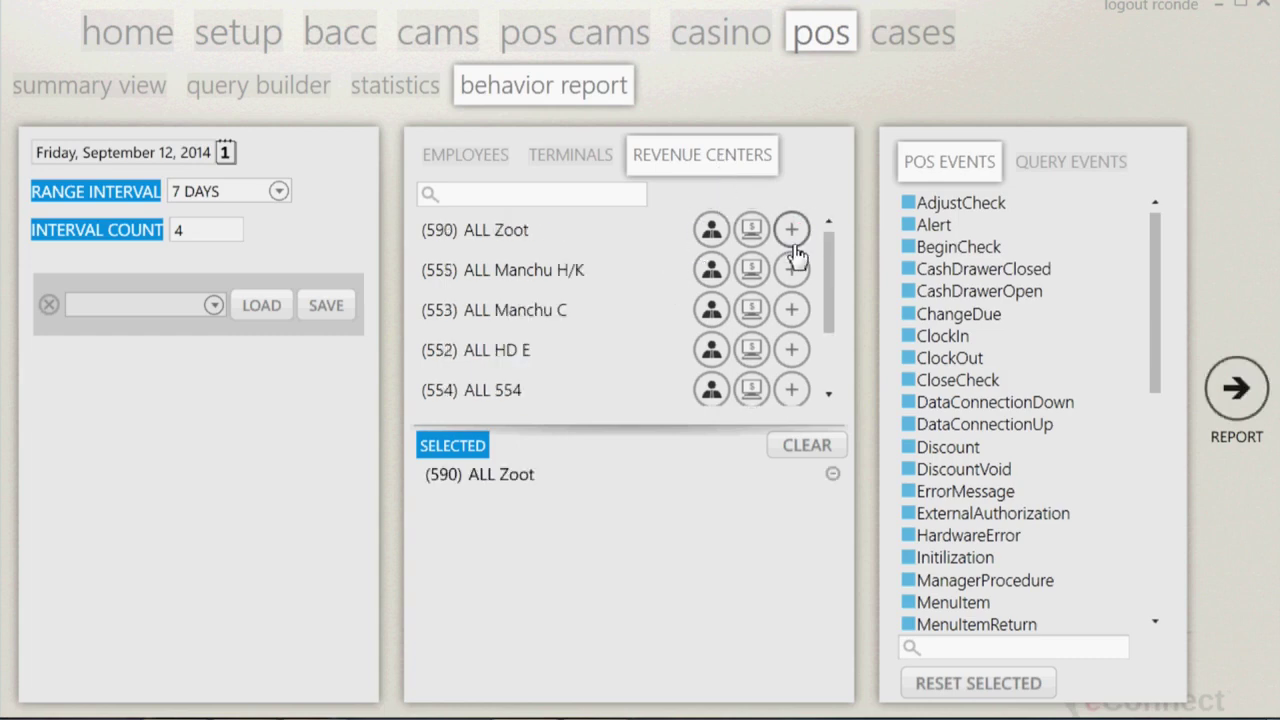
left_click(792, 311)
scroll(794, 314, "down", 2)
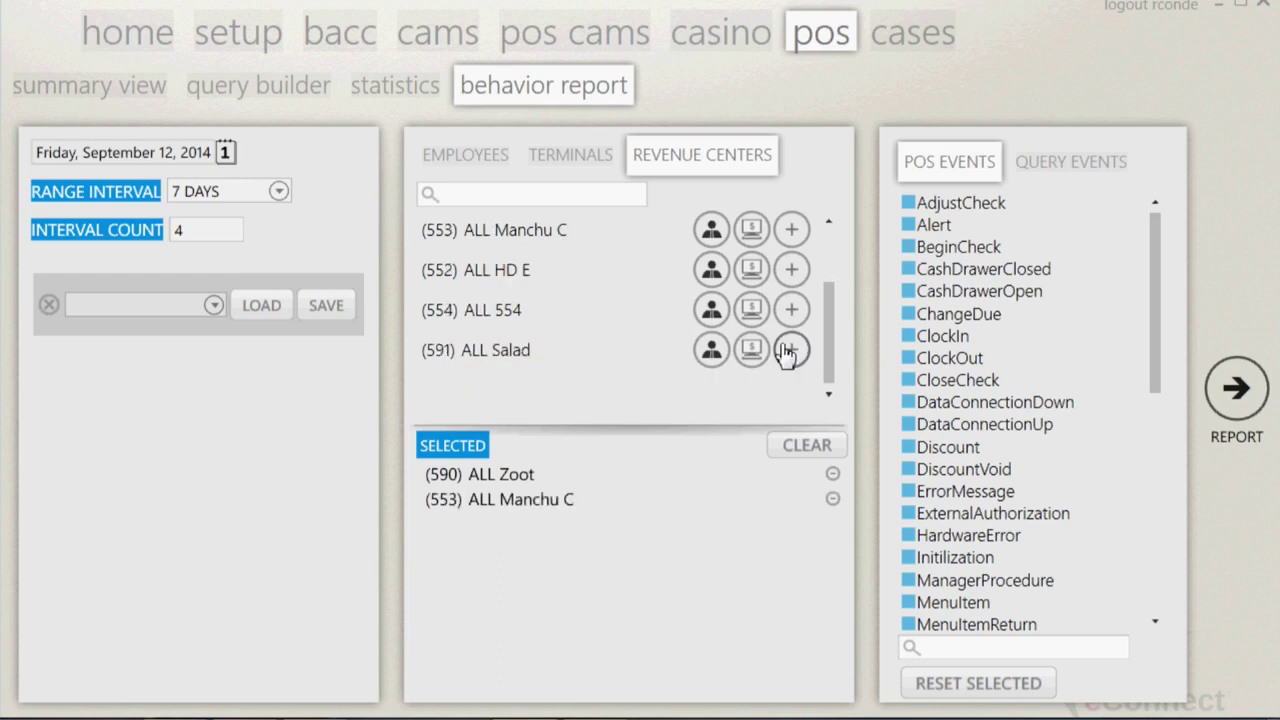
left_click(790, 350)
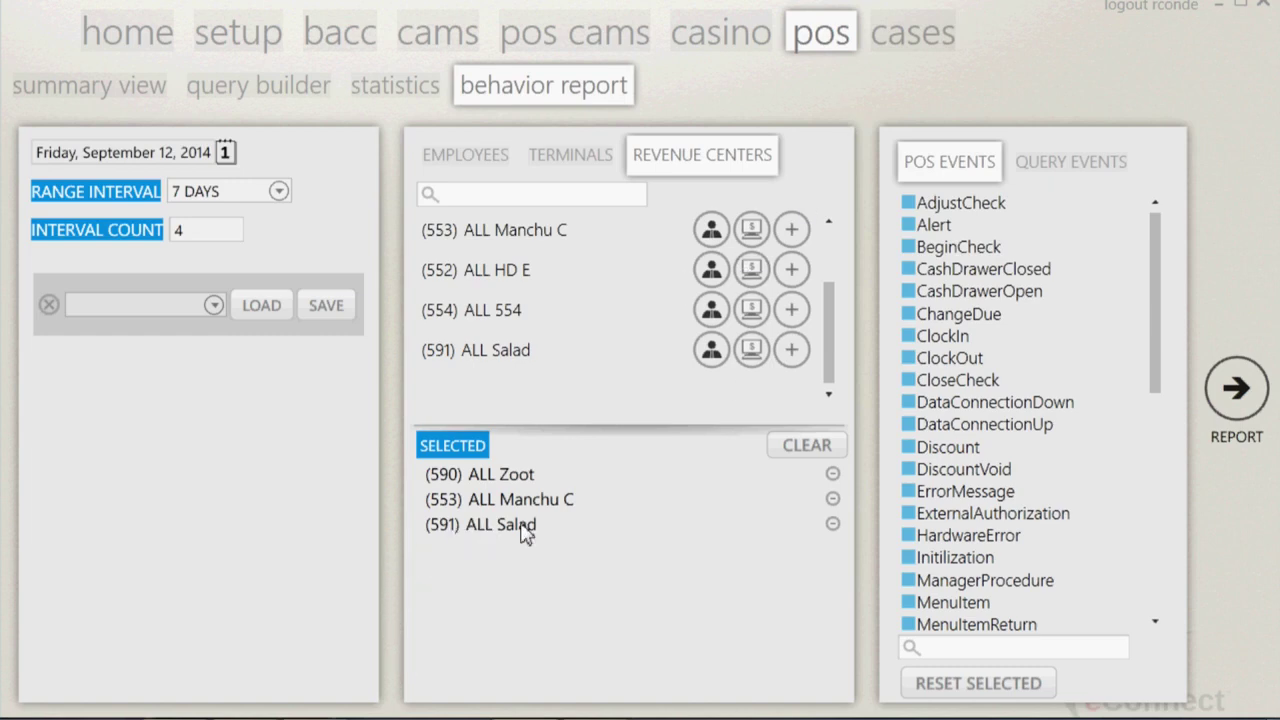
left_click(834, 474)
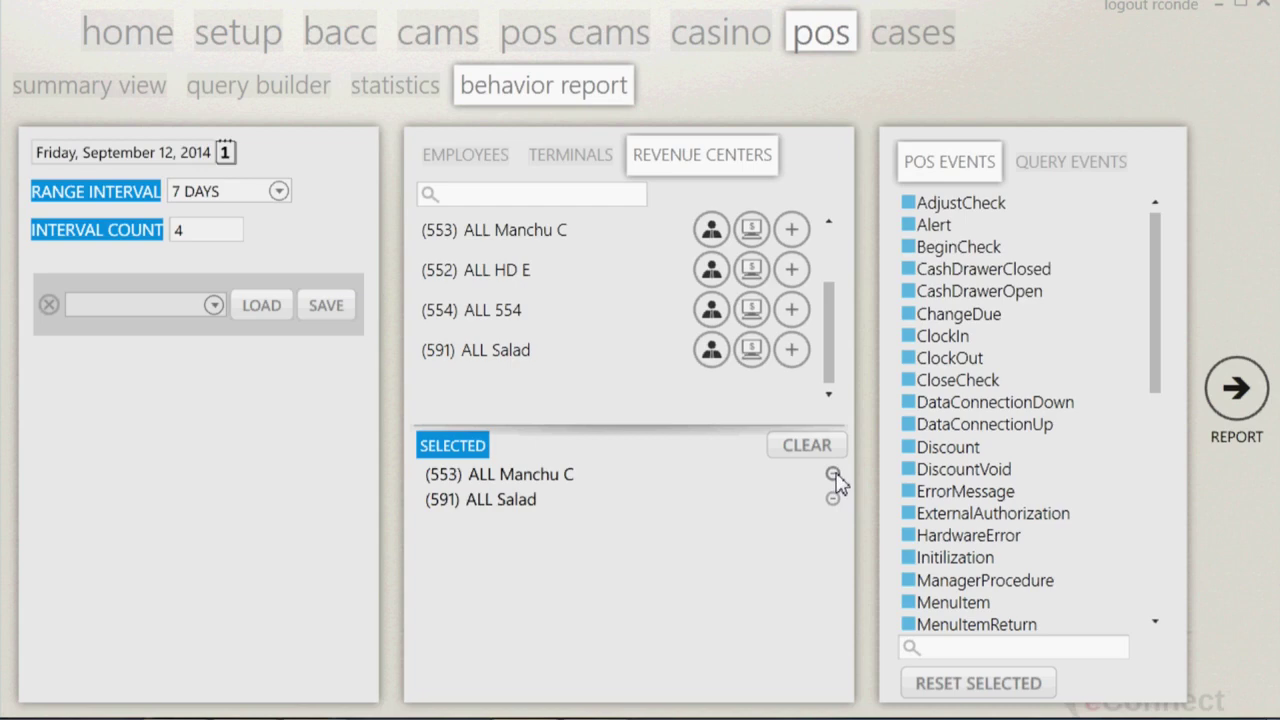
left_click(812, 444)
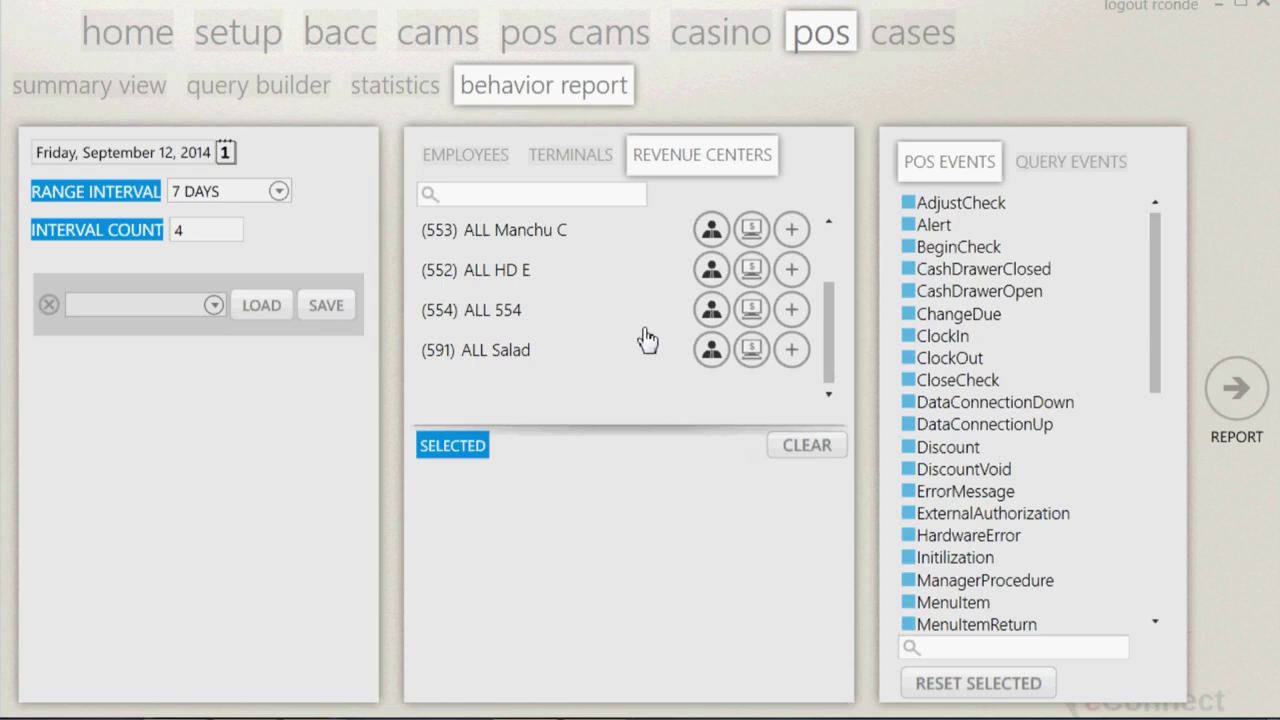
Step: Add the ALL Salad revenue center's active terminals and active employees
left_click(751, 348)
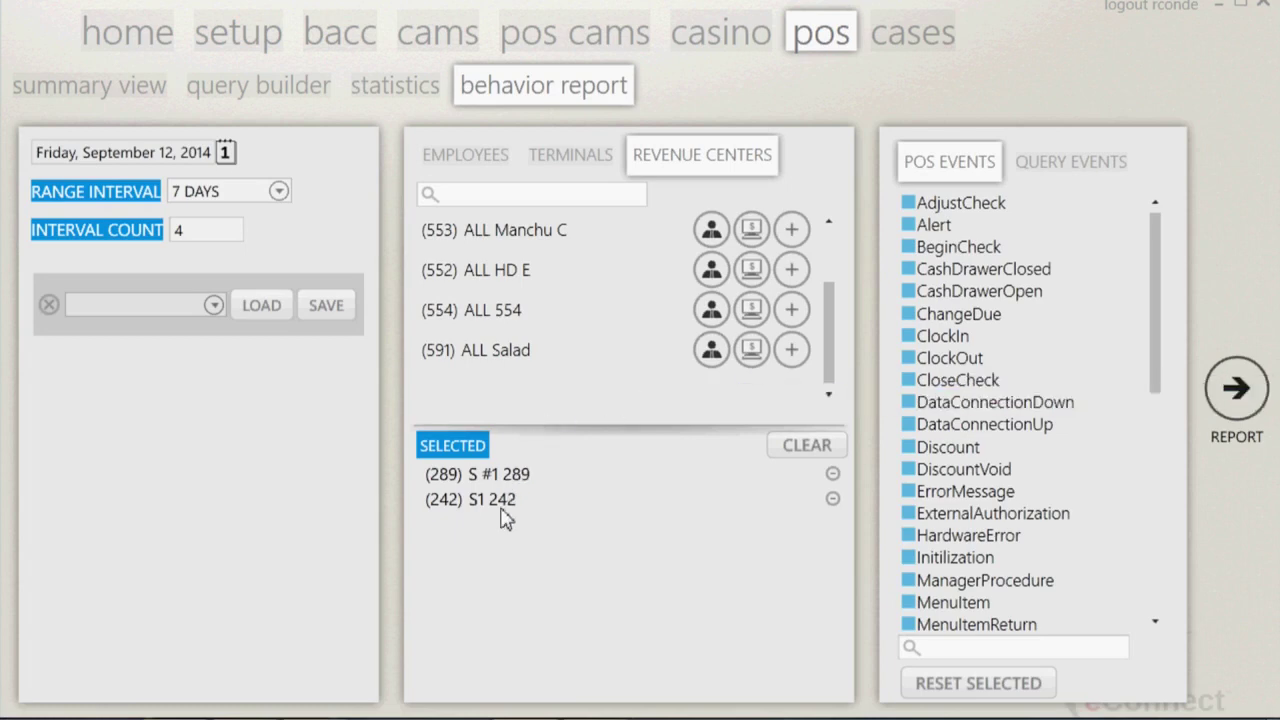
left_click(710, 355)
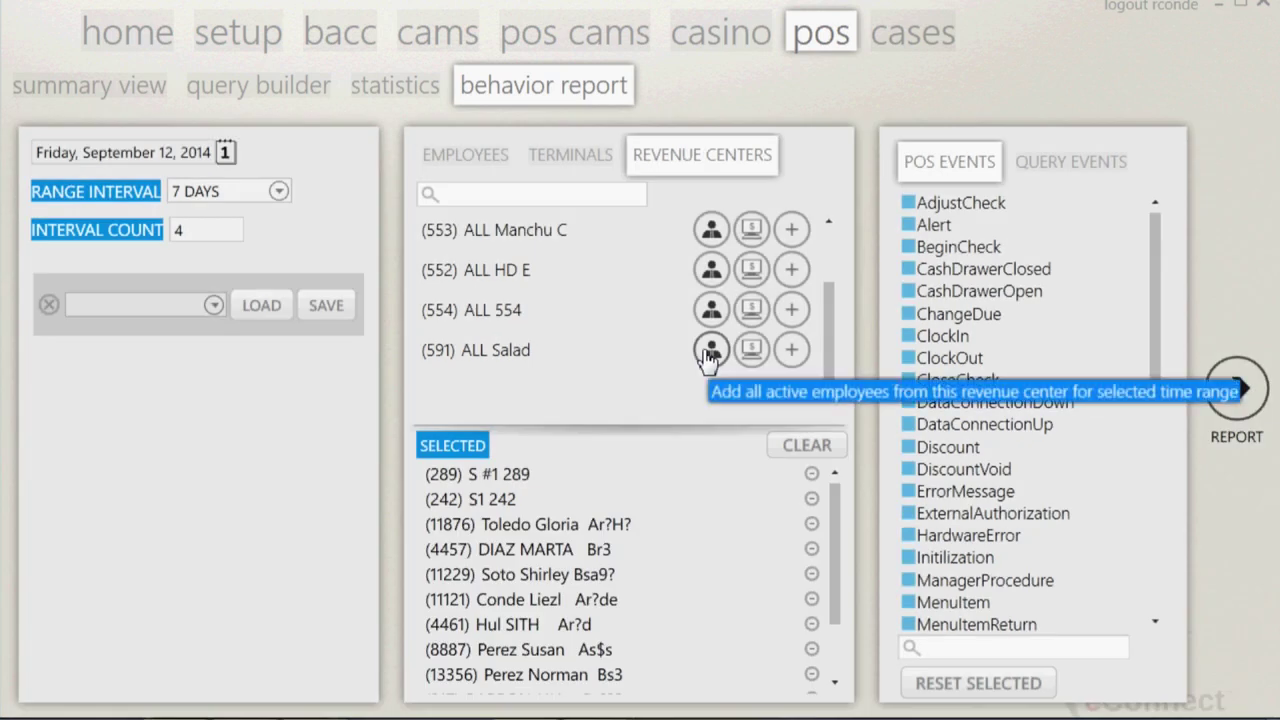
scroll(648, 520, "down", 1)
scroll(650, 575, "up", 1)
scroll(650, 578, "down", 1)
scroll(648, 578, "up", 1)
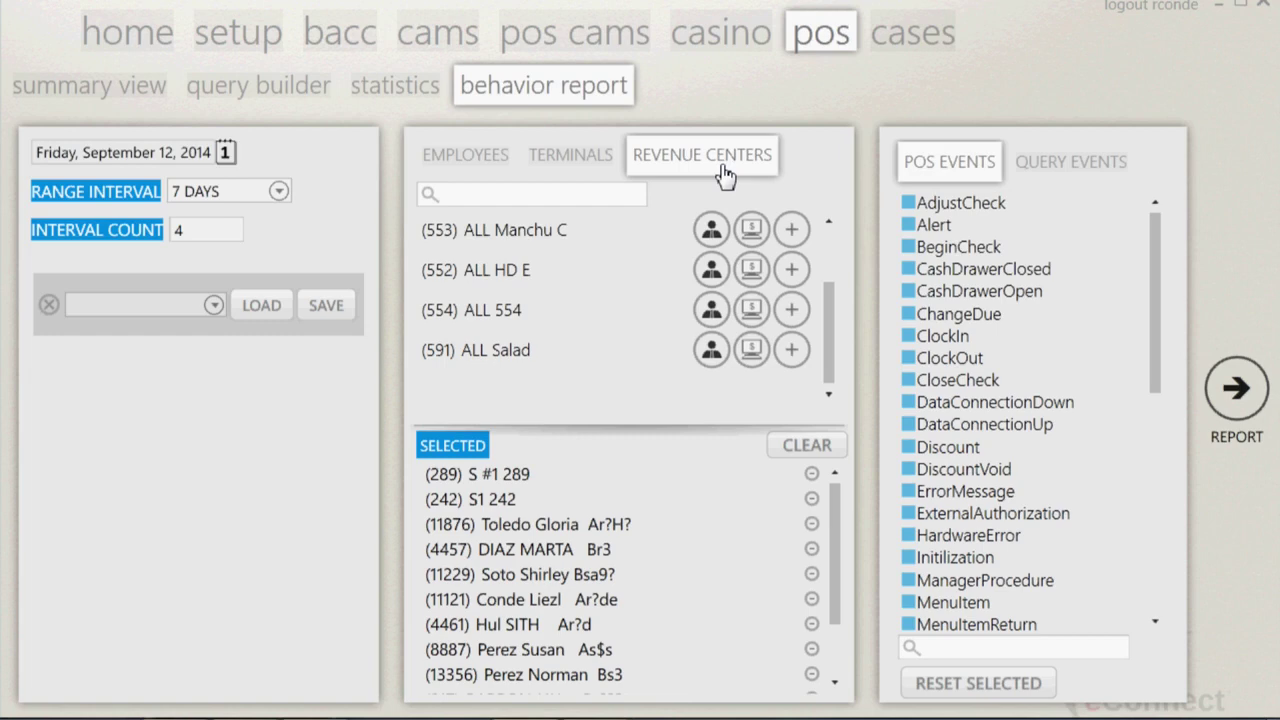
Step: Clear the selection and add the ALL HD E revenue center's active employees
left_click(810, 450)
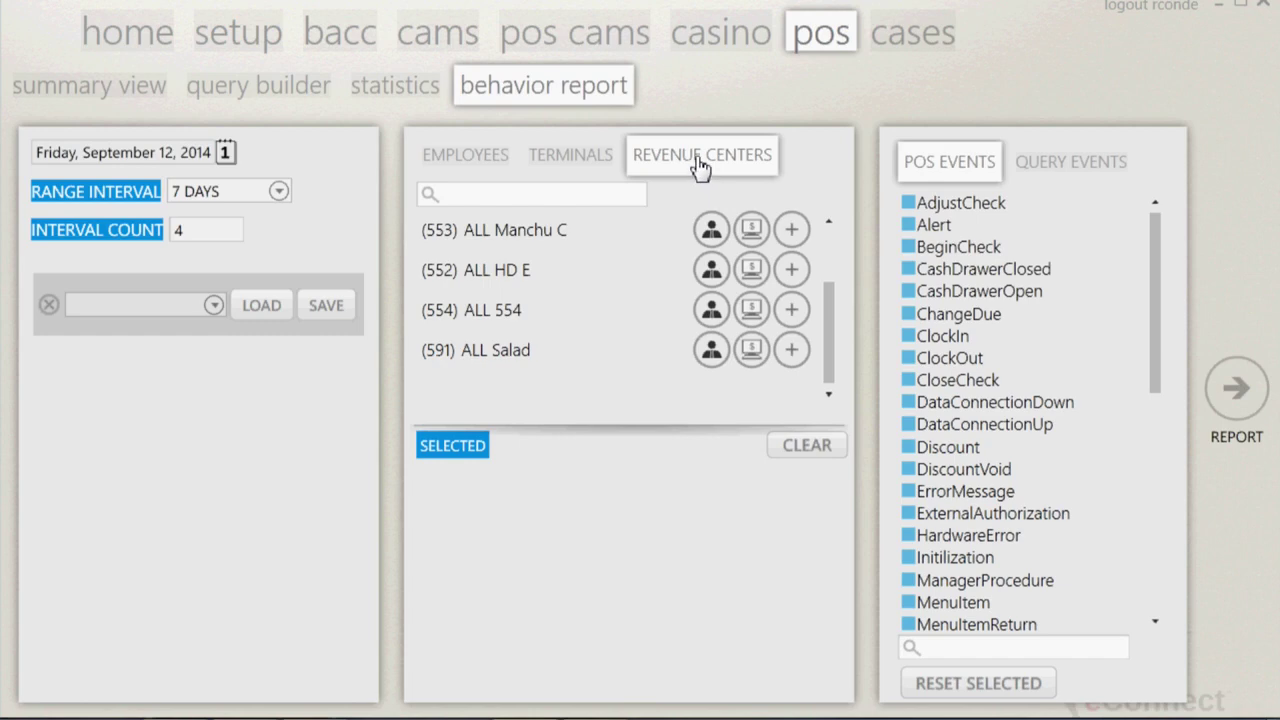
scroll(706, 320, "up", 1)
scroll(706, 320, "down", 1)
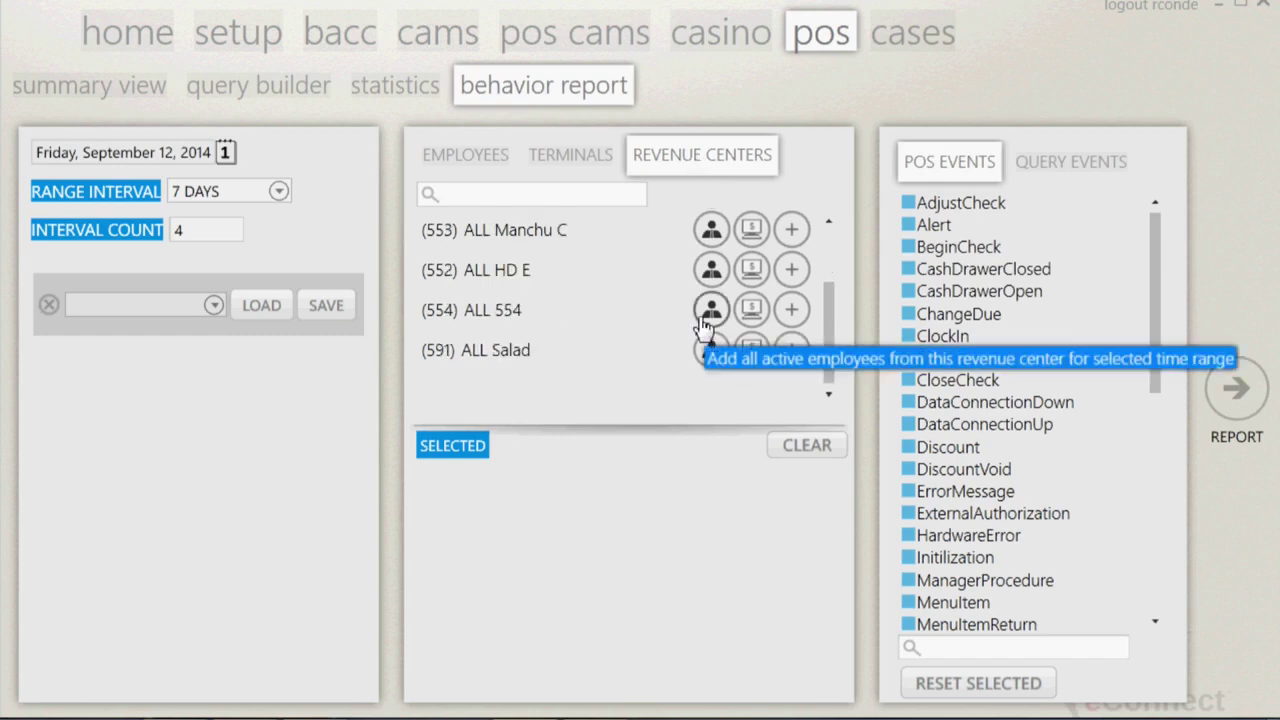
scroll(706, 318, "up", 1)
scroll(708, 286, "down", 1)
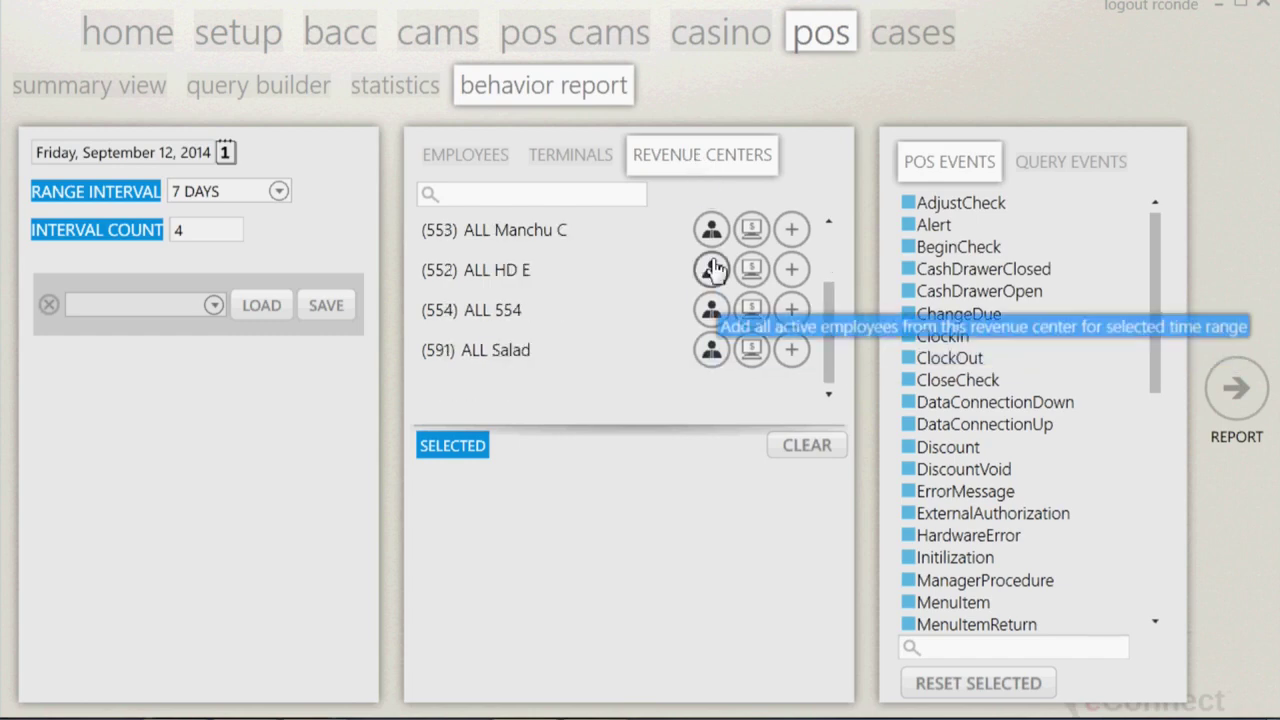
left_click(711, 232)
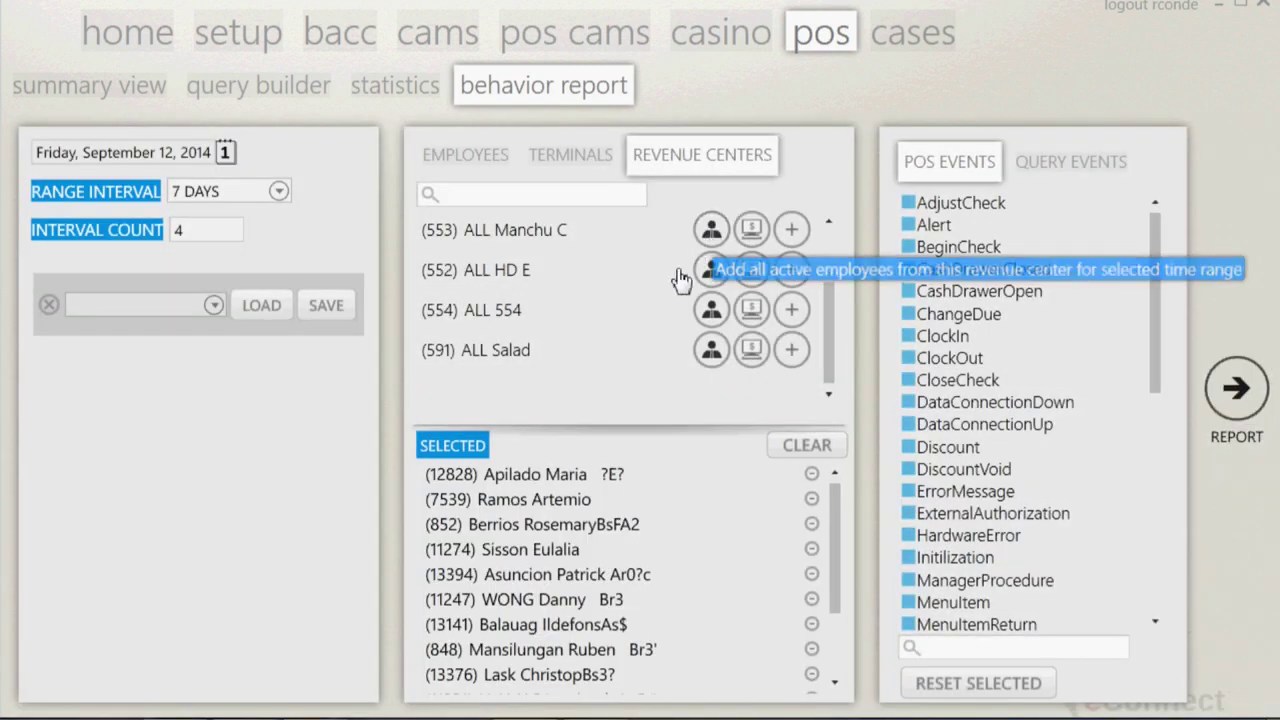
scroll(630, 520, "down", 2)
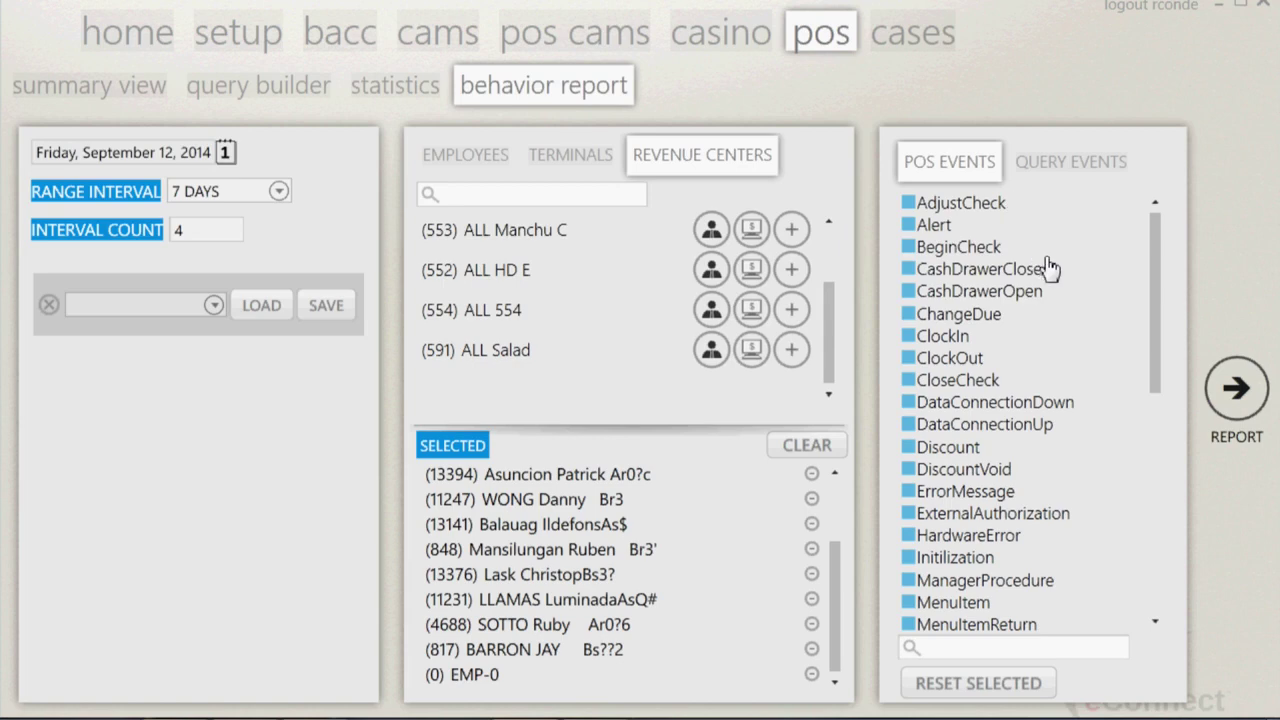
scroll(1048, 268, "down", 1)
scroll(1048, 268, "down", 1)
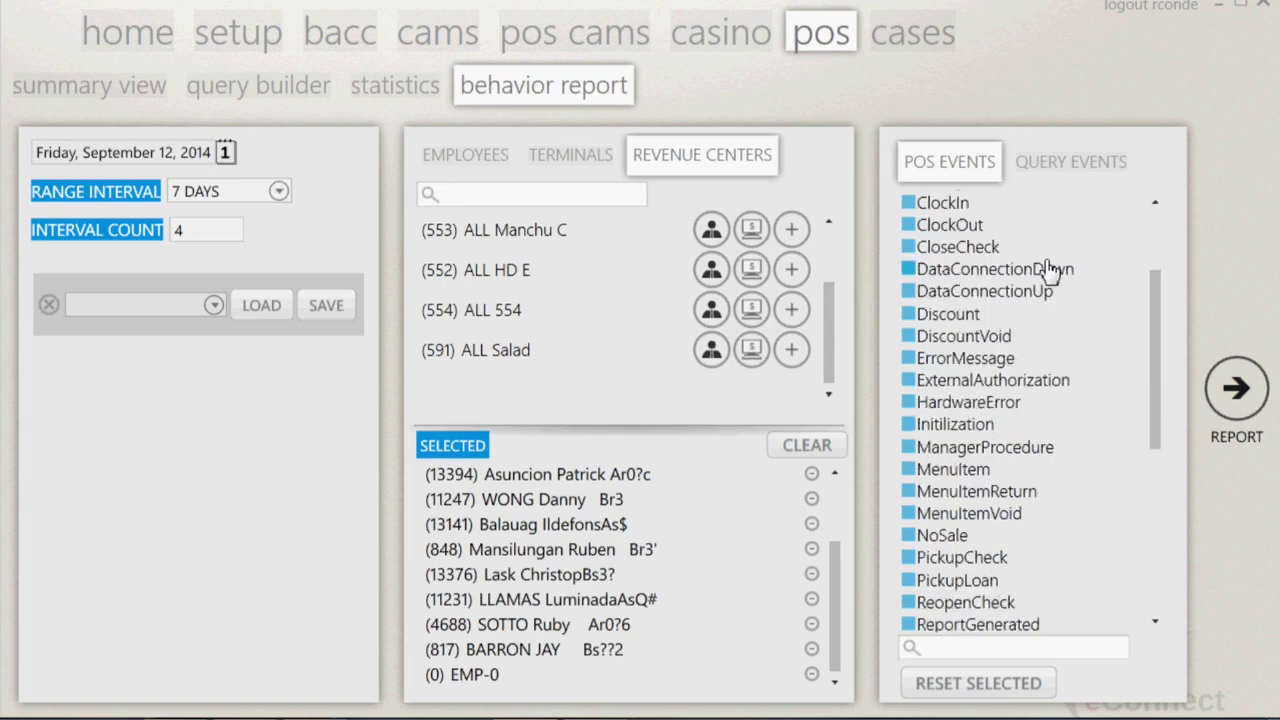
scroll(1048, 270, "down", 1)
scroll(1048, 270, "down", 3)
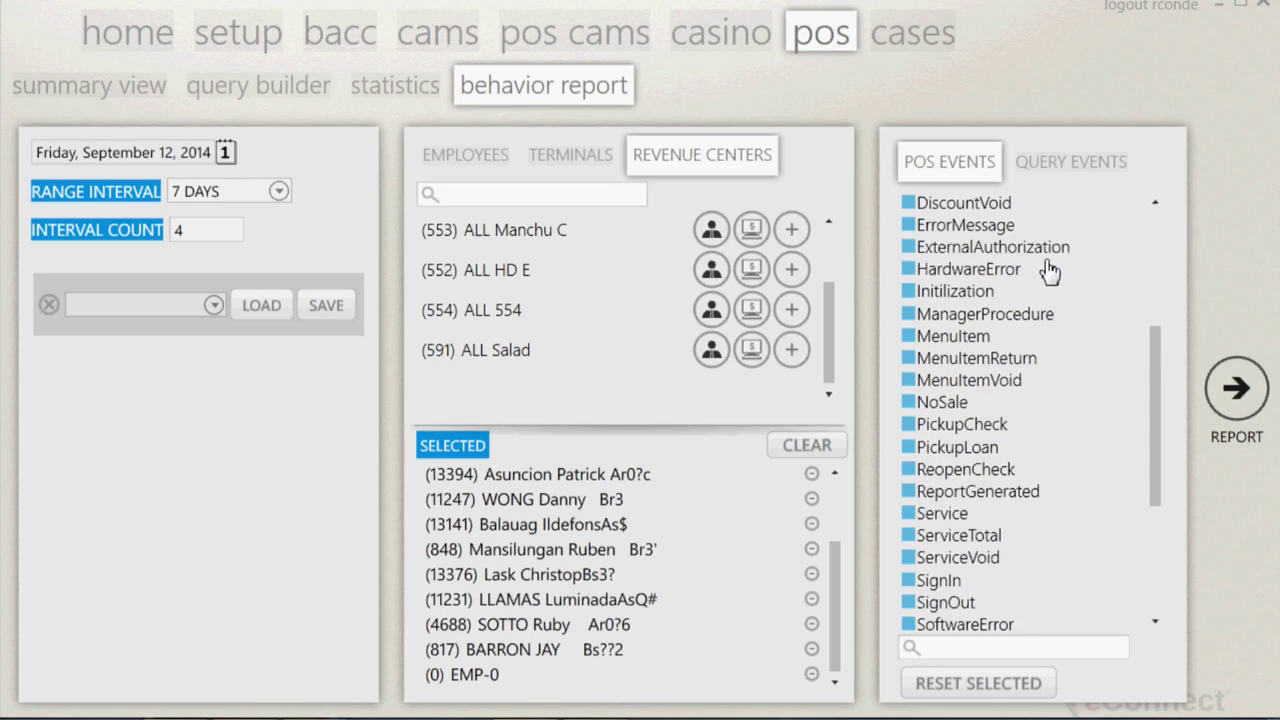
scroll(1048, 270, "down", 2)
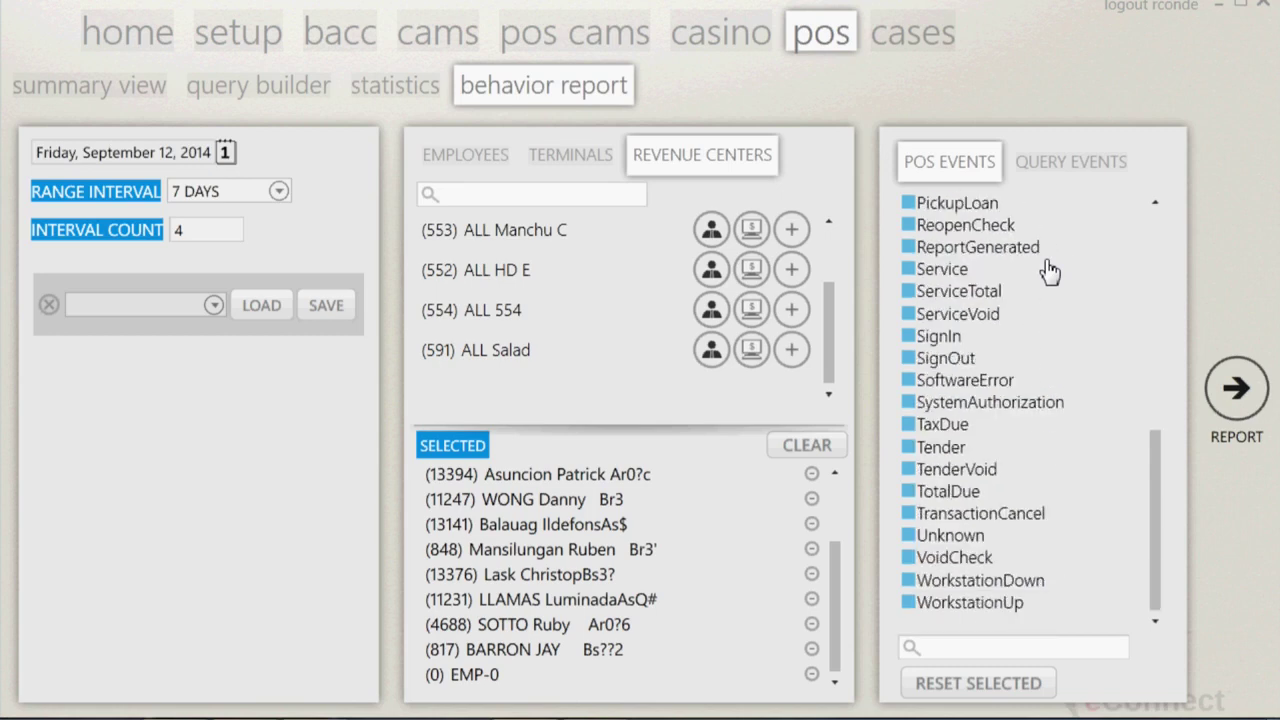
scroll(1048, 270, "up", 8)
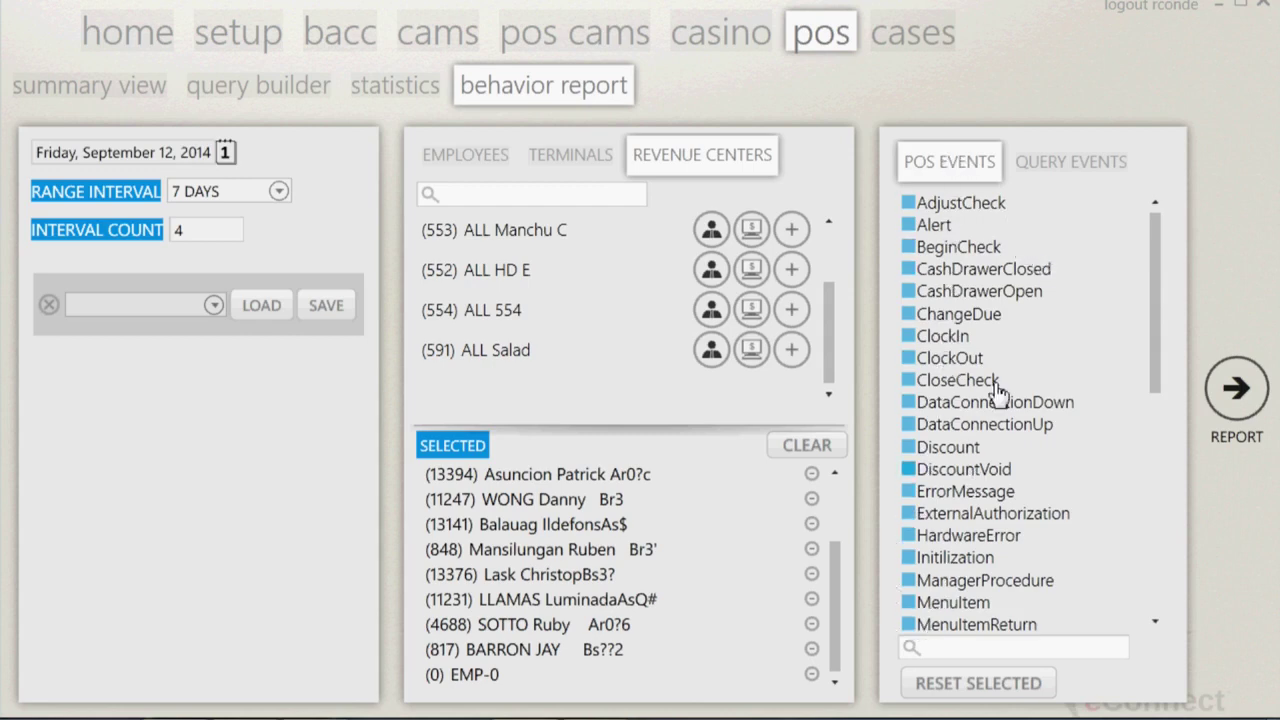
Step: Browse the saved query events, then tick TransactionCancel among the POS events
left_click(1077, 170)
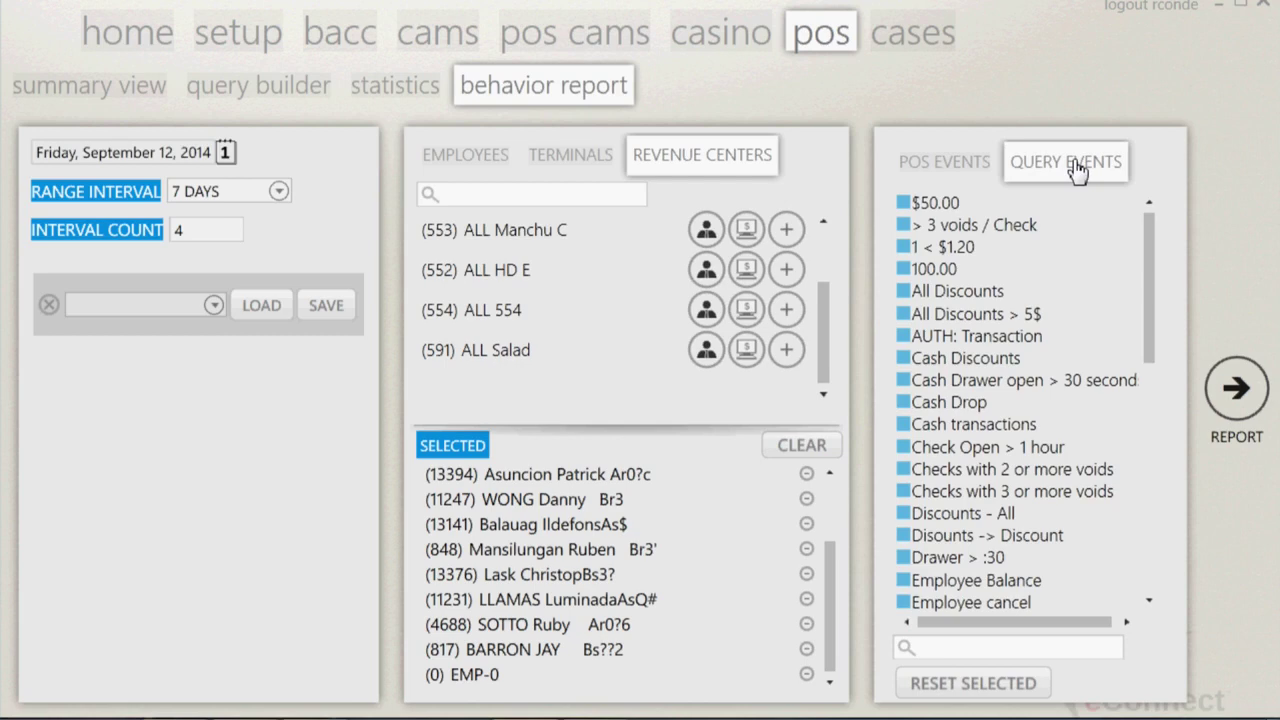
scroll(1034, 310, "down", 9)
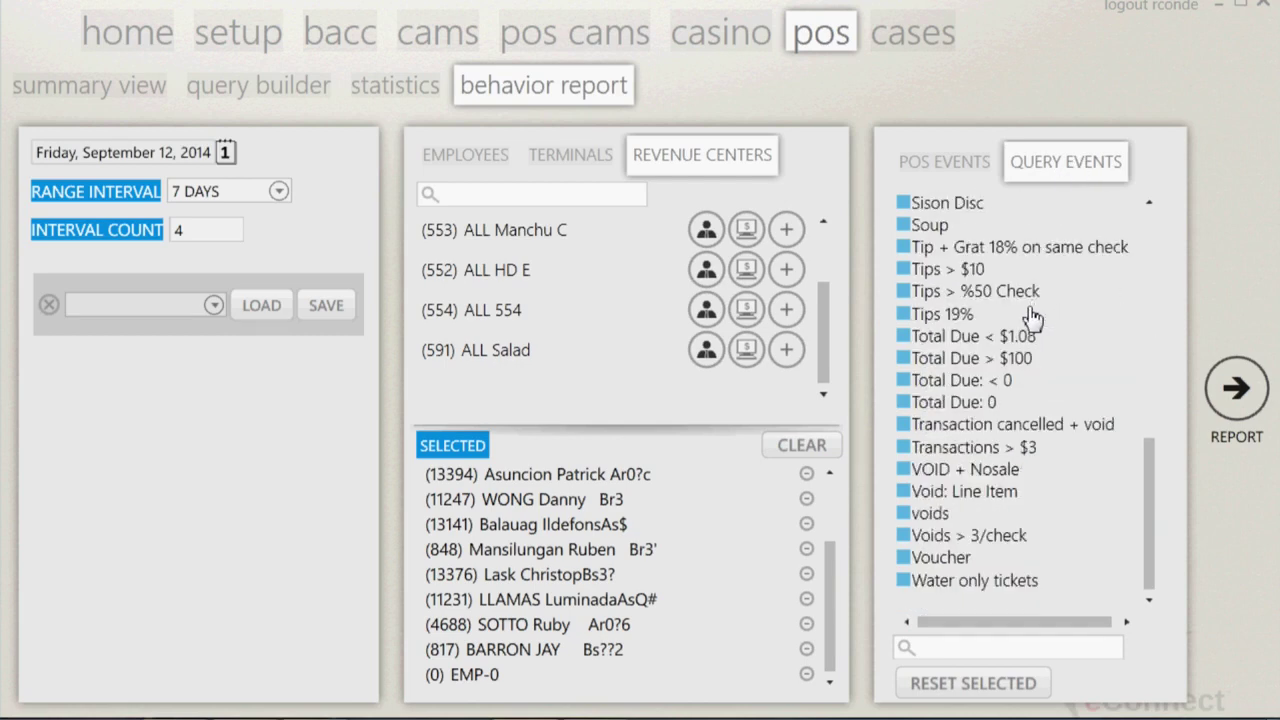
scroll(1034, 312, "up", 6)
scroll(1034, 316, "up", 3)
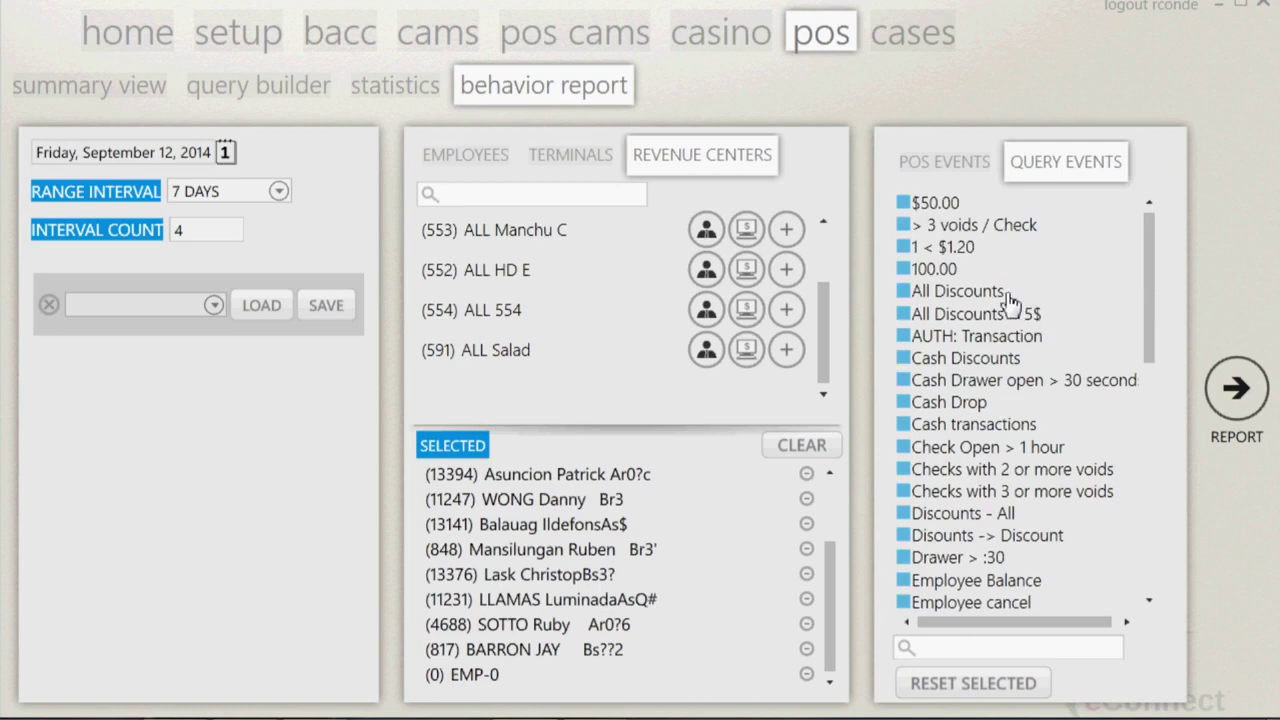
left_click(932, 178)
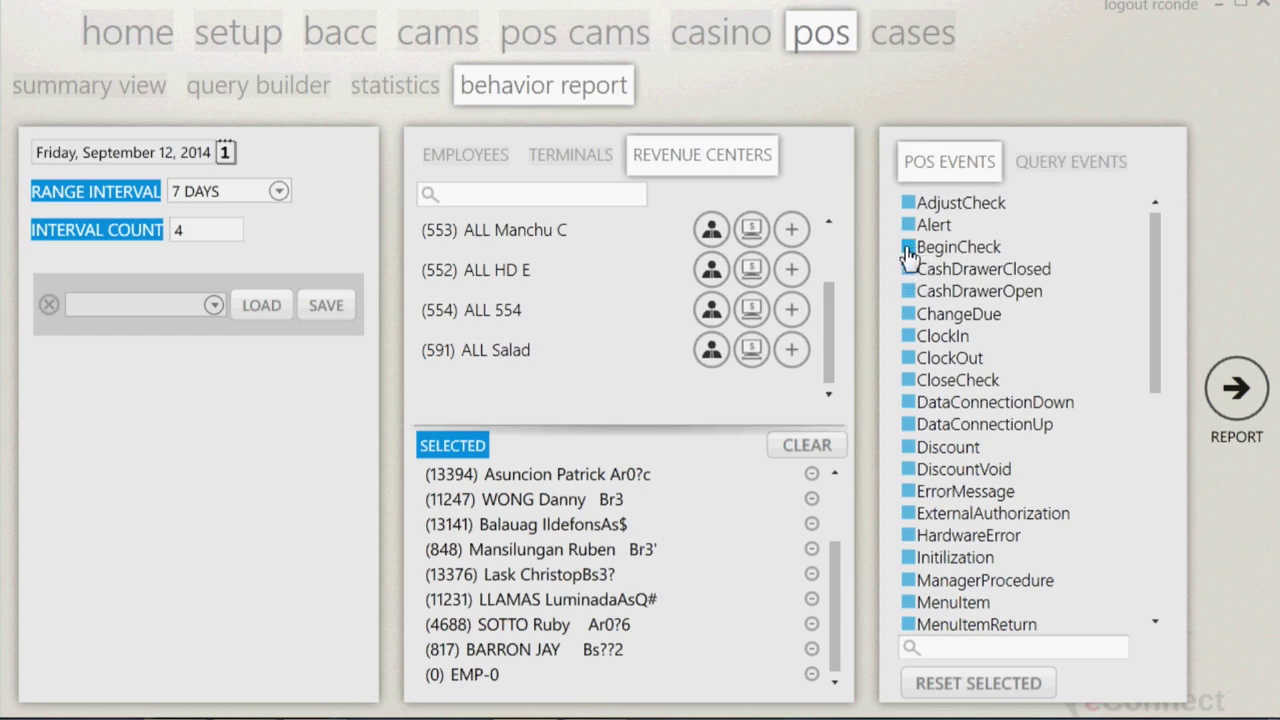
scroll(922, 340, "down", 5)
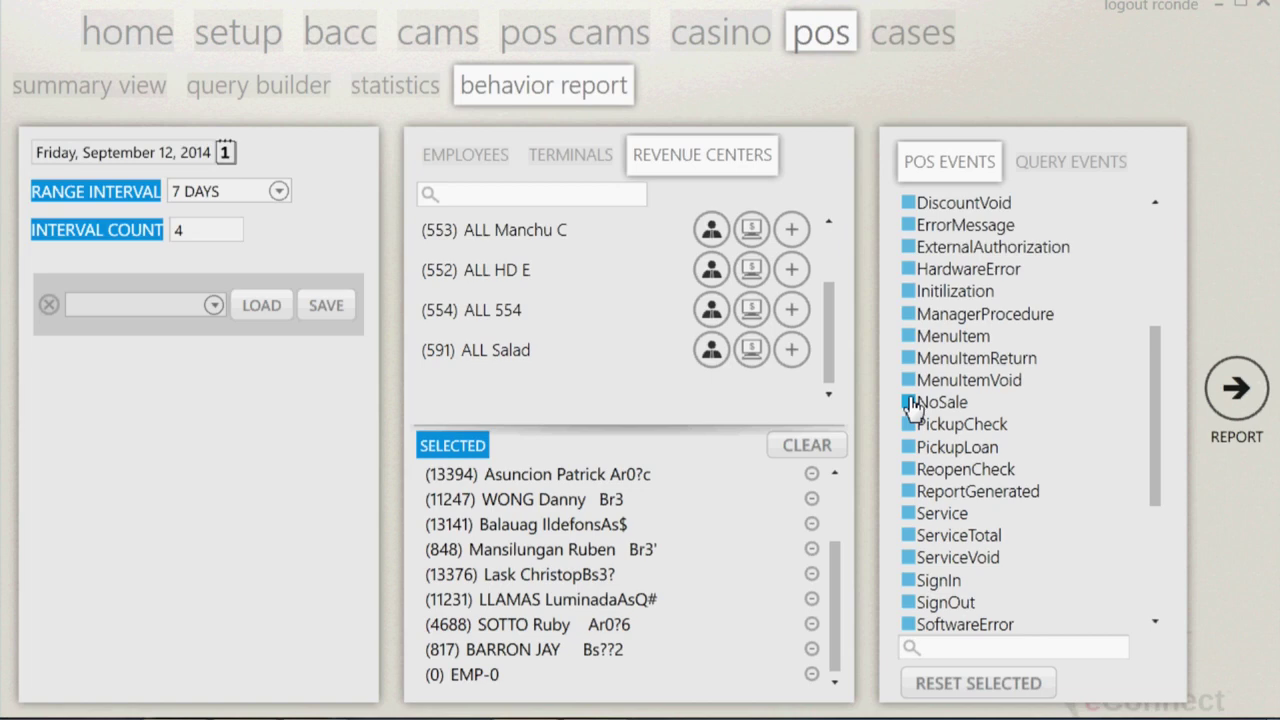
scroll(955, 390, "down", 5)
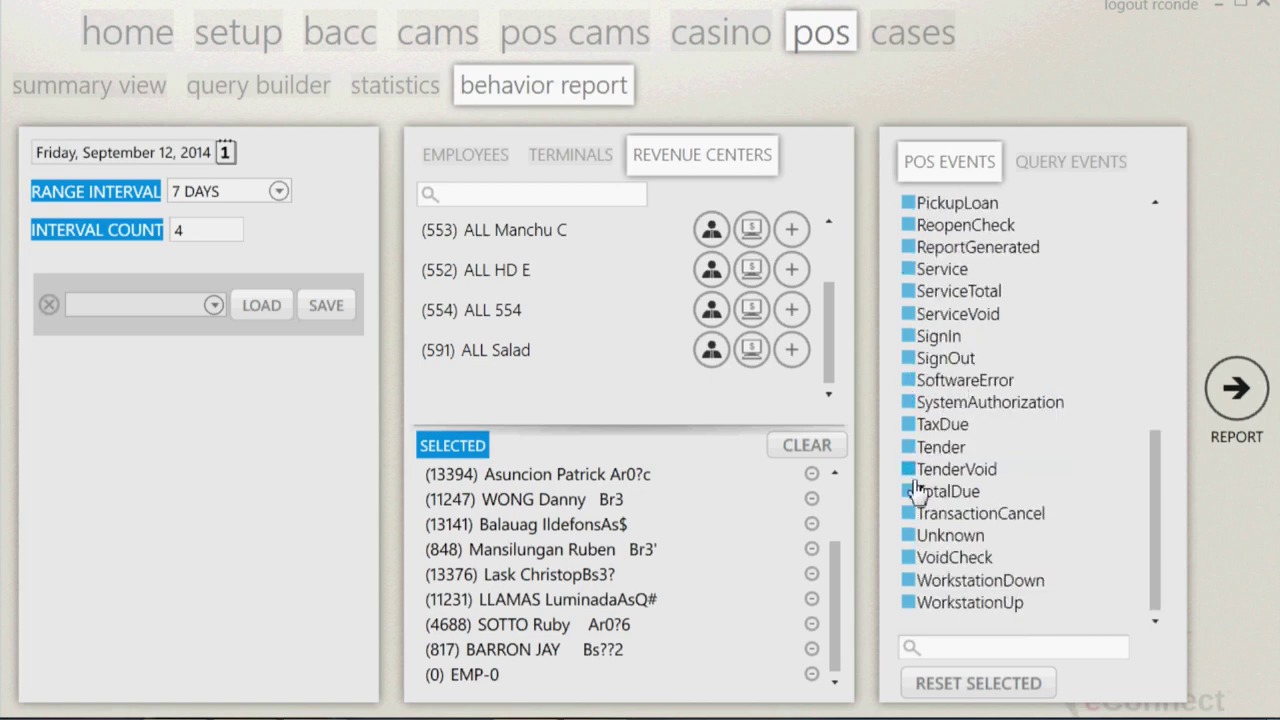
left_click(911, 513)
left_click(1255, 393)
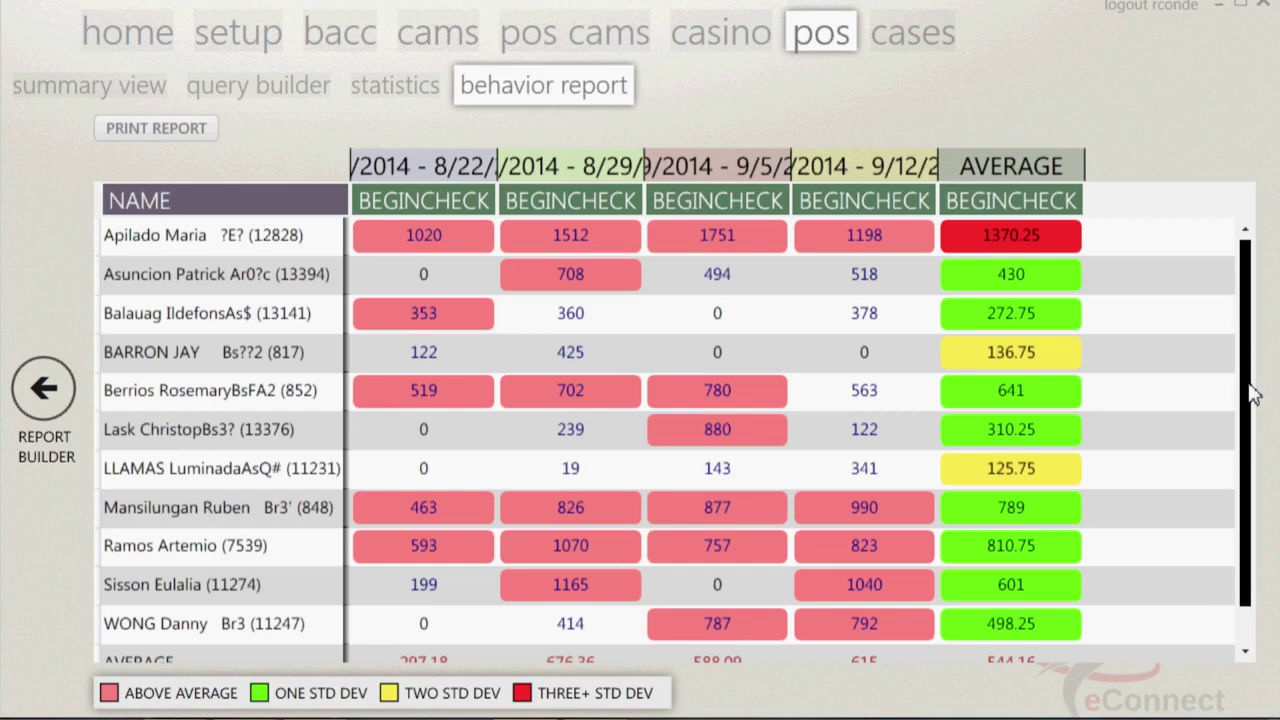
scroll(1162, 390, "down", 1)
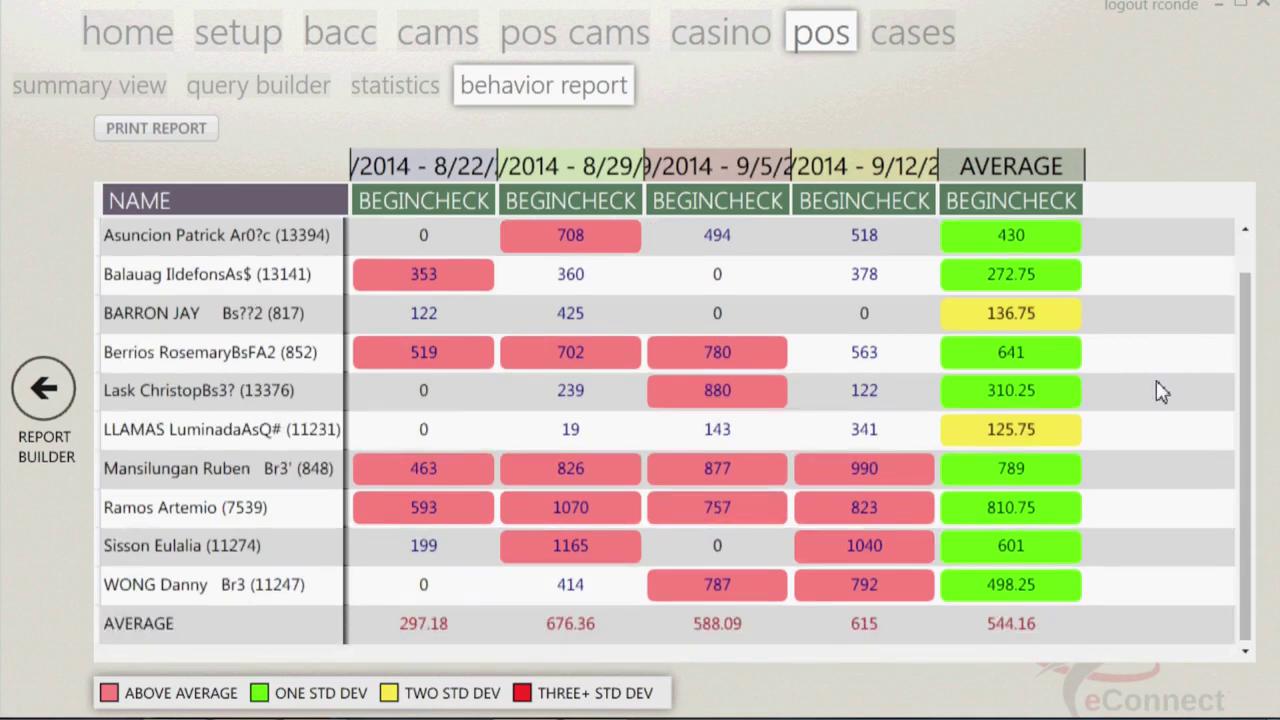
scroll(1162, 390, "up", 1)
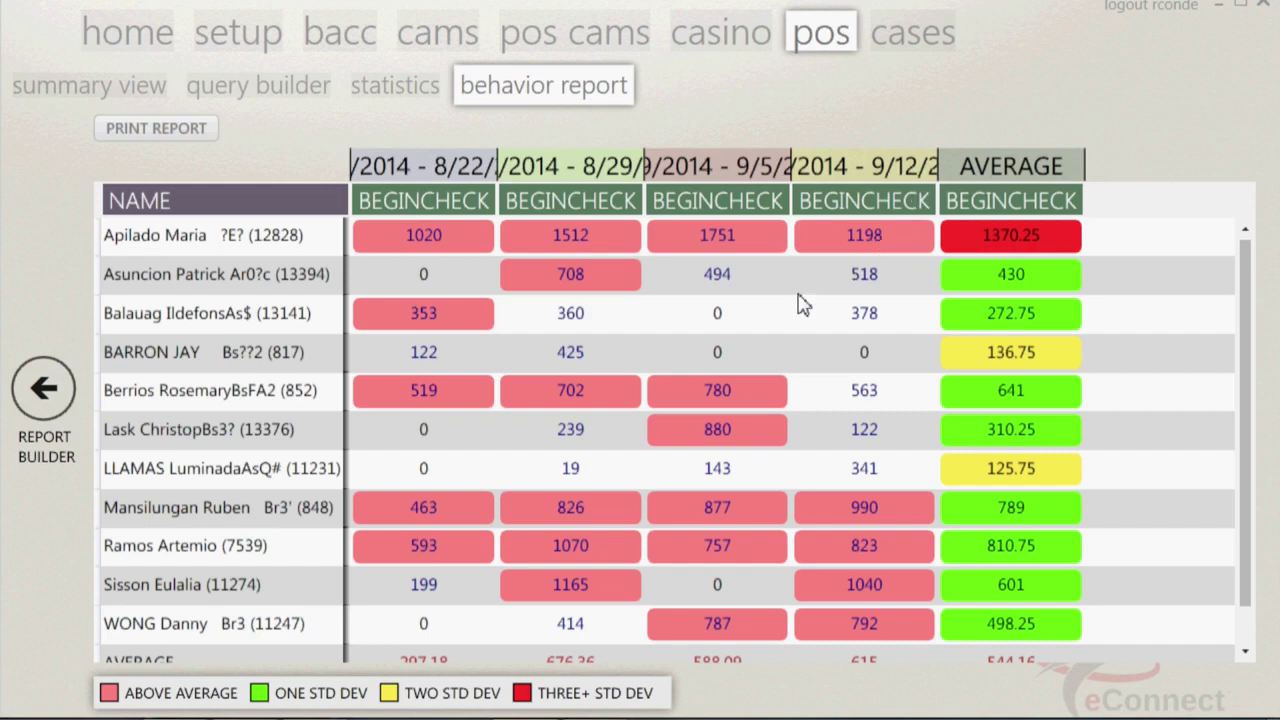
scroll(731, 375, "down", 1)
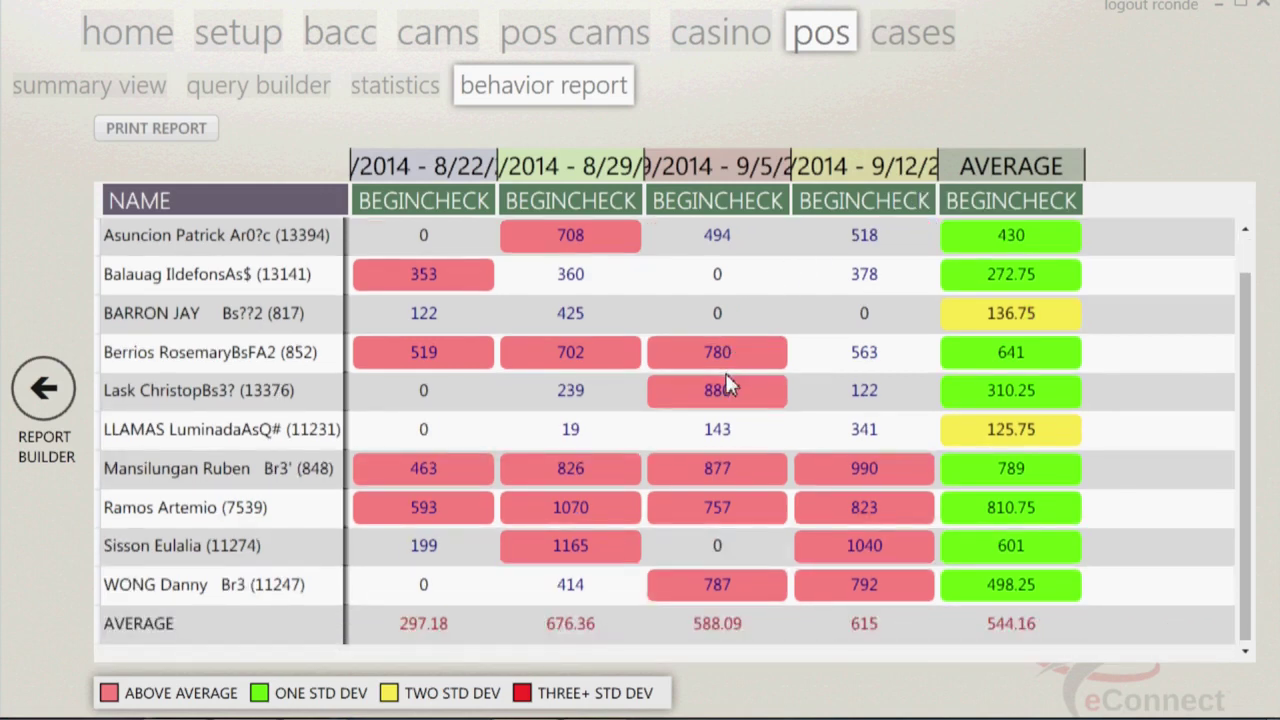
scroll(731, 386, "up", 1)
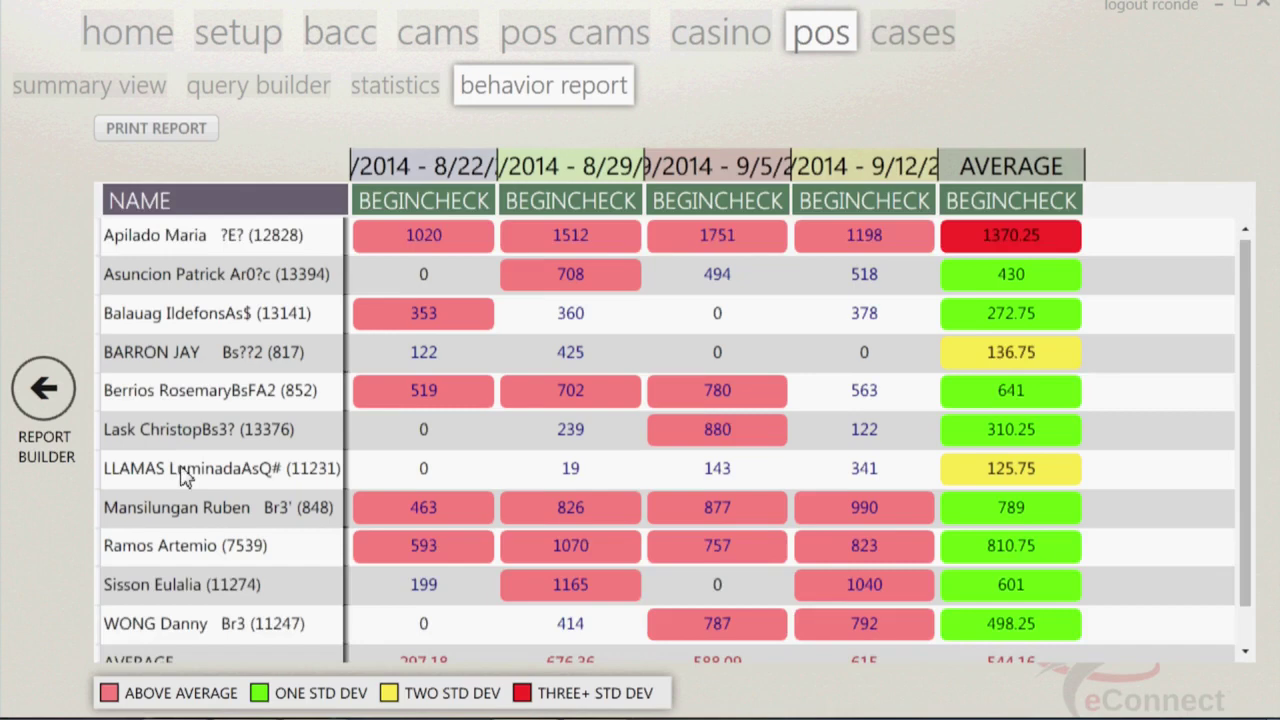
scroll(185, 476, "down", 1)
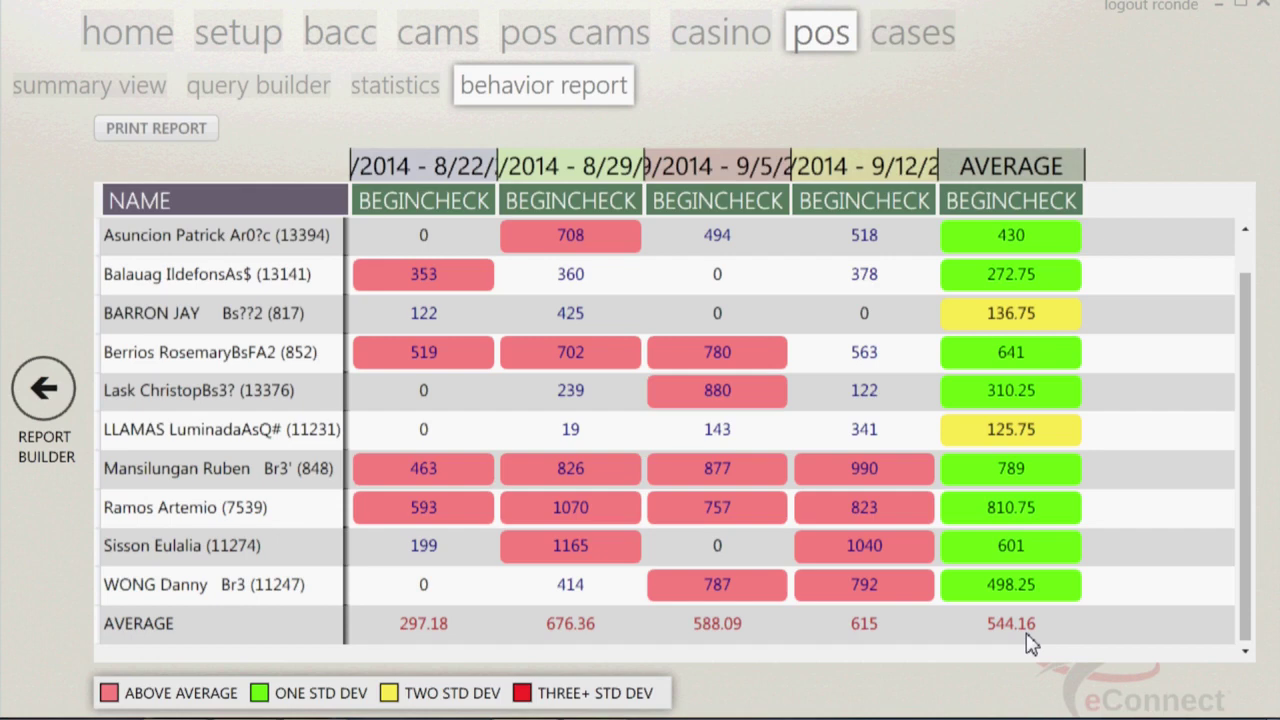
scroll(1030, 643, "up", 1)
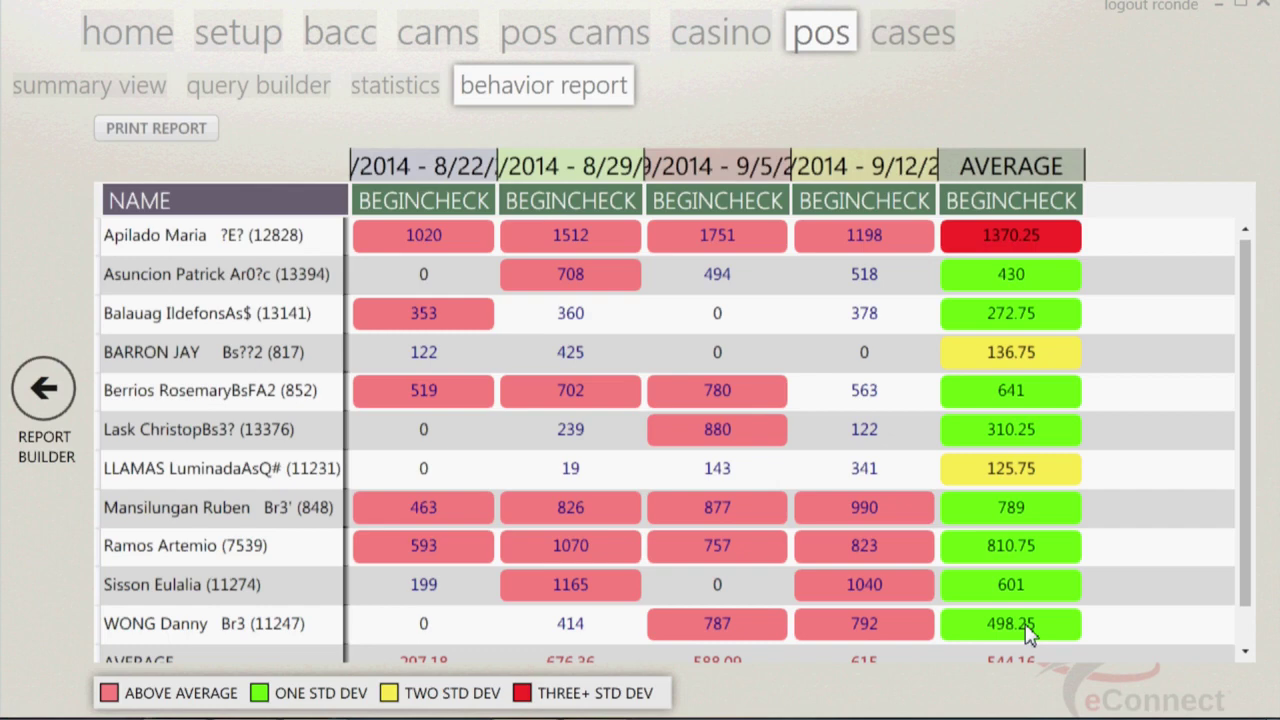
scroll(560, 310, "down", 1)
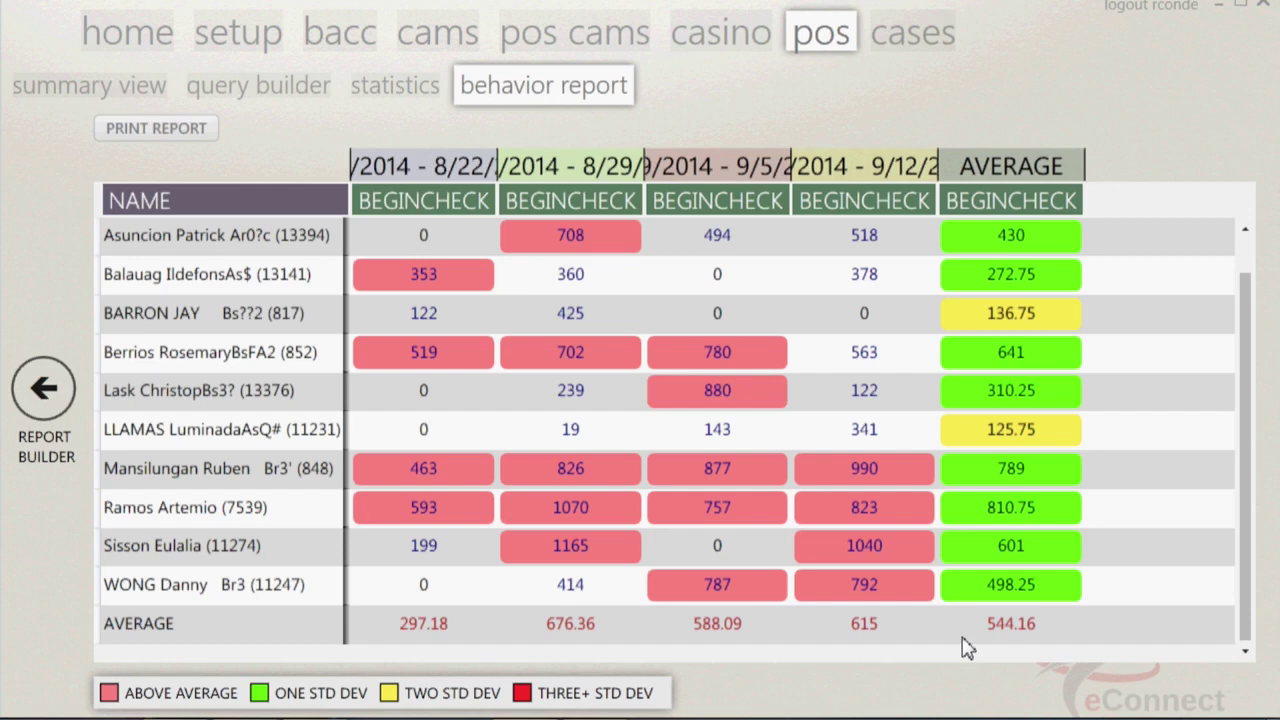
scroll(1046, 290, "up", 1)
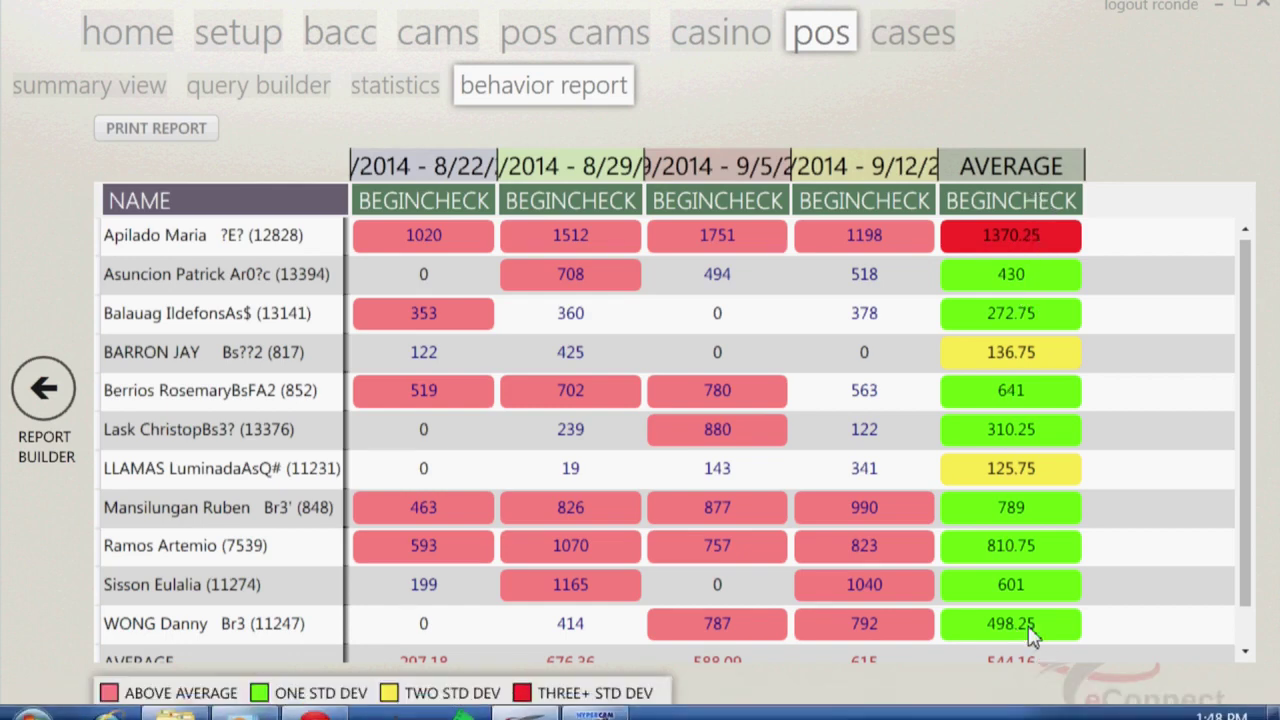
scroll(1020, 630, "down", 1)
scroll(1015, 625, "up", 1)
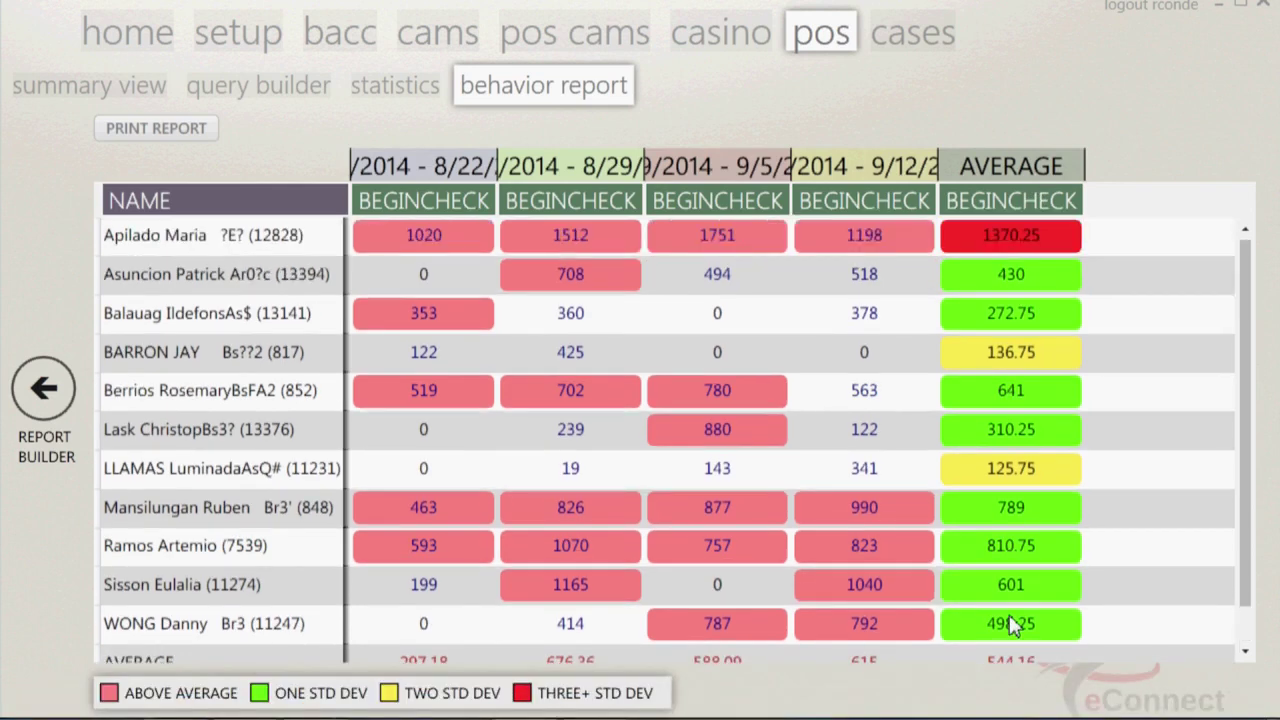
scroll(1013, 625, "down", 1)
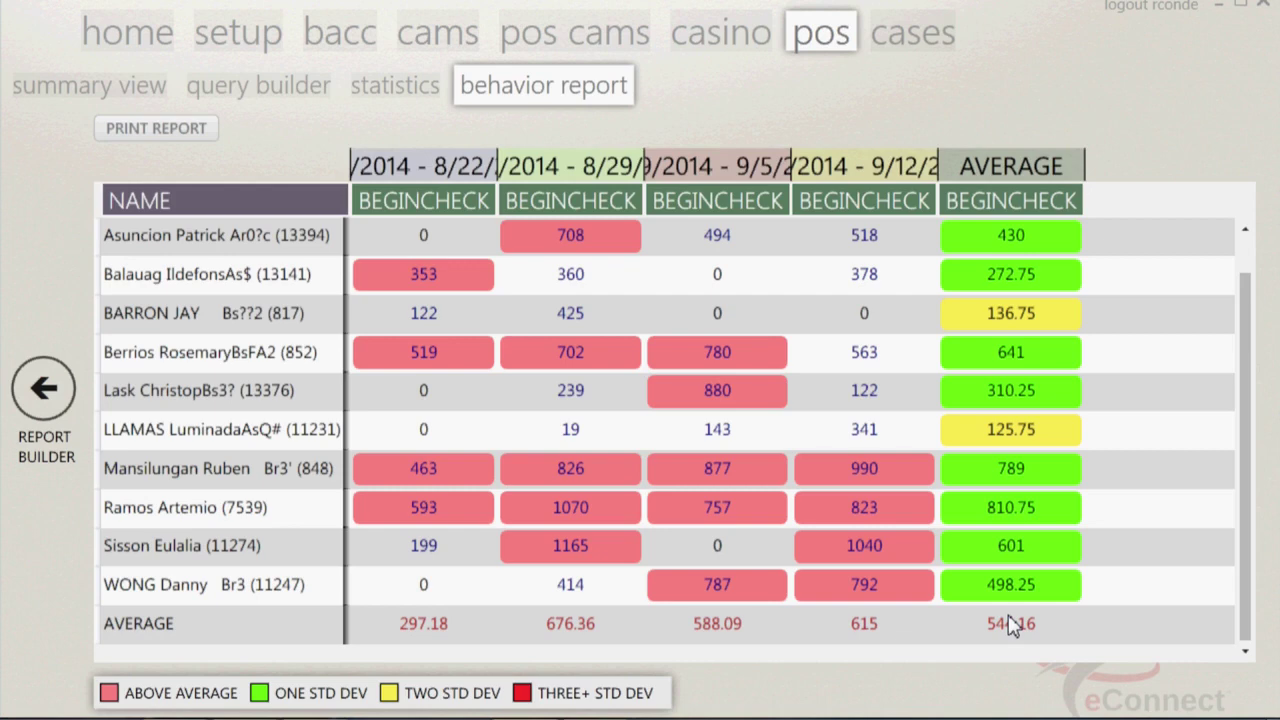
scroll(1013, 625, "up", 1)
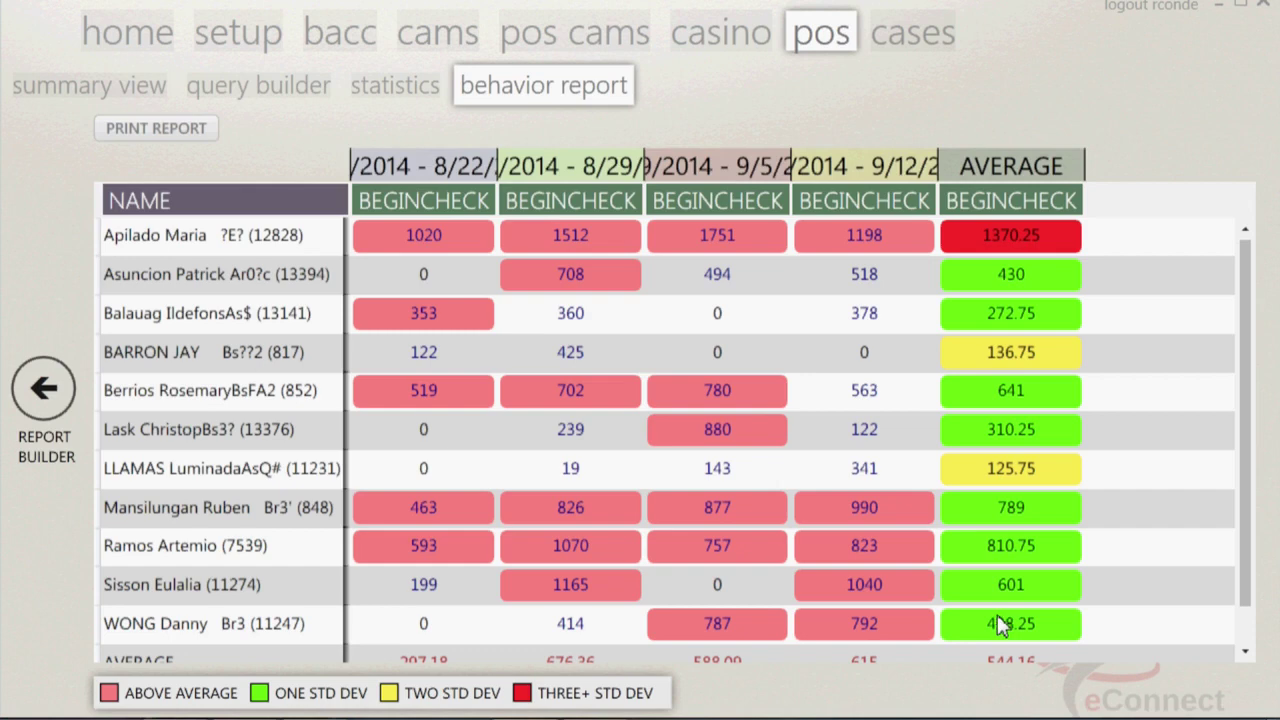
scroll(903, 462, "down", 1)
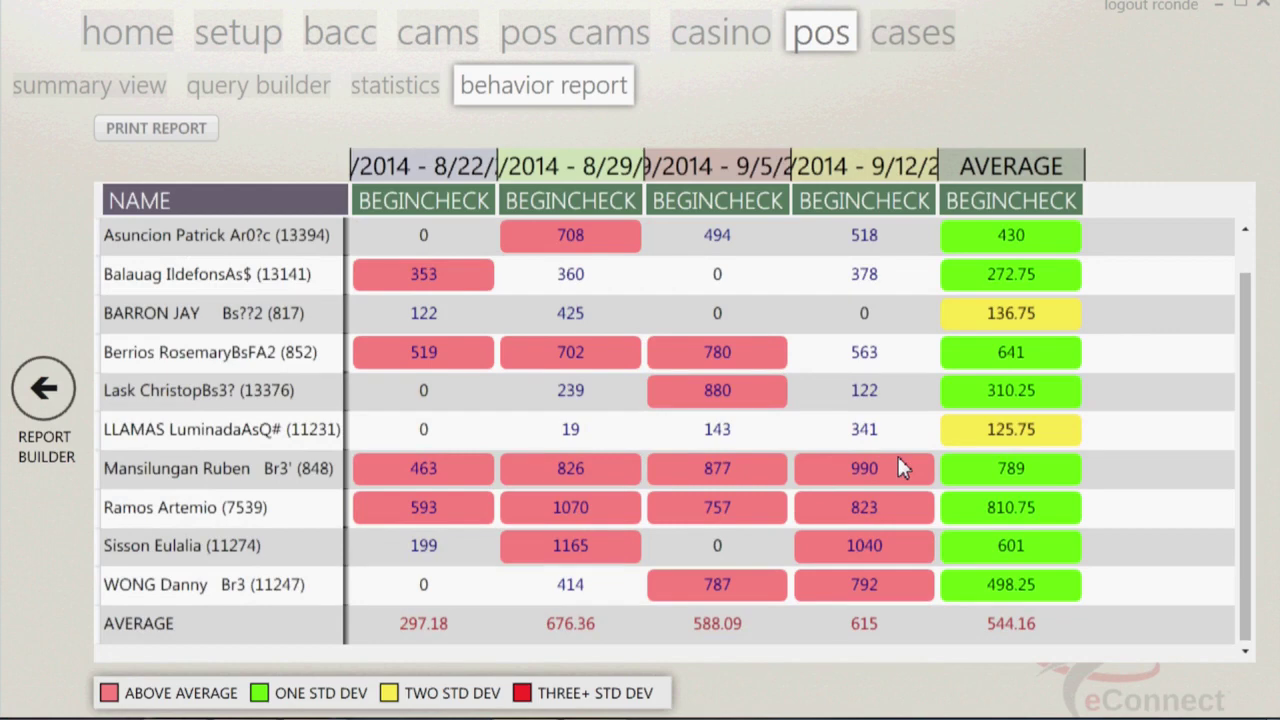
scroll(264, 314, "up", 1)
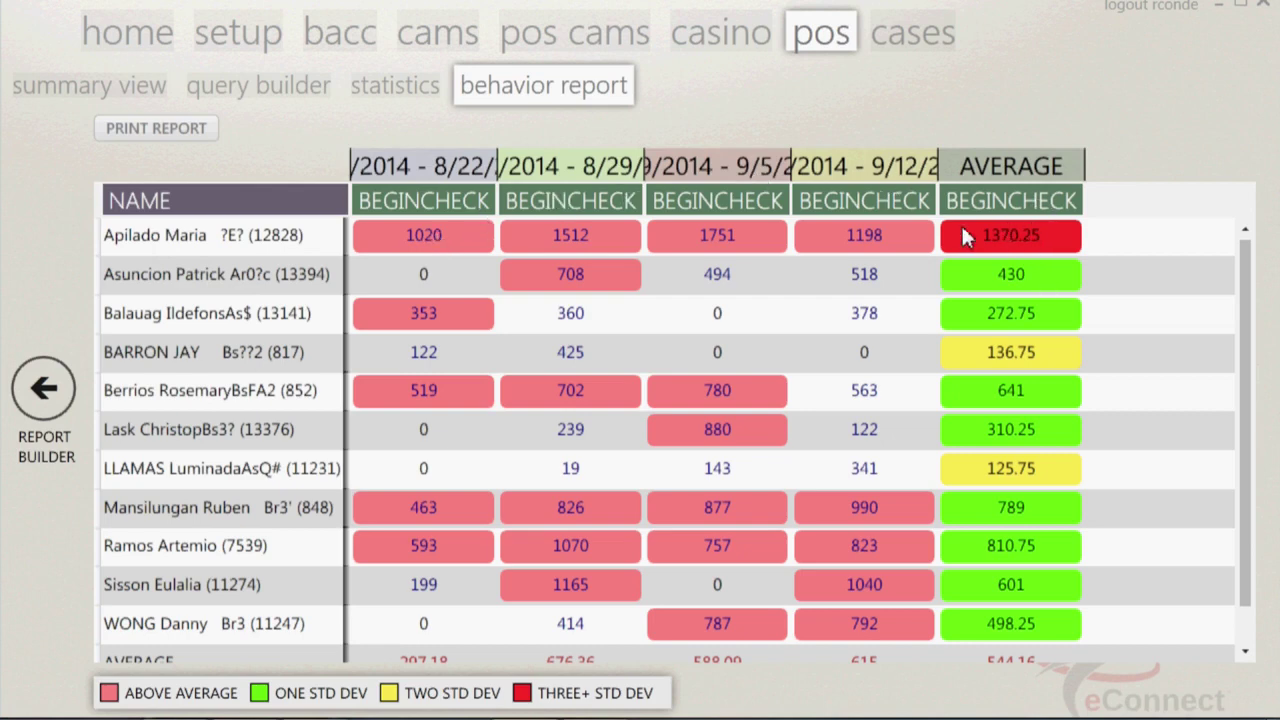
Step: Drill into the 1020 BEGIN CHECK records and preview check 4773's M C1 camera clip
double_click(418, 247)
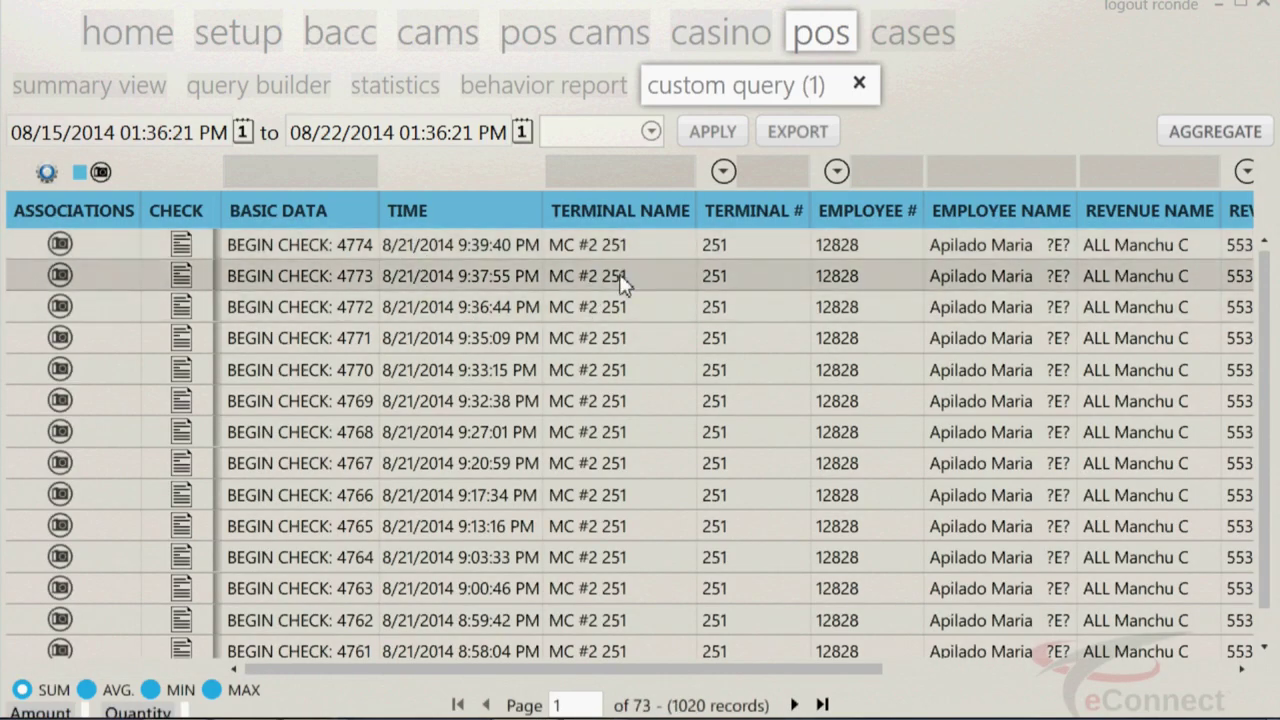
scroll(620, 285, "down", 2)
scroll(620, 302, "up", 1)
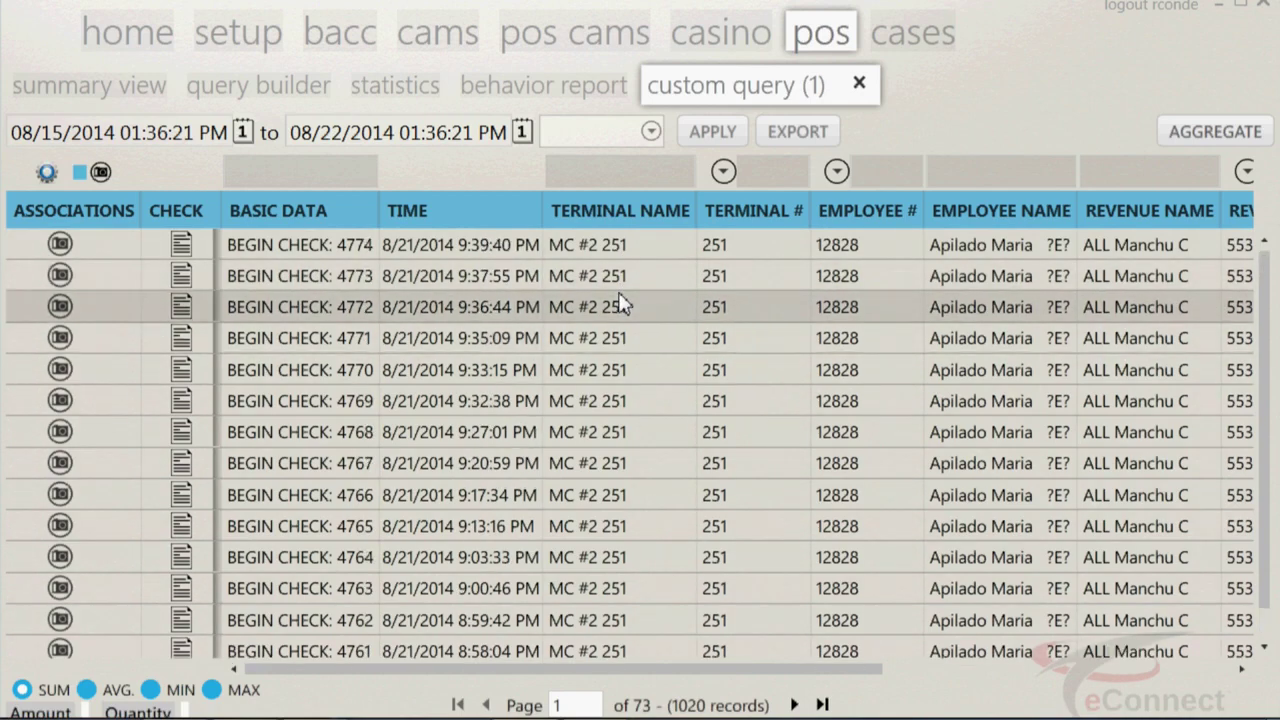
left_click(135, 276)
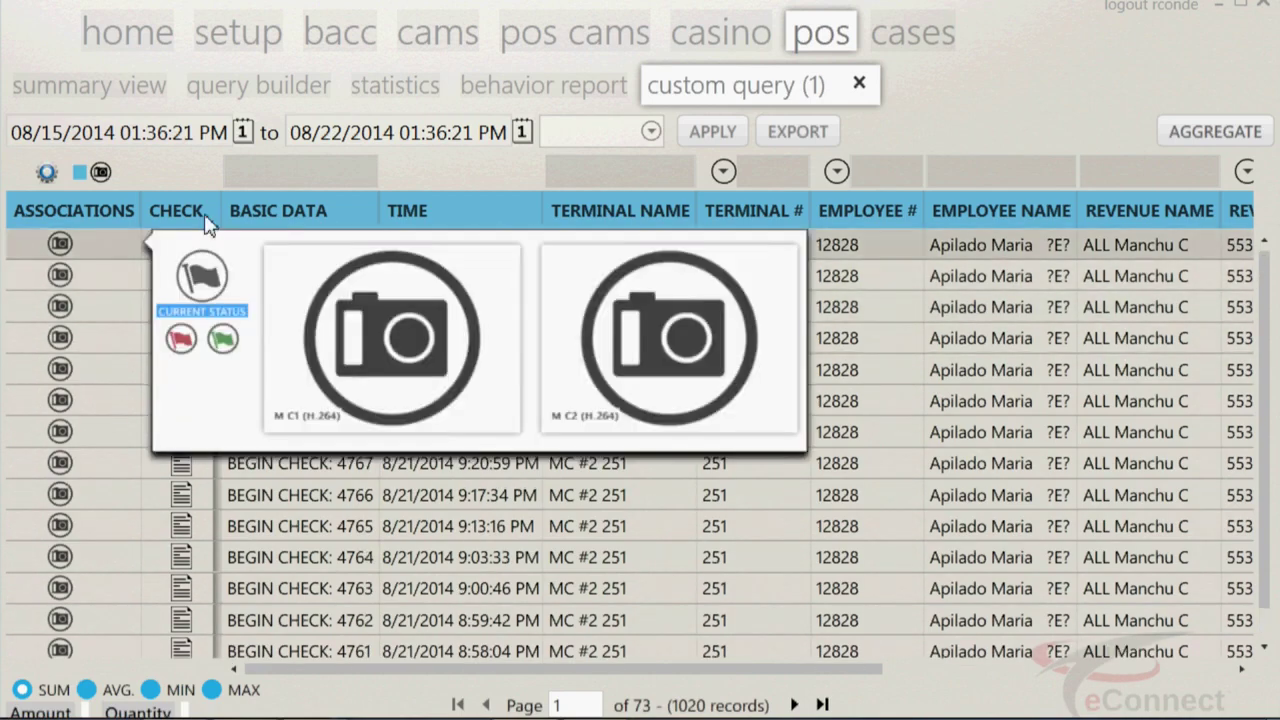
left_click(300, 413)
left_click(283, 600)
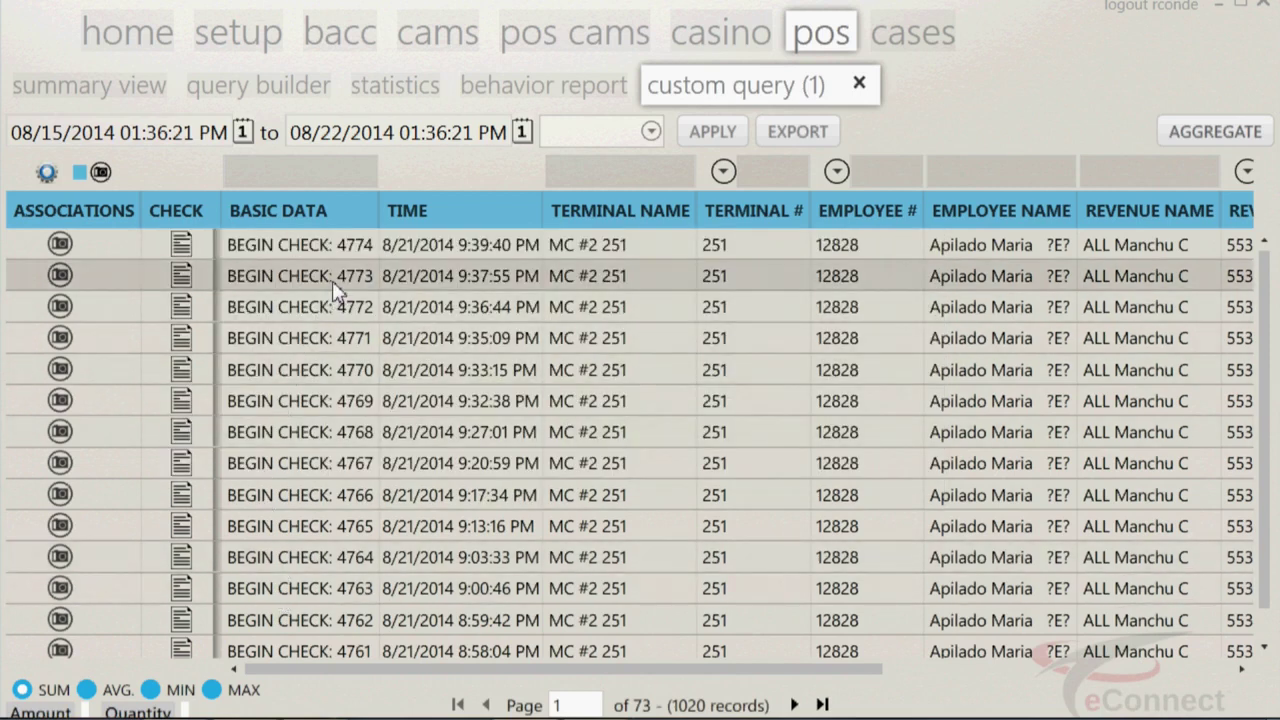
Step: Show the POS statistics table with its columns reset to defaults
left_click(441, 101)
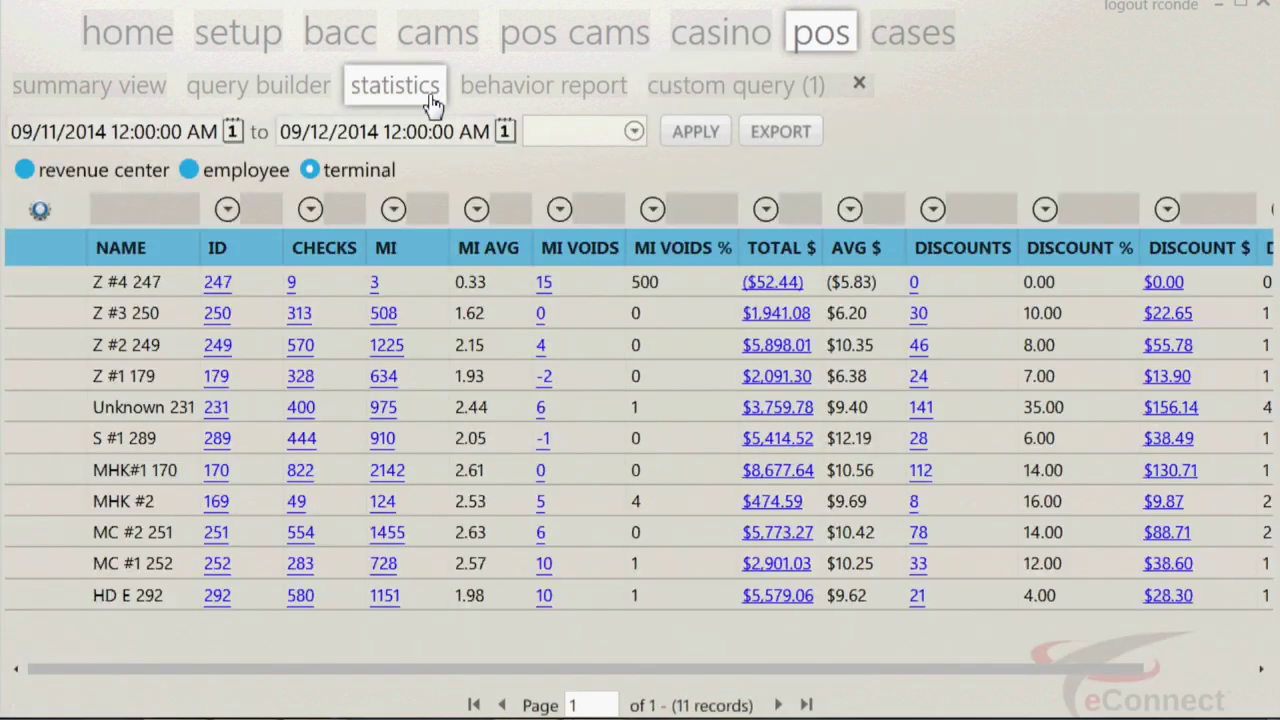
left_click(38, 211)
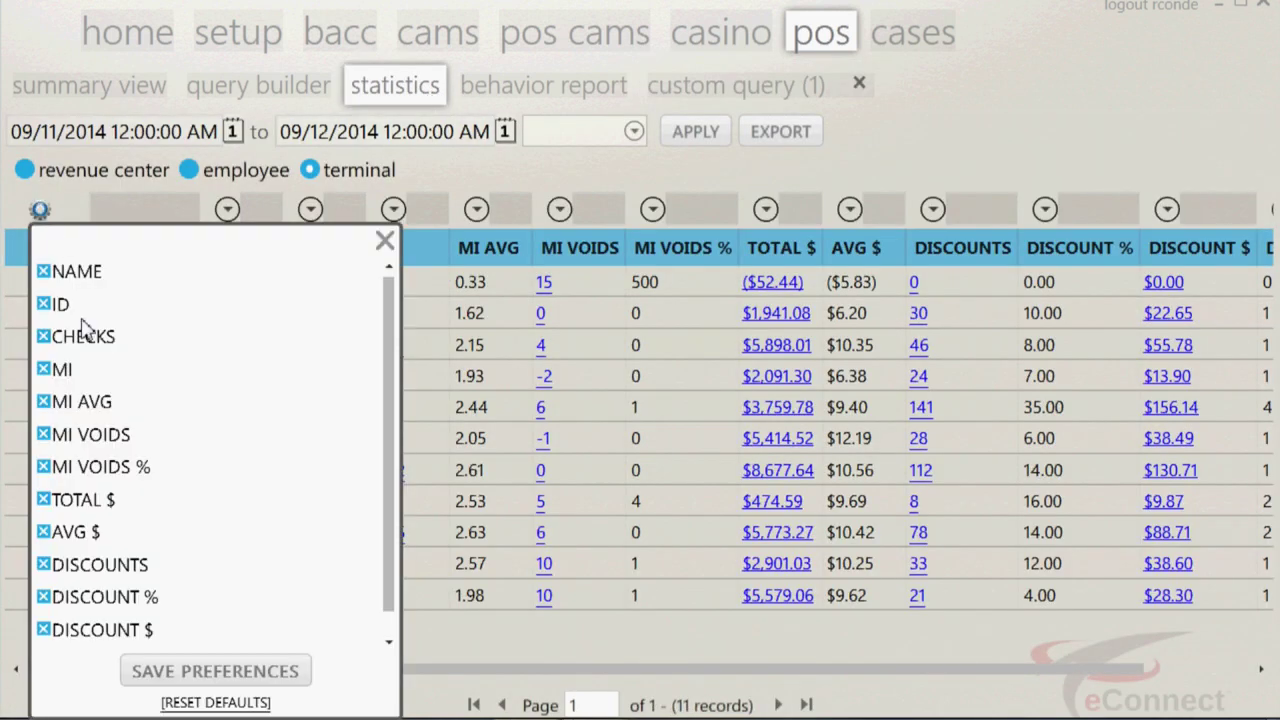
left_click(207, 703)
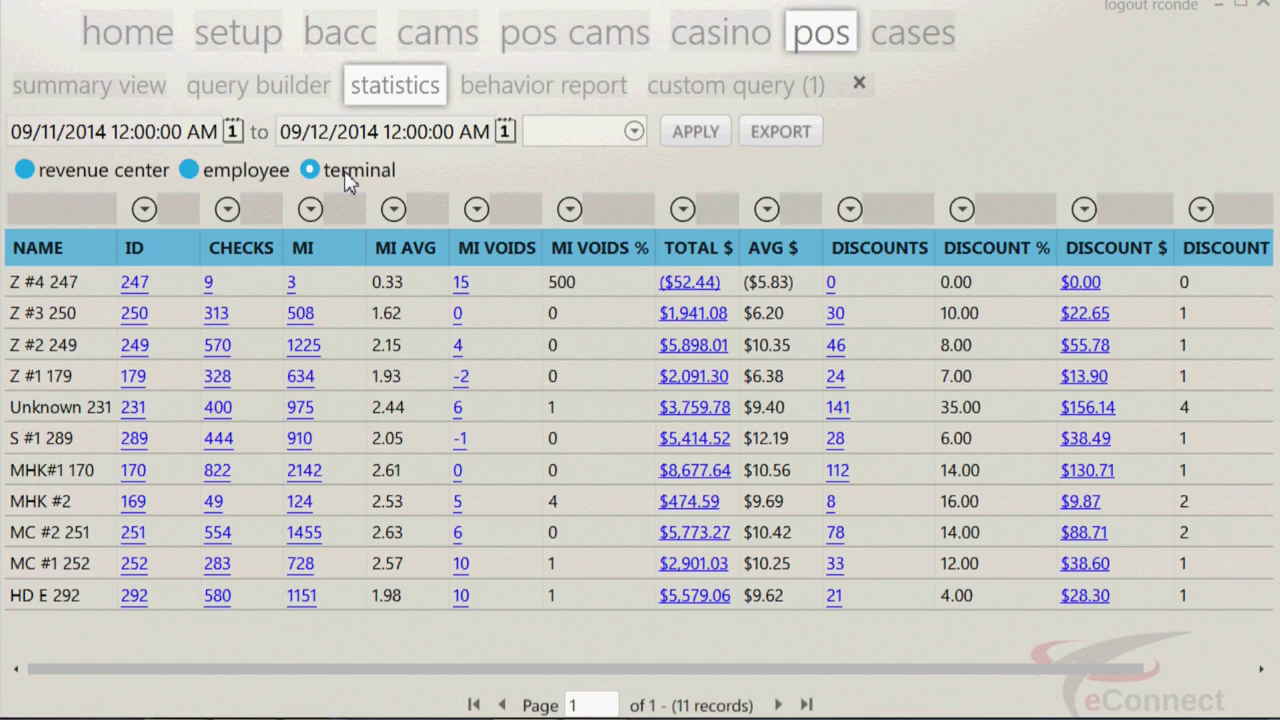
Step: Set the statistics time range to Today and scroll across the table's columns
left_click(631, 136)
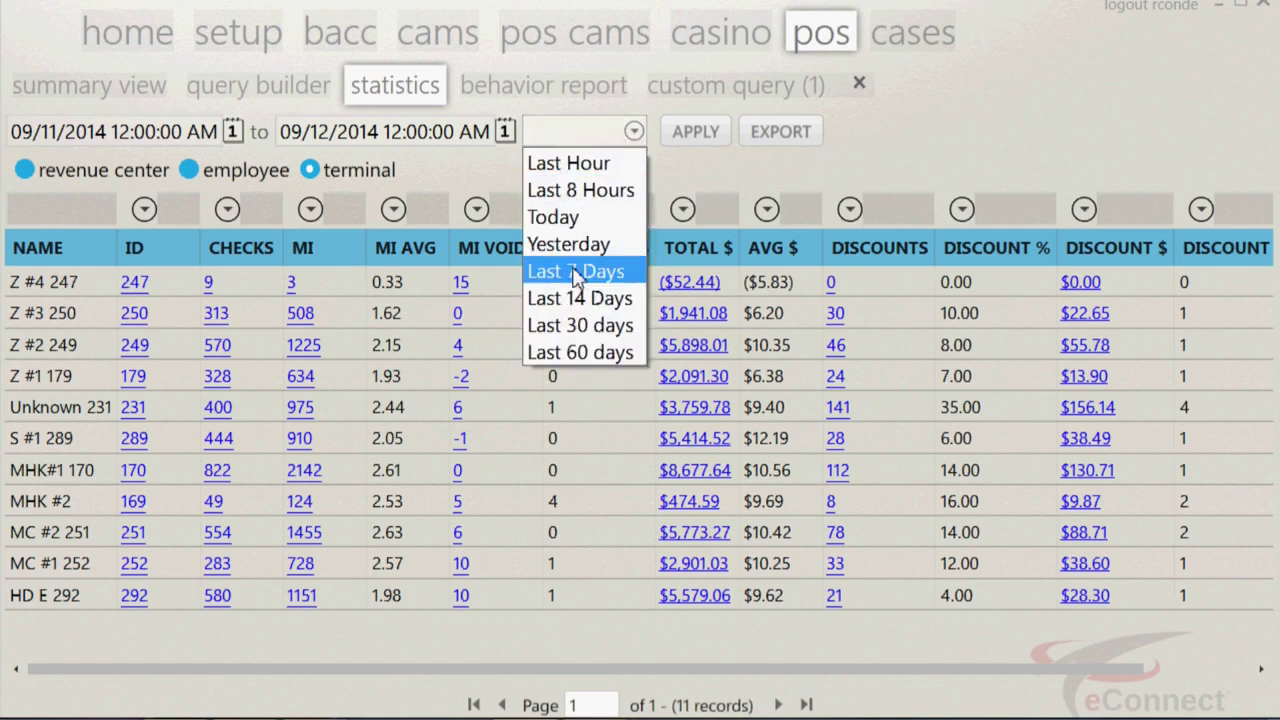
left_click(573, 220)
left_click(575, 226)
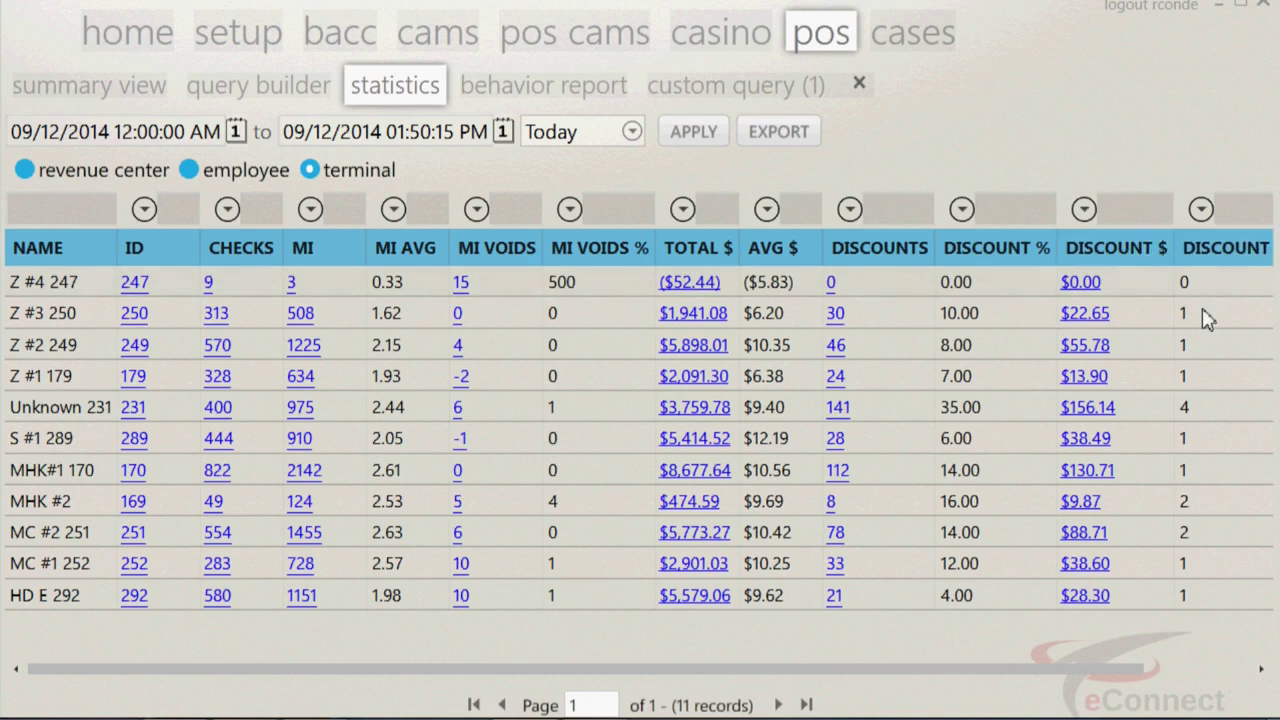
left_click_drag(1150, 675, 1000, 655)
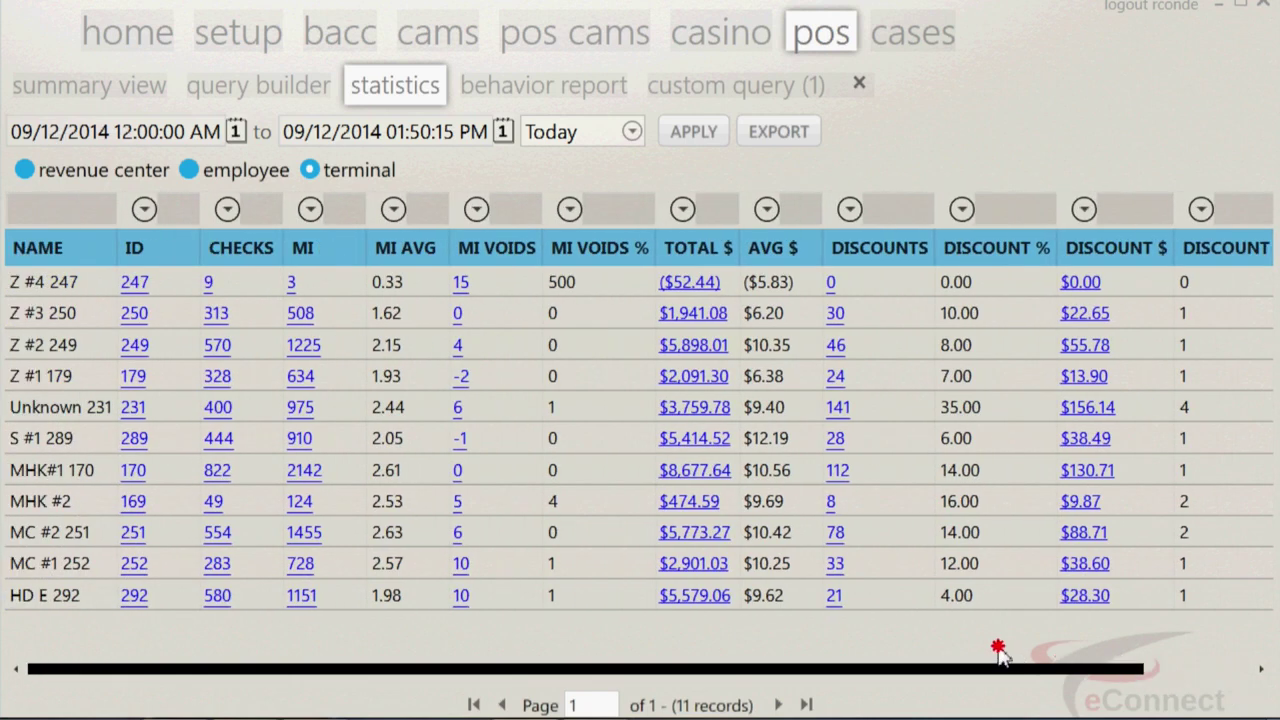
left_click_drag(1127, 700, 1073, 686)
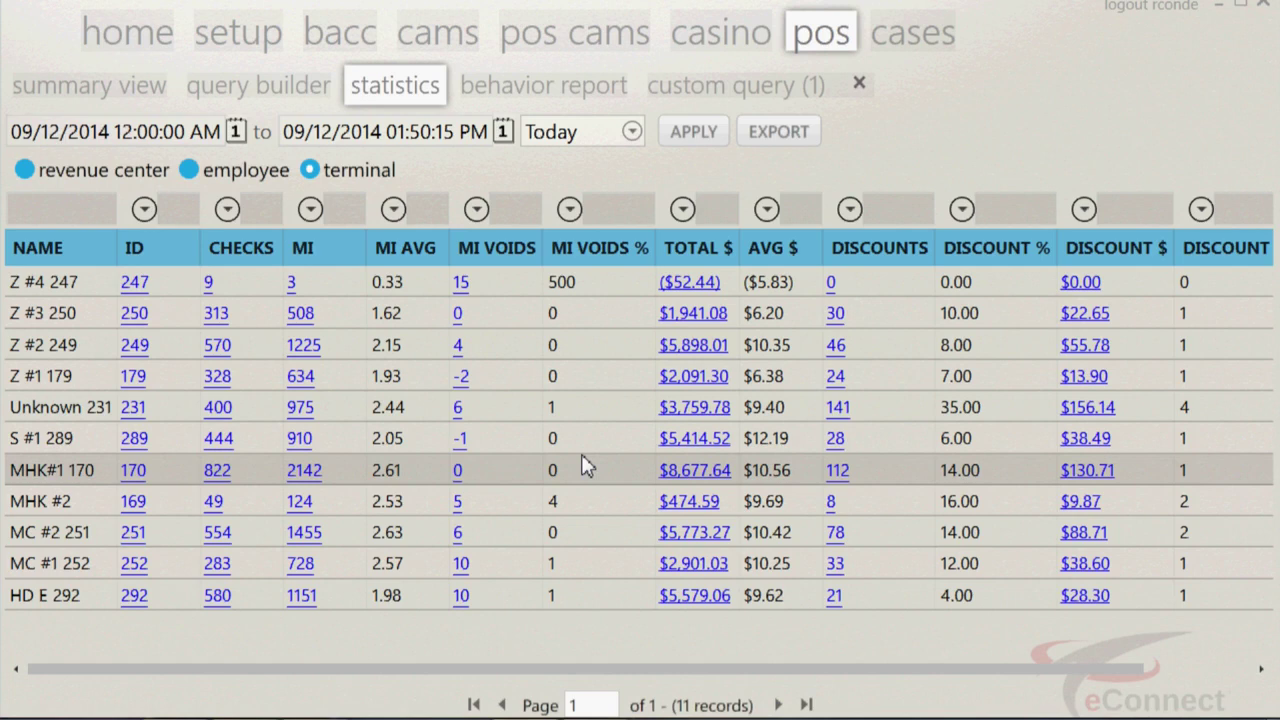
left_click(632, 131)
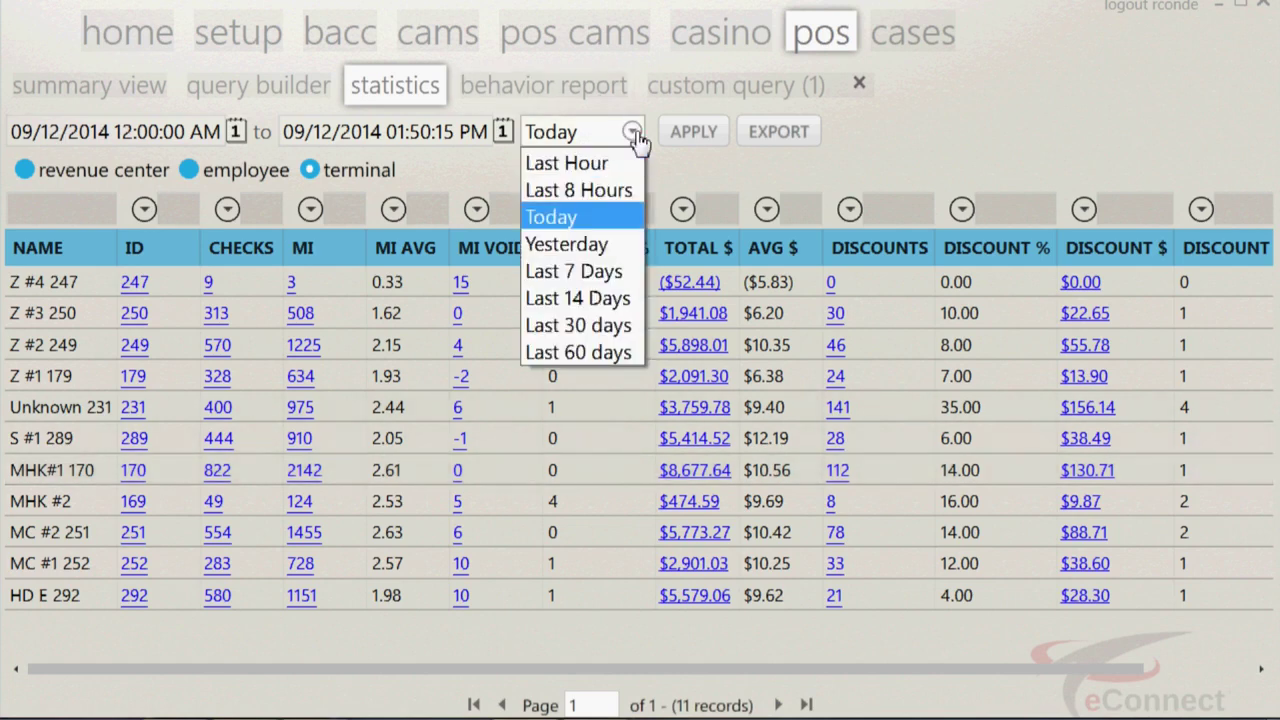
left_click(630, 246)
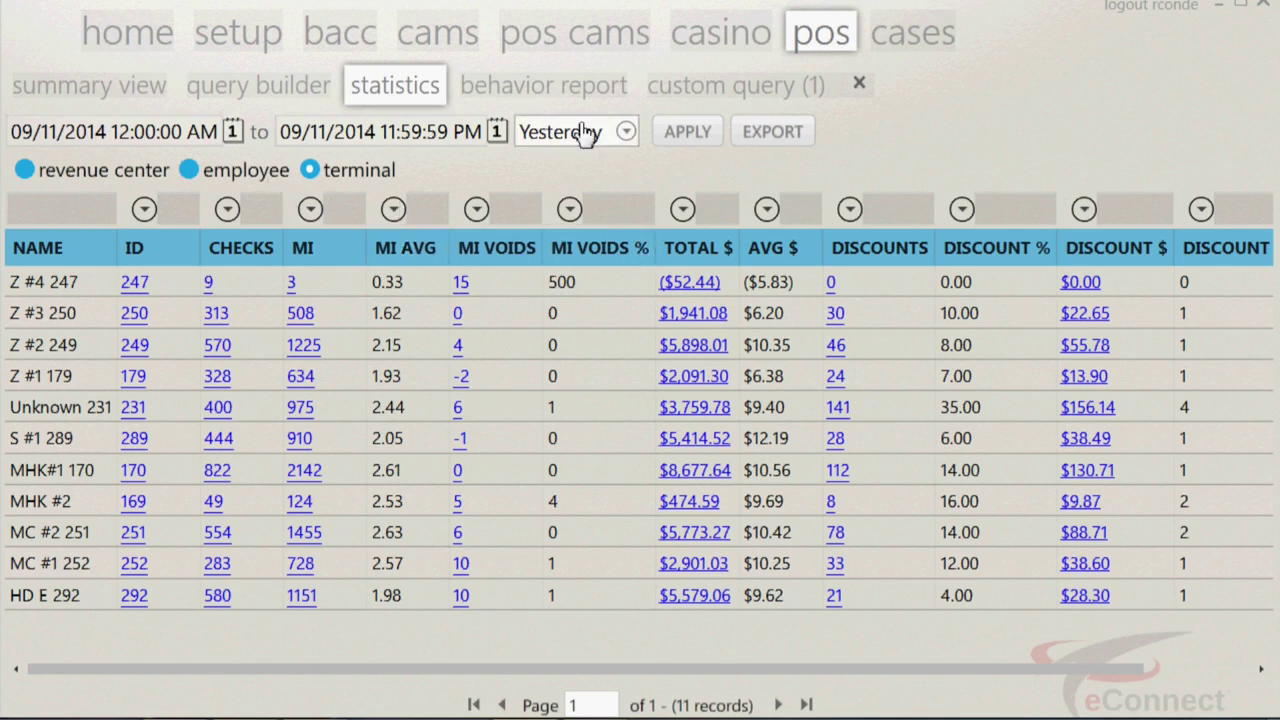
left_click(234, 134)
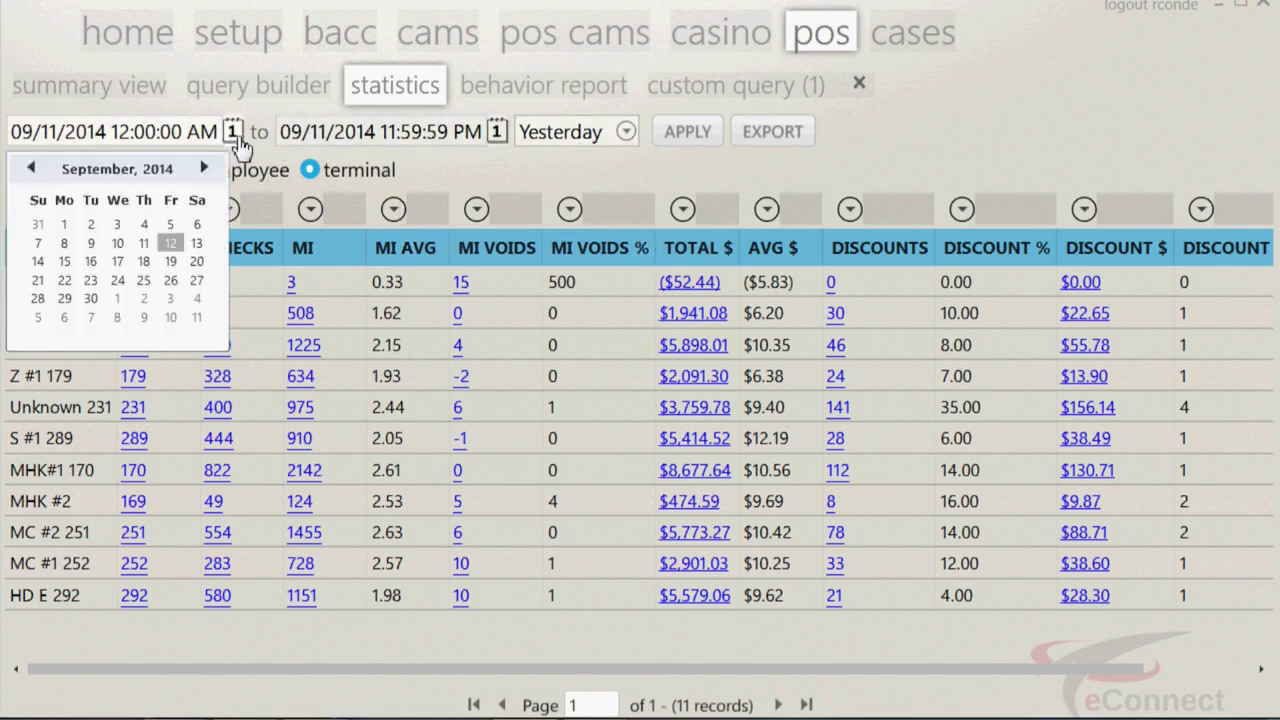
left_click(97, 247)
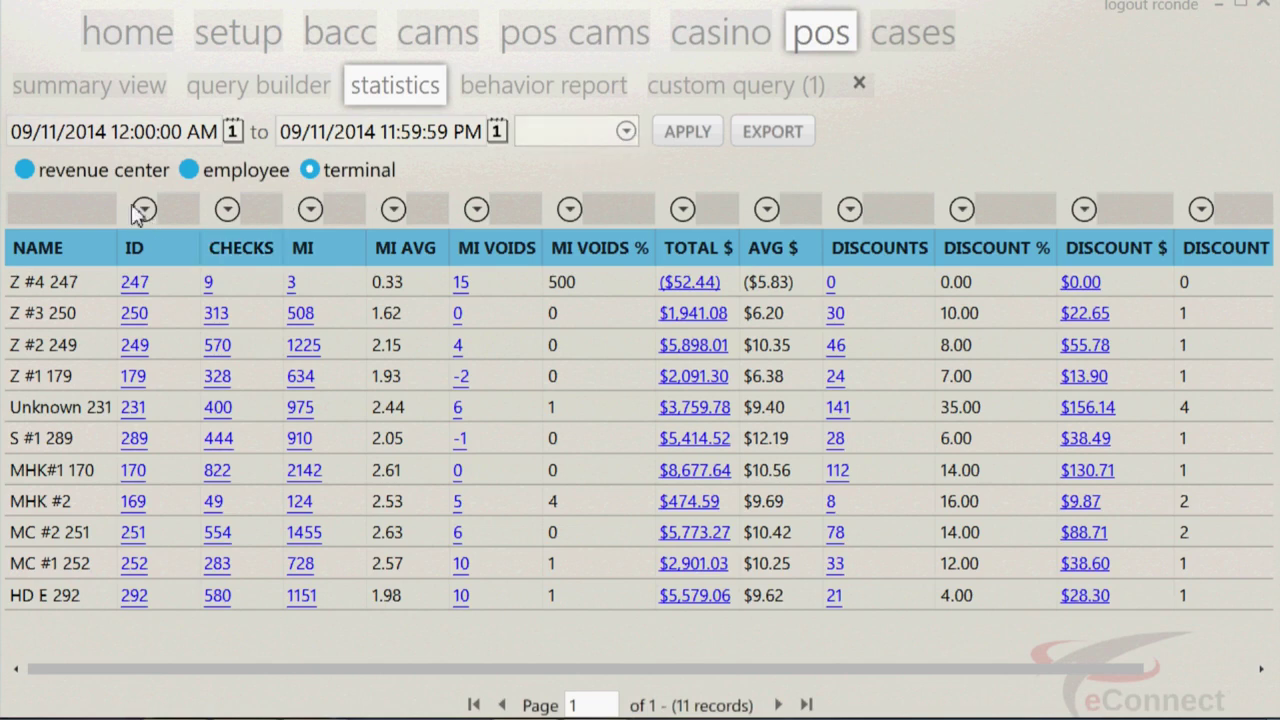
left_click(626, 134)
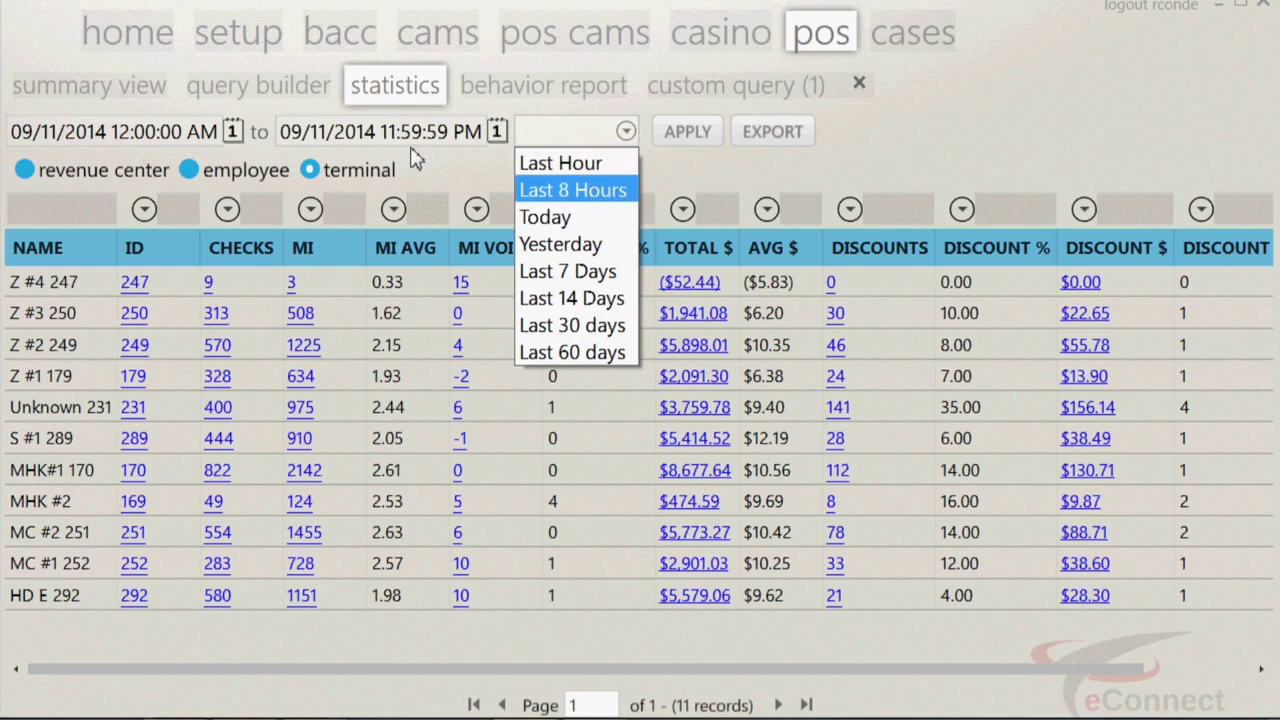
left_click(178, 136)
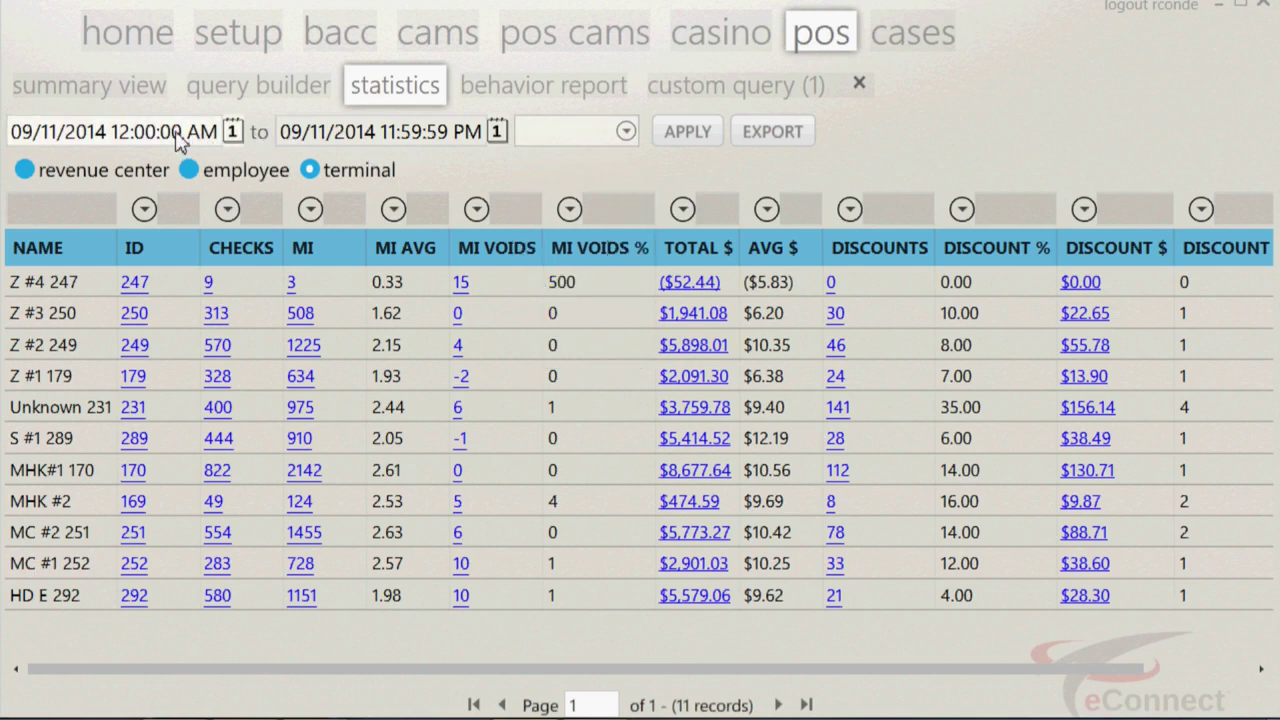
left_click(117, 133)
left_click_drag(117, 133, 198, 143)
left_click(198, 140)
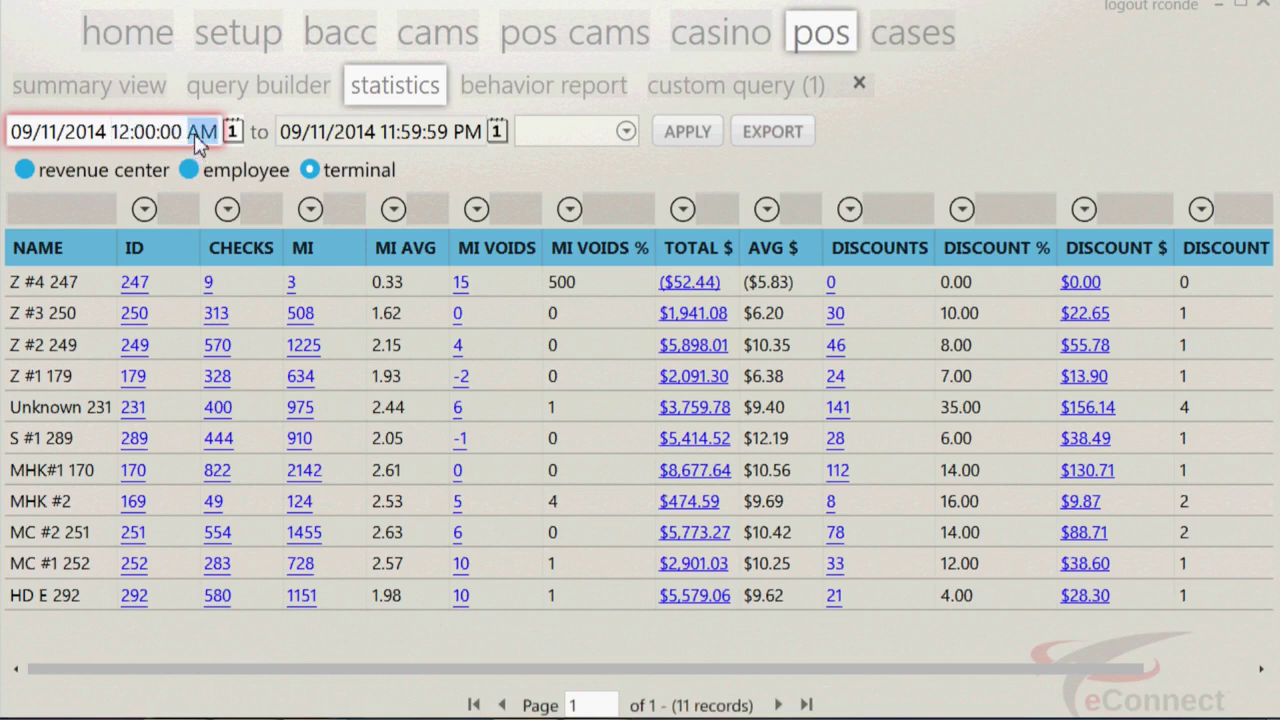
left_click(624, 133)
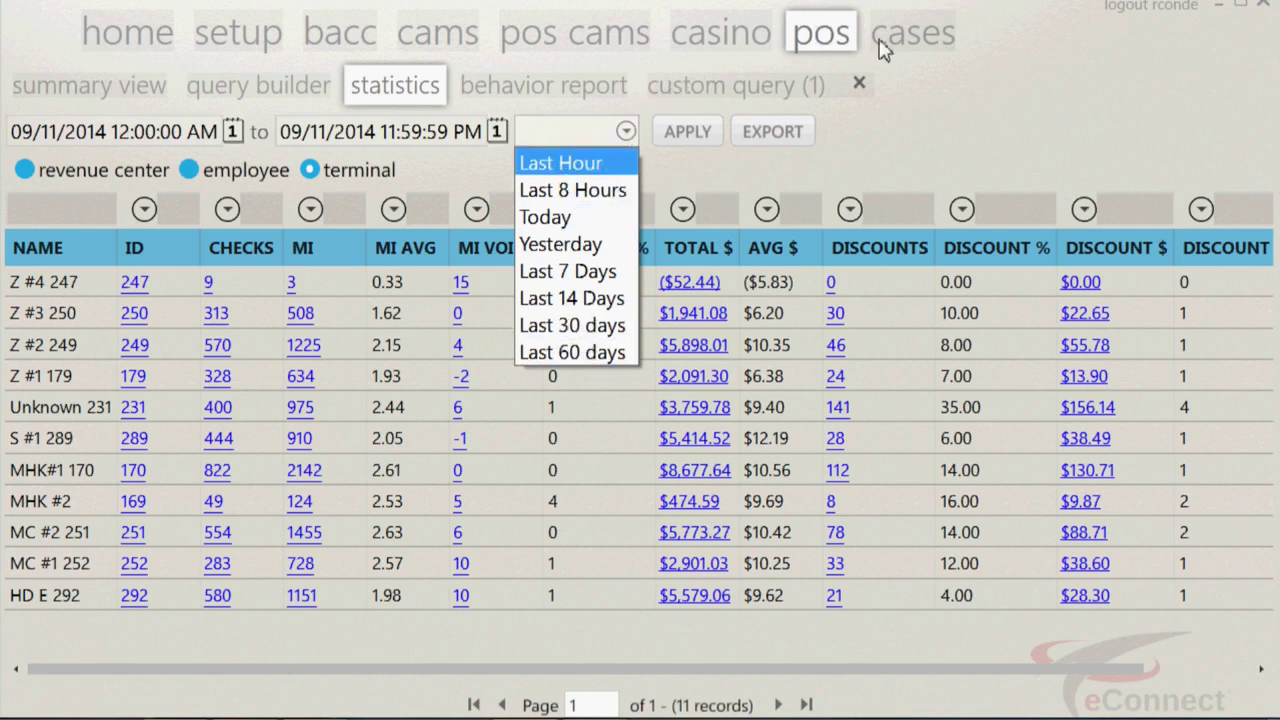
left_click(684, 134)
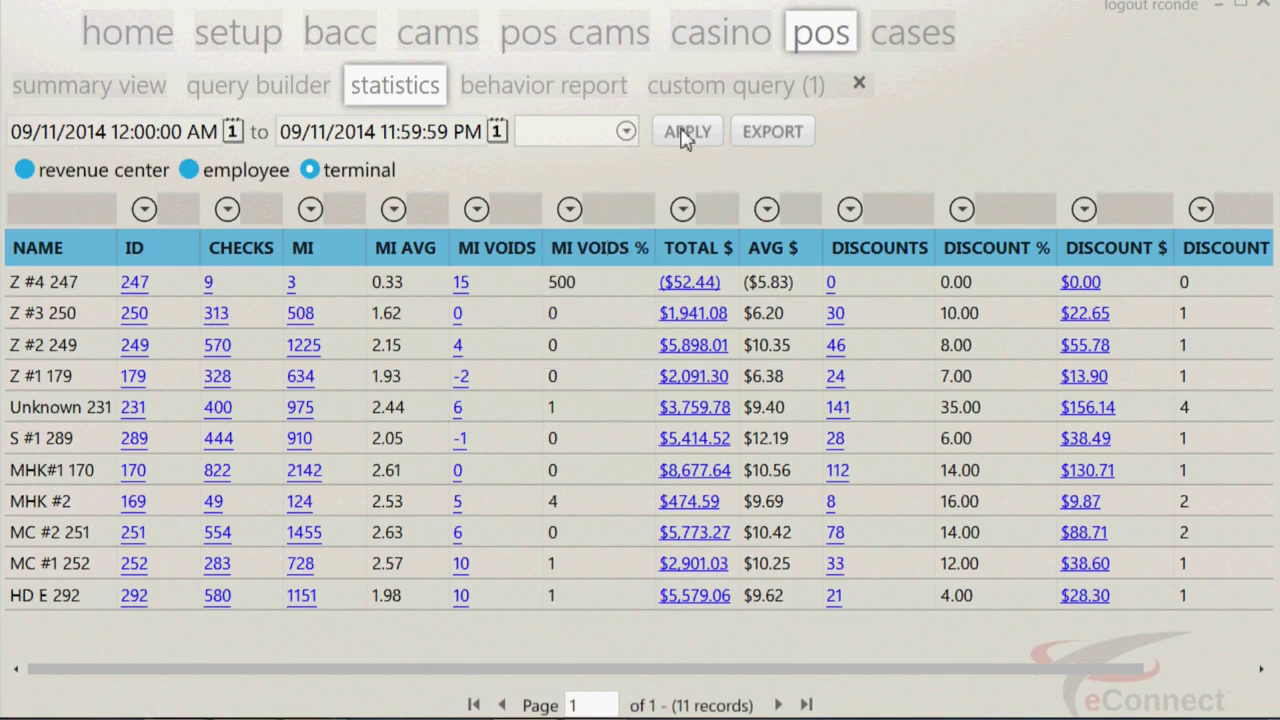
left_click(686, 140)
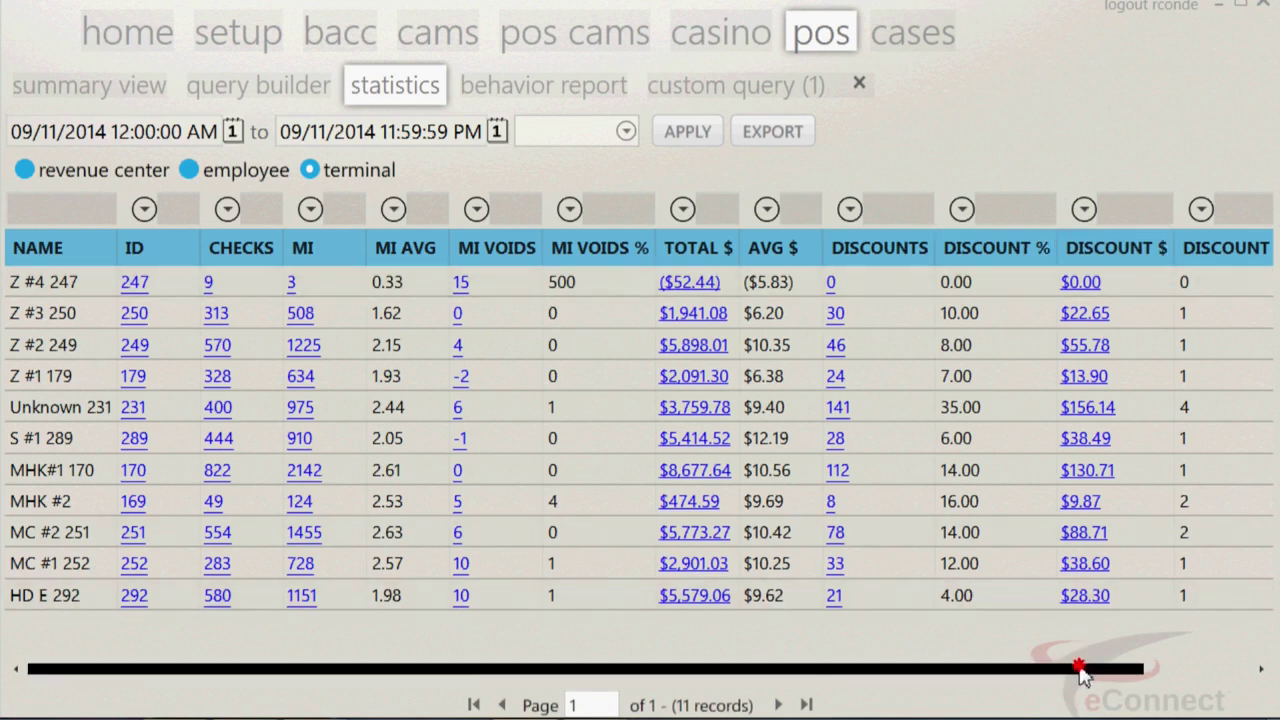
left_click(1244, 672)
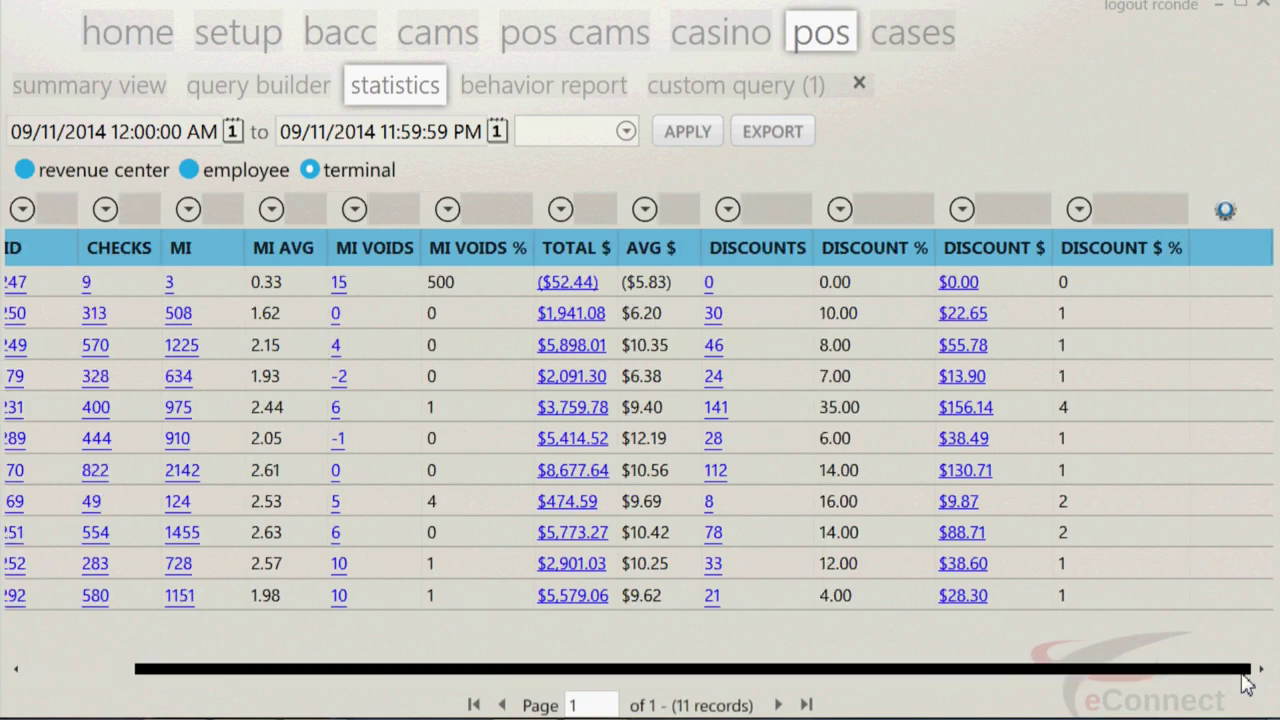
left_click(66, 674)
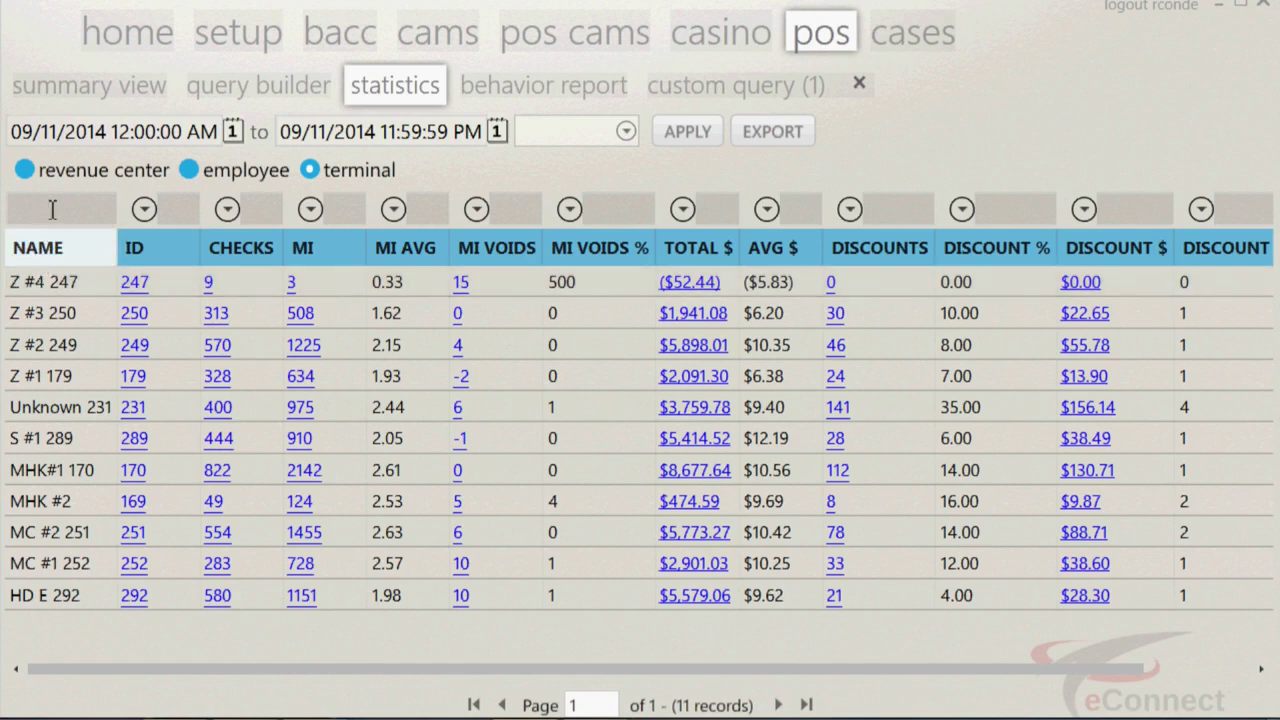
Step: Filter the DISCOUNTS column to values greater than 20
left_click(851, 213)
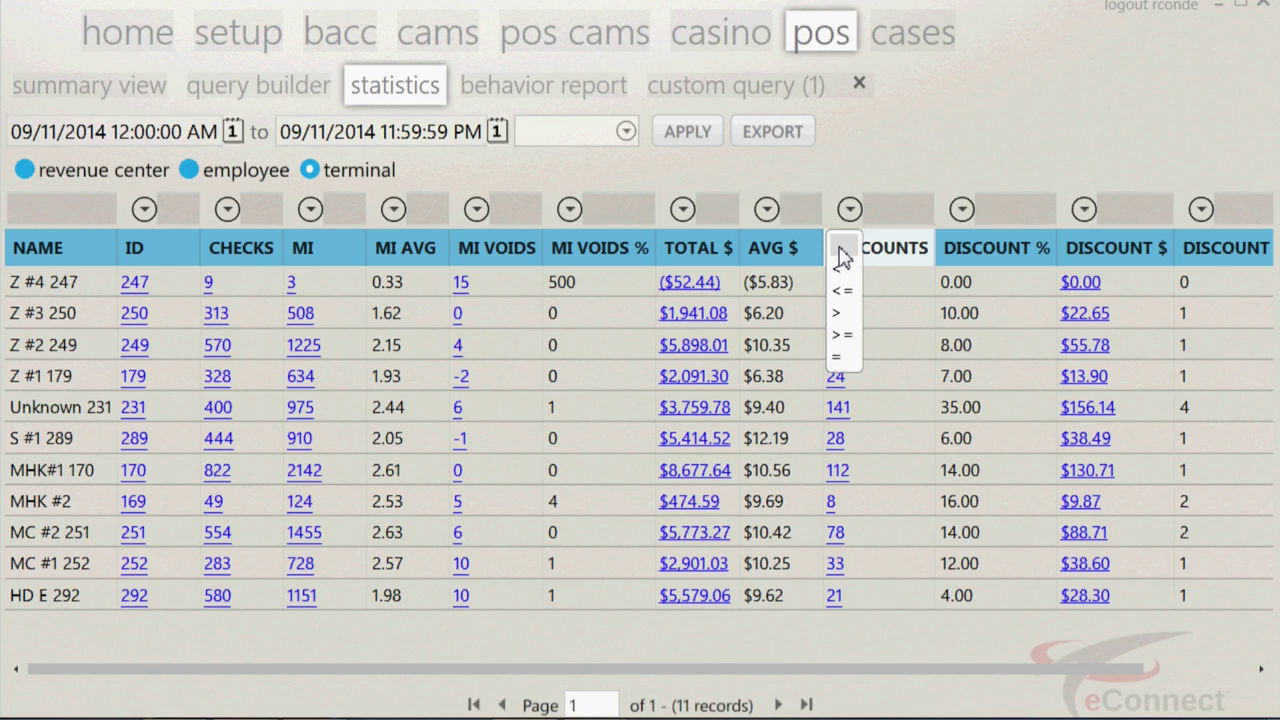
left_click(848, 315)
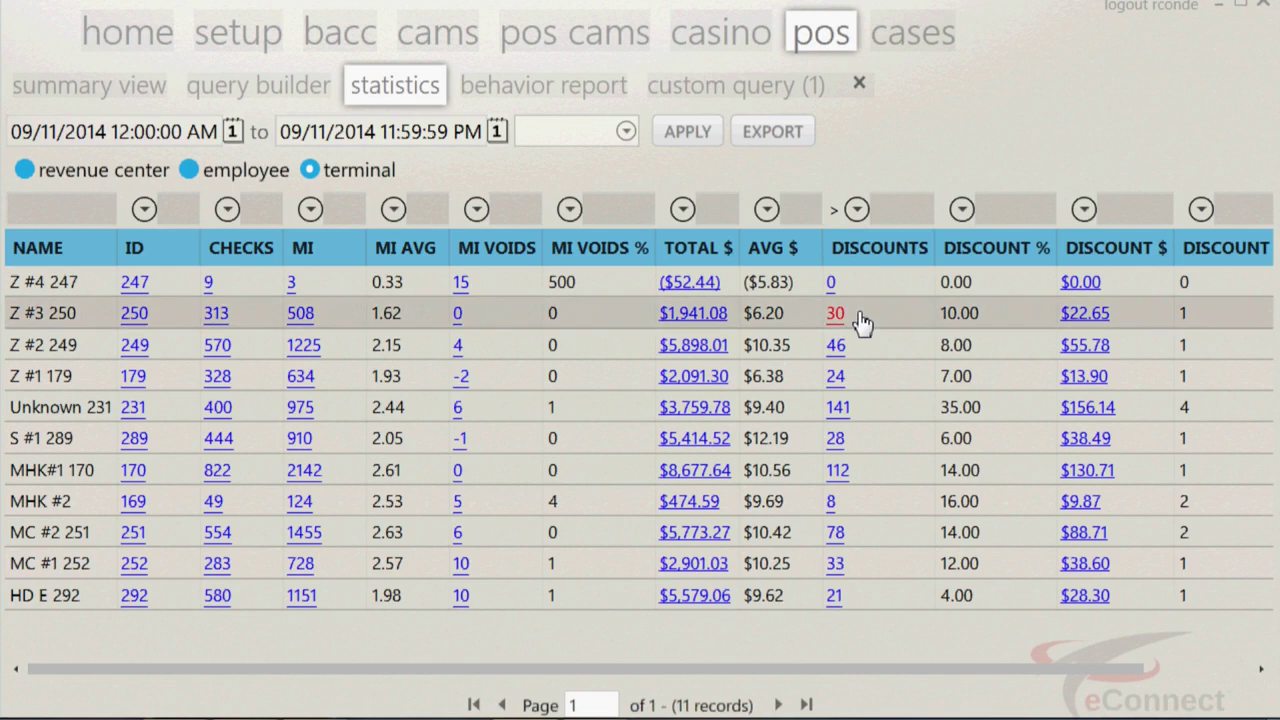
left_click(913, 216)
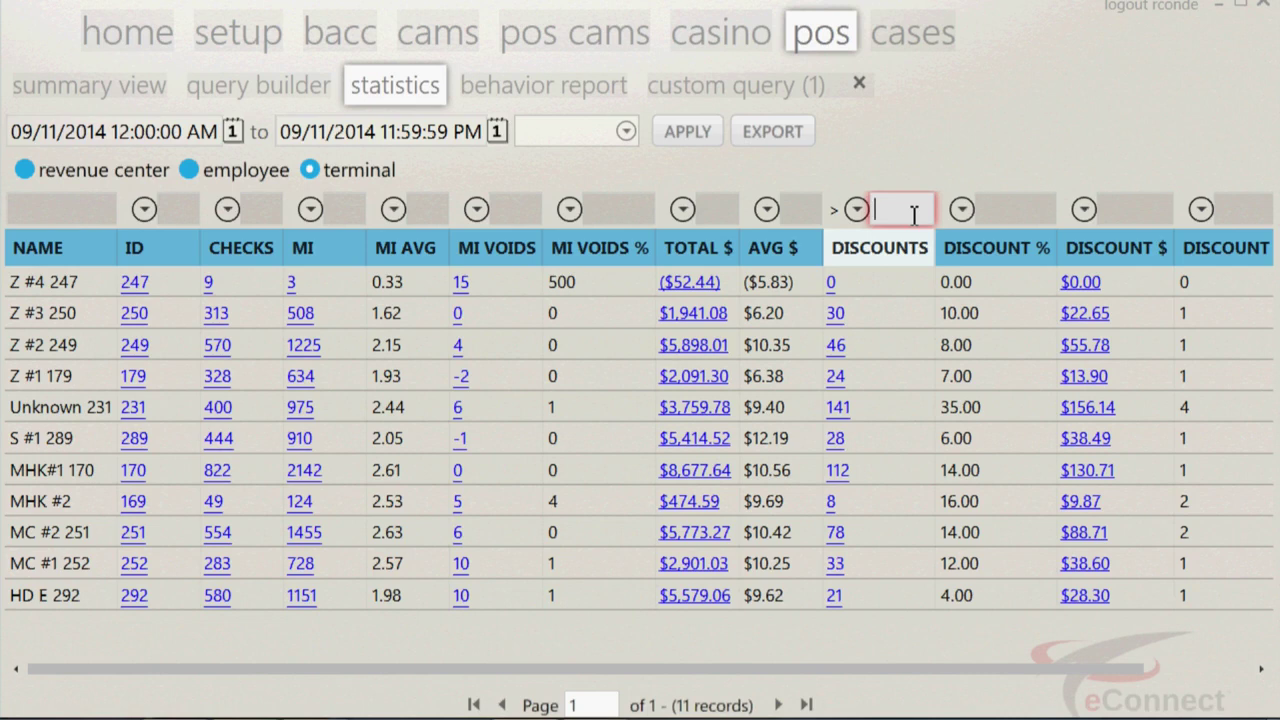
type("20")
key("Return")
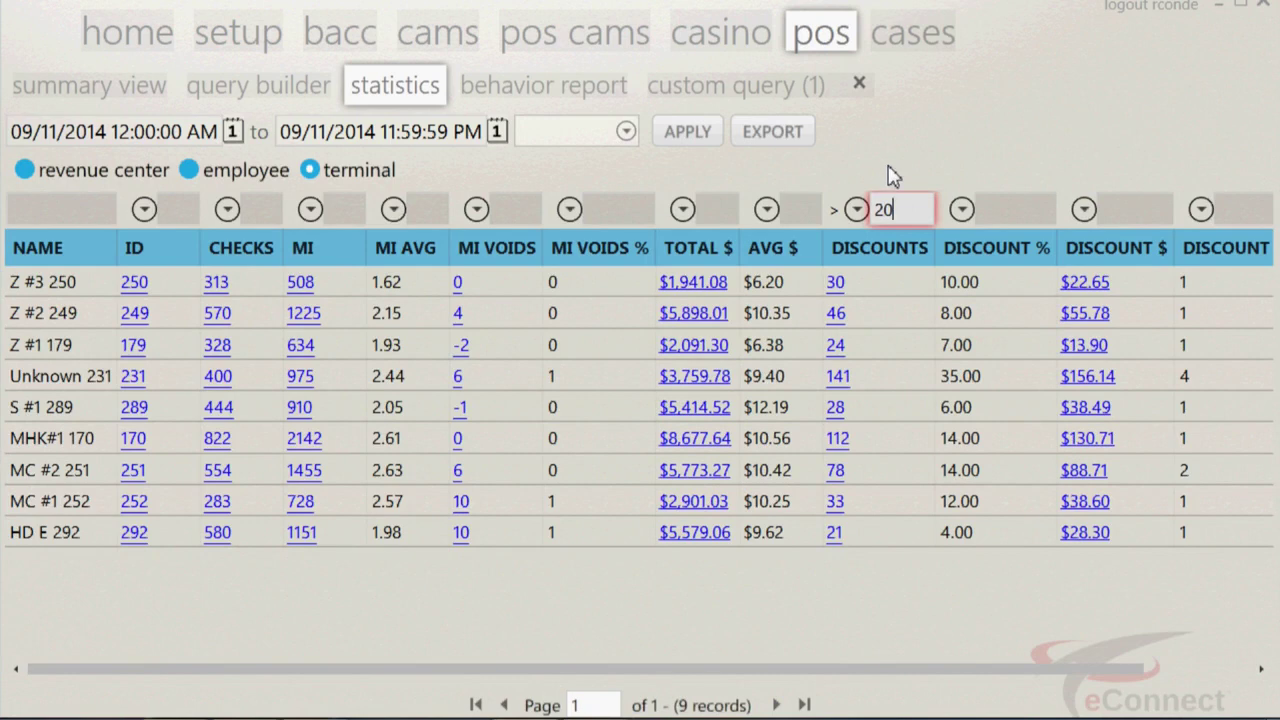
Step: List terminal Z #3 250's 30 discount transactions in a new query tab, then go back to statistics
left_click(927, 285)
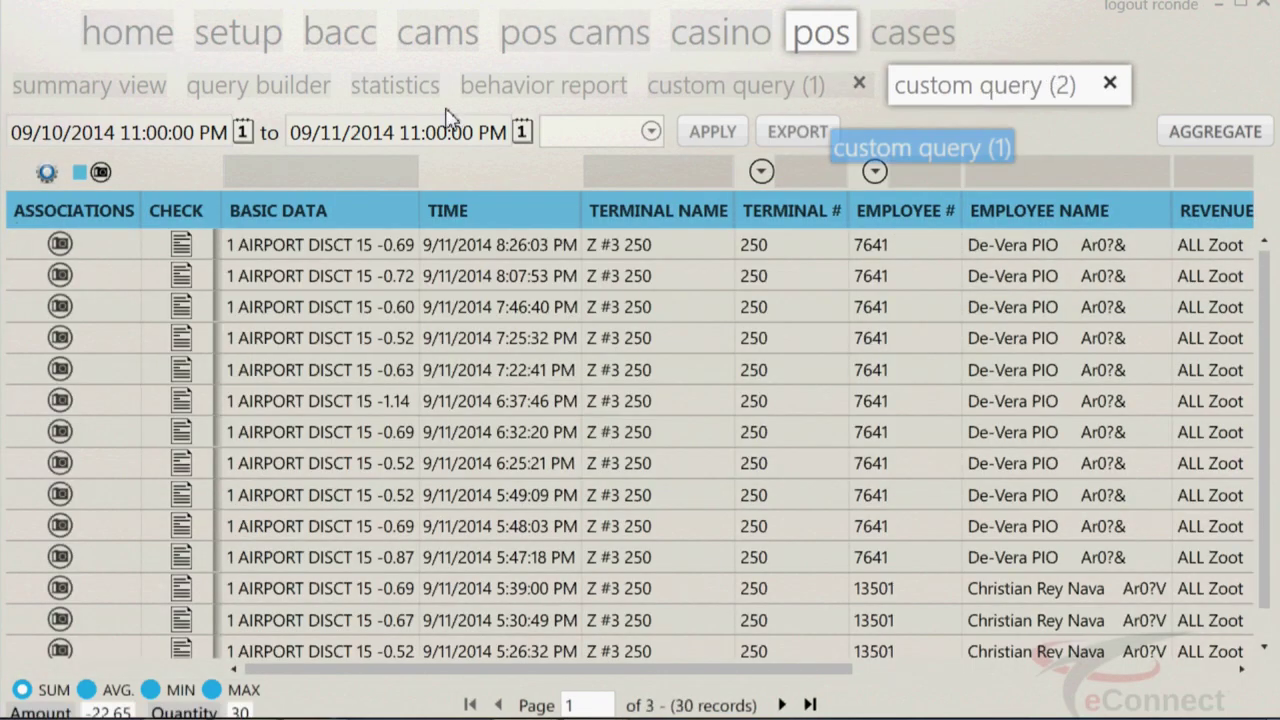
left_click(421, 86)
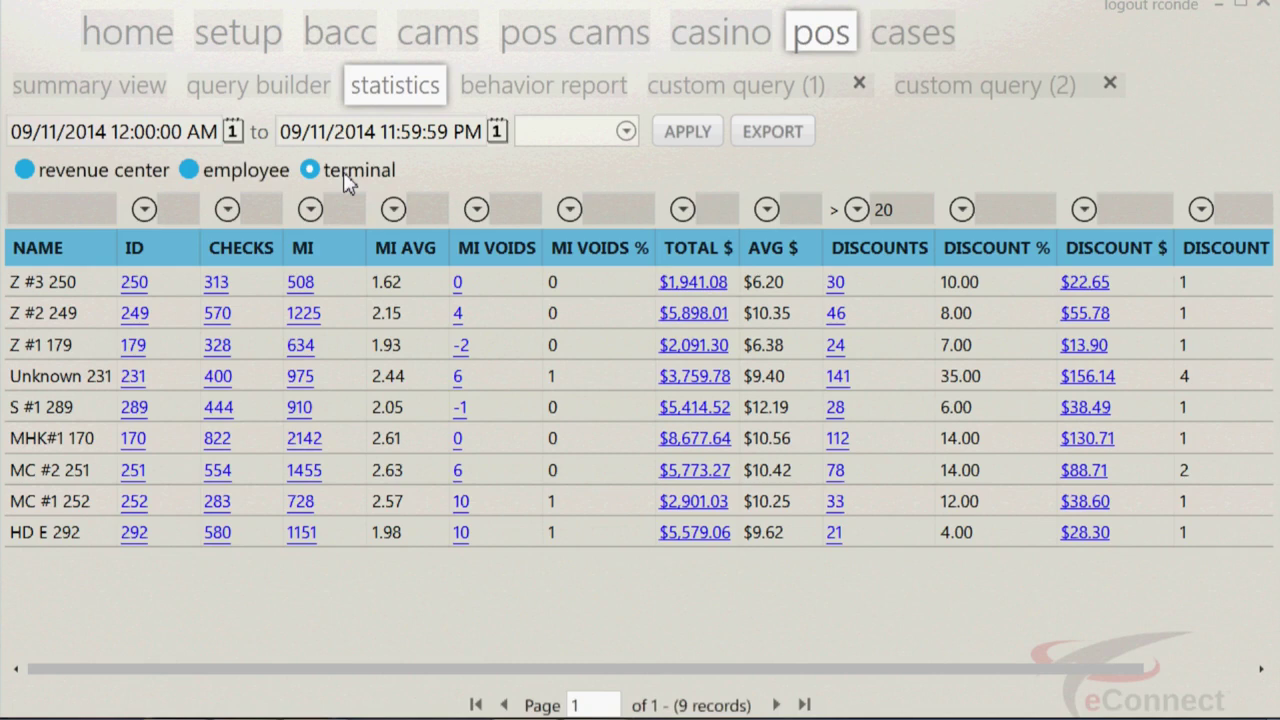
left_click(26, 170)
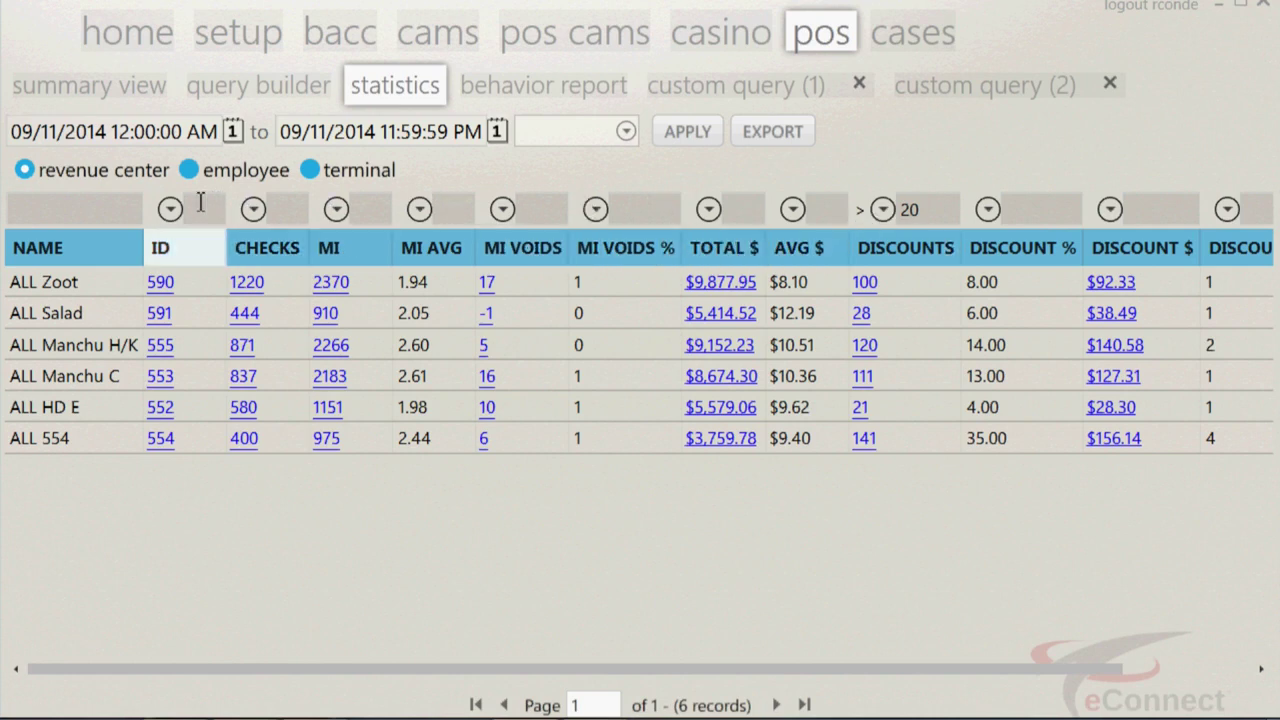
left_click(730, 376)
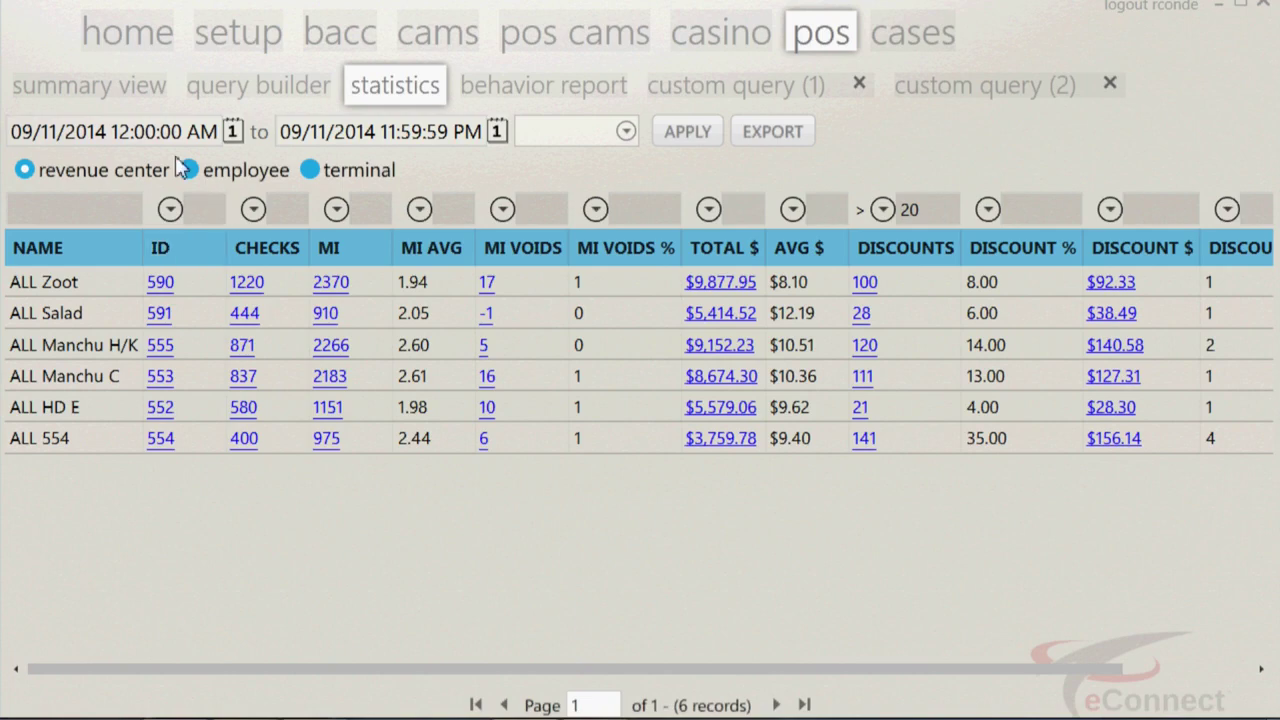
left_click(187, 171)
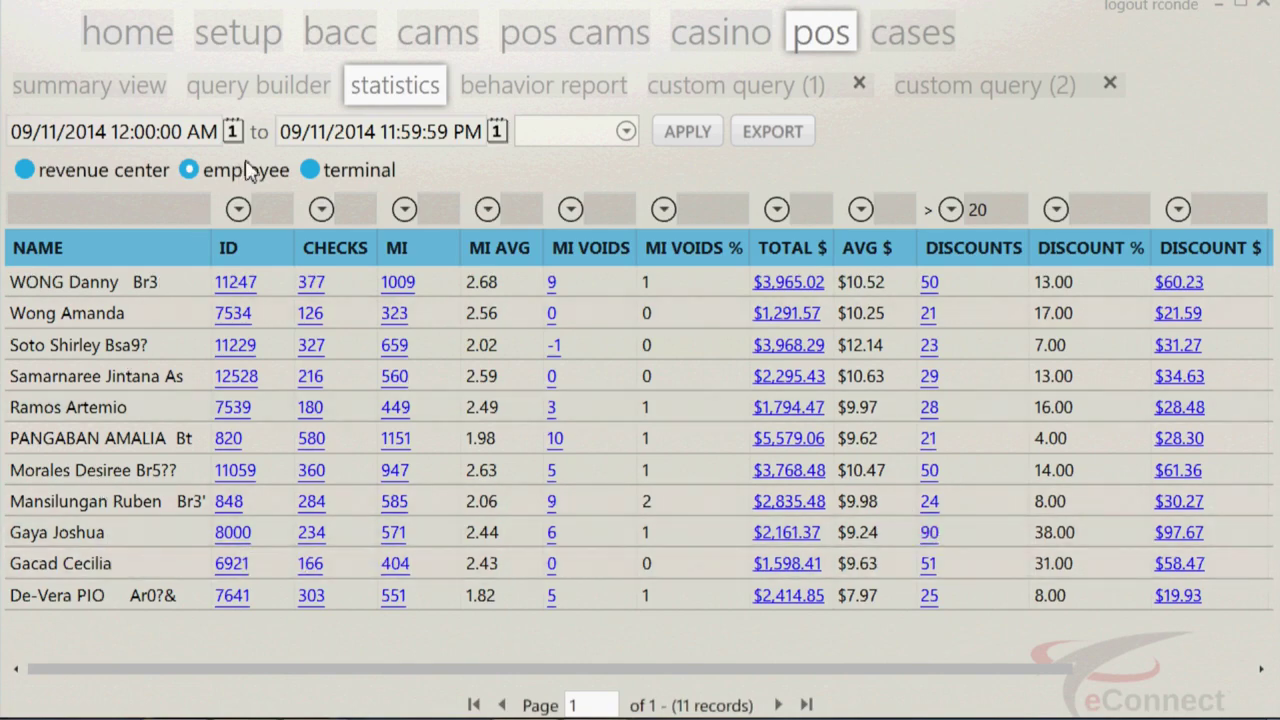
left_click(310, 170)
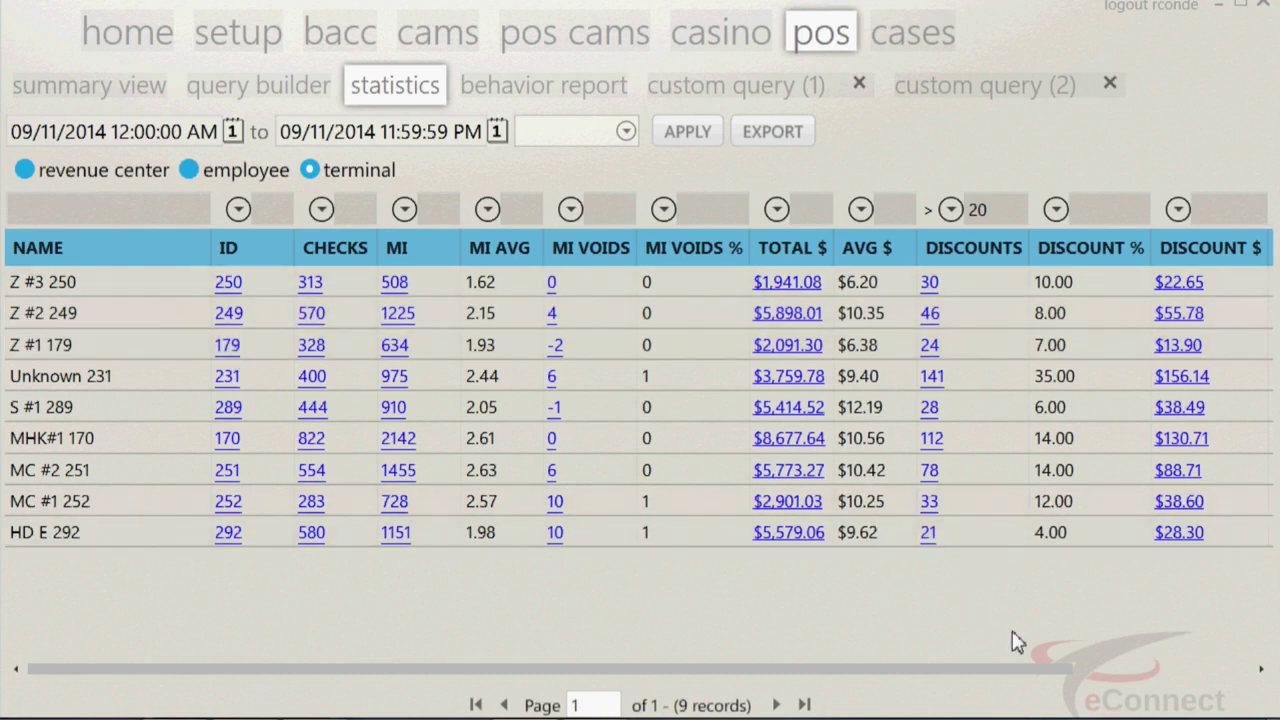
Step: Reset the statistics table columns to their defaults and open terminal Z #2 249's transaction journal
left_click(1232, 670)
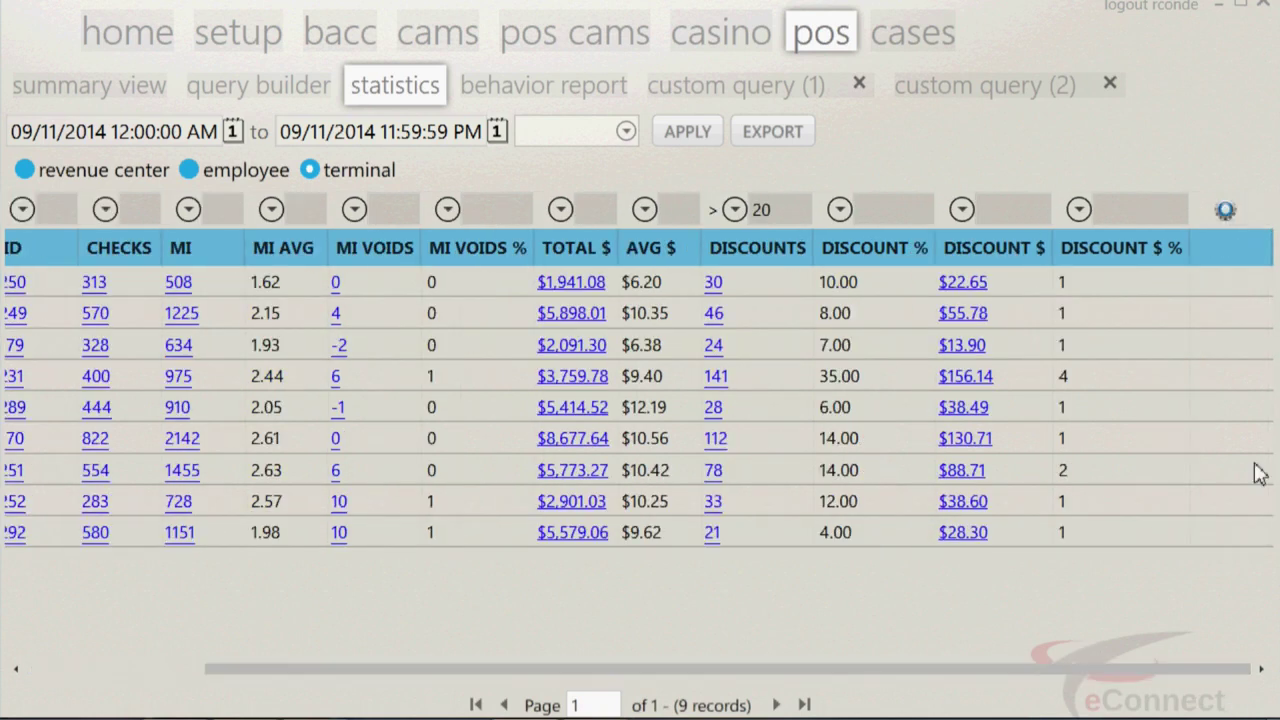
left_click(1226, 212)
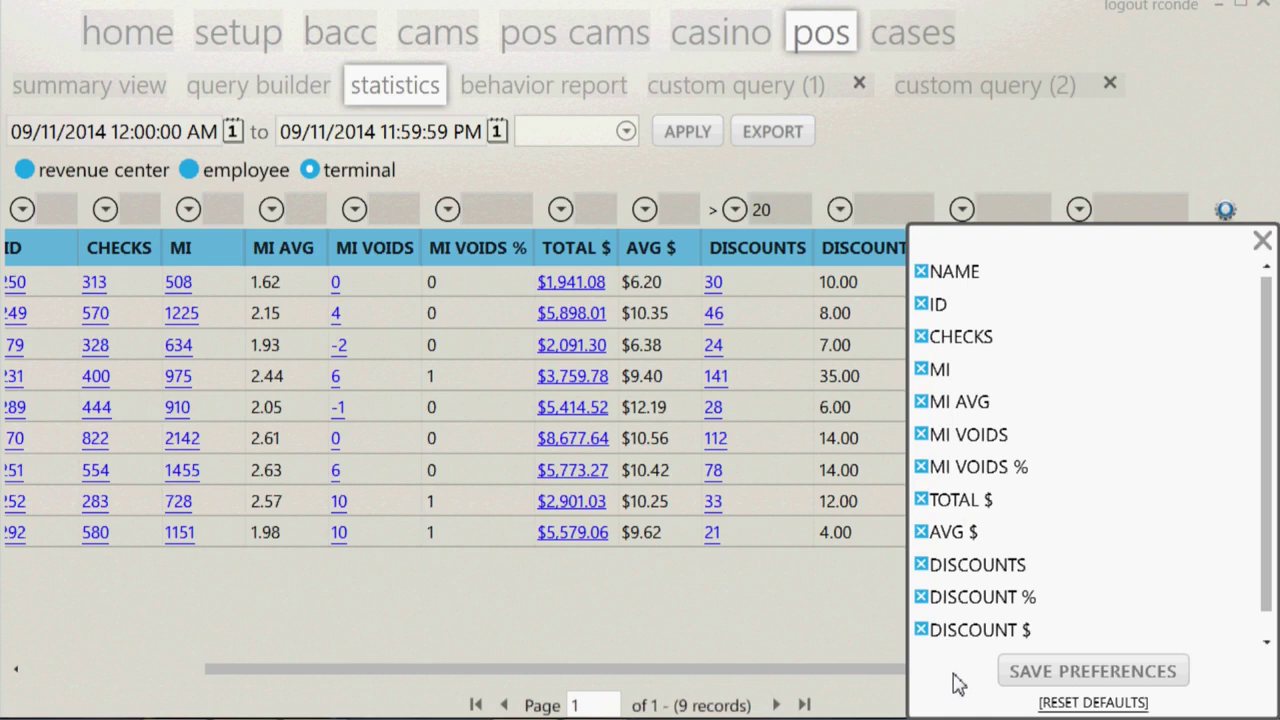
left_click(920, 632)
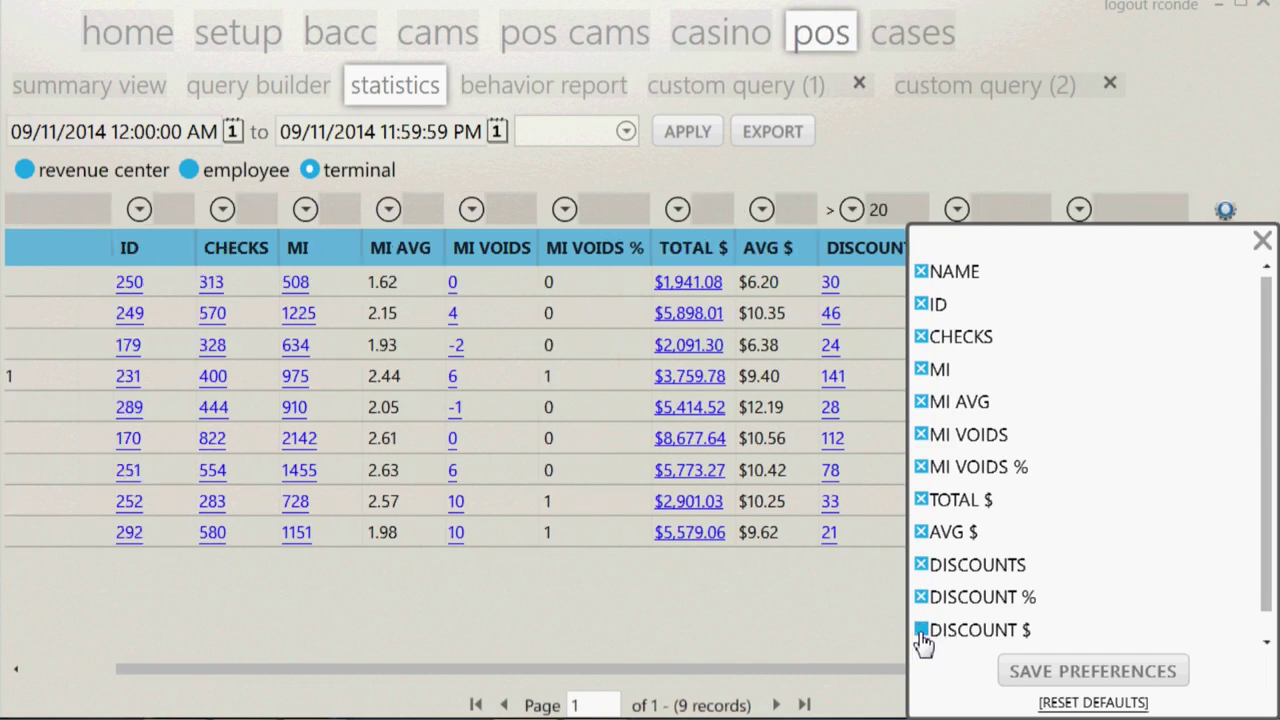
left_click(921, 632)
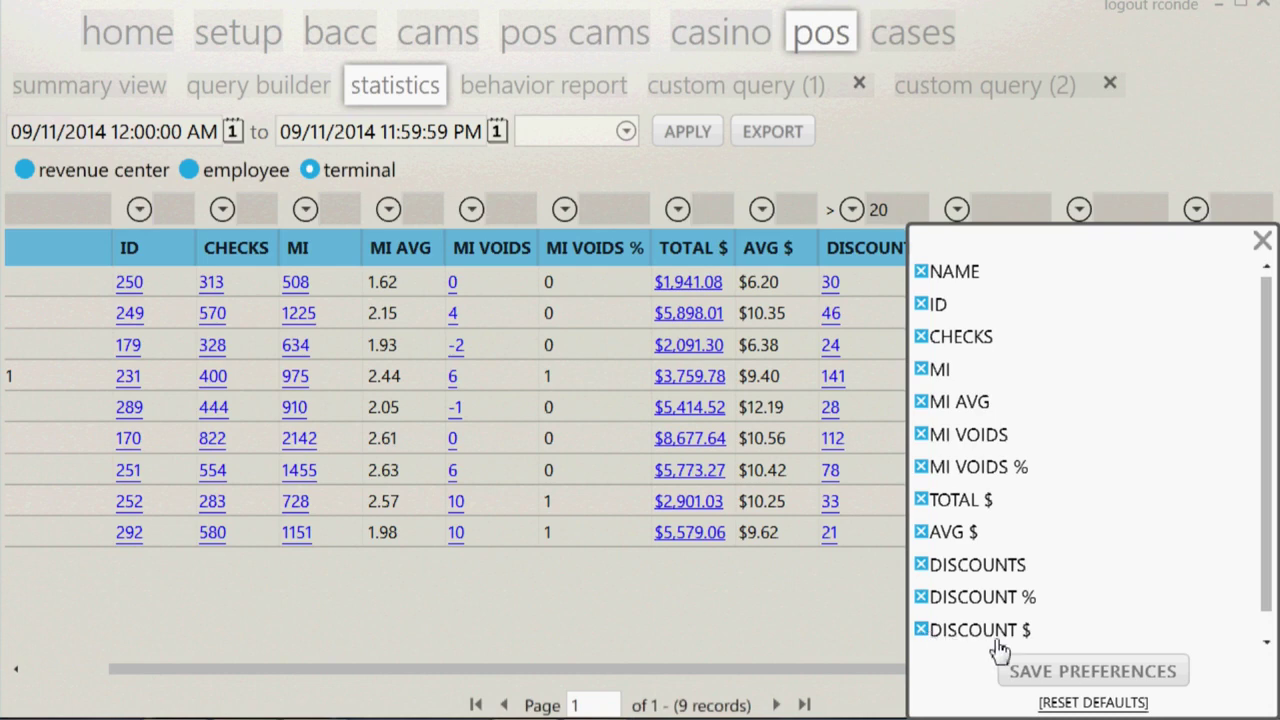
left_click(1063, 704)
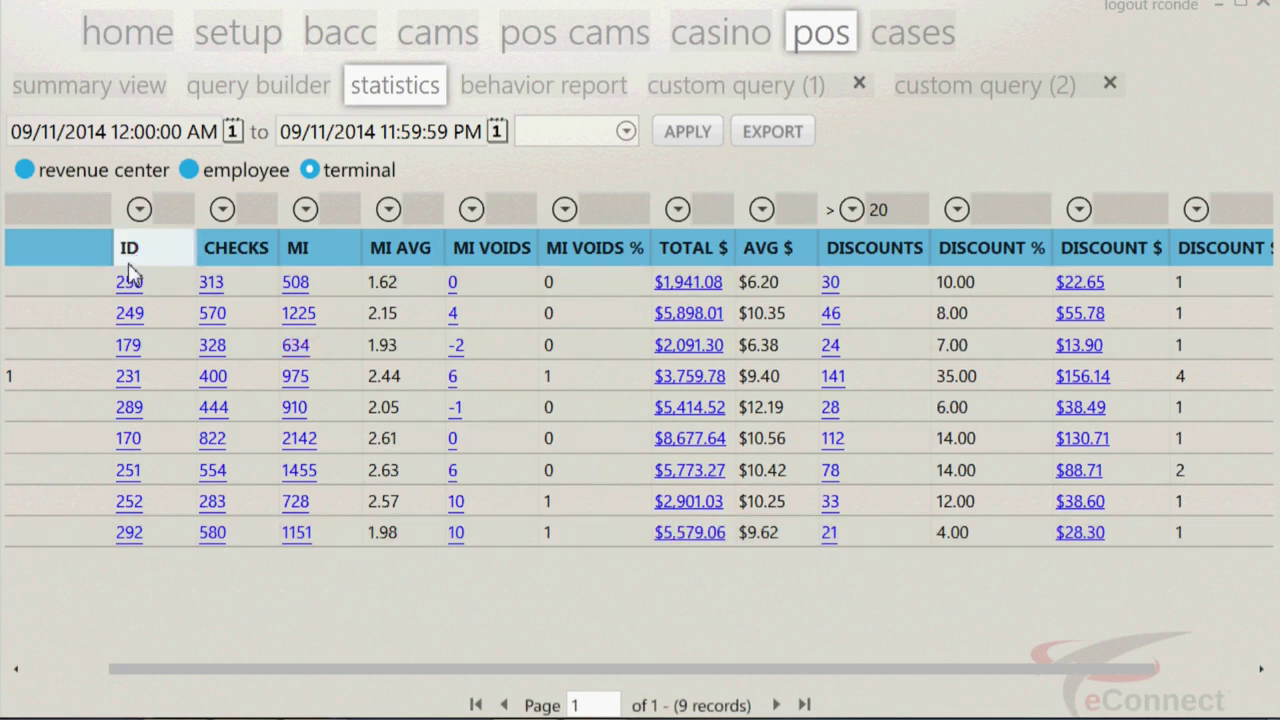
left_click(129, 315)
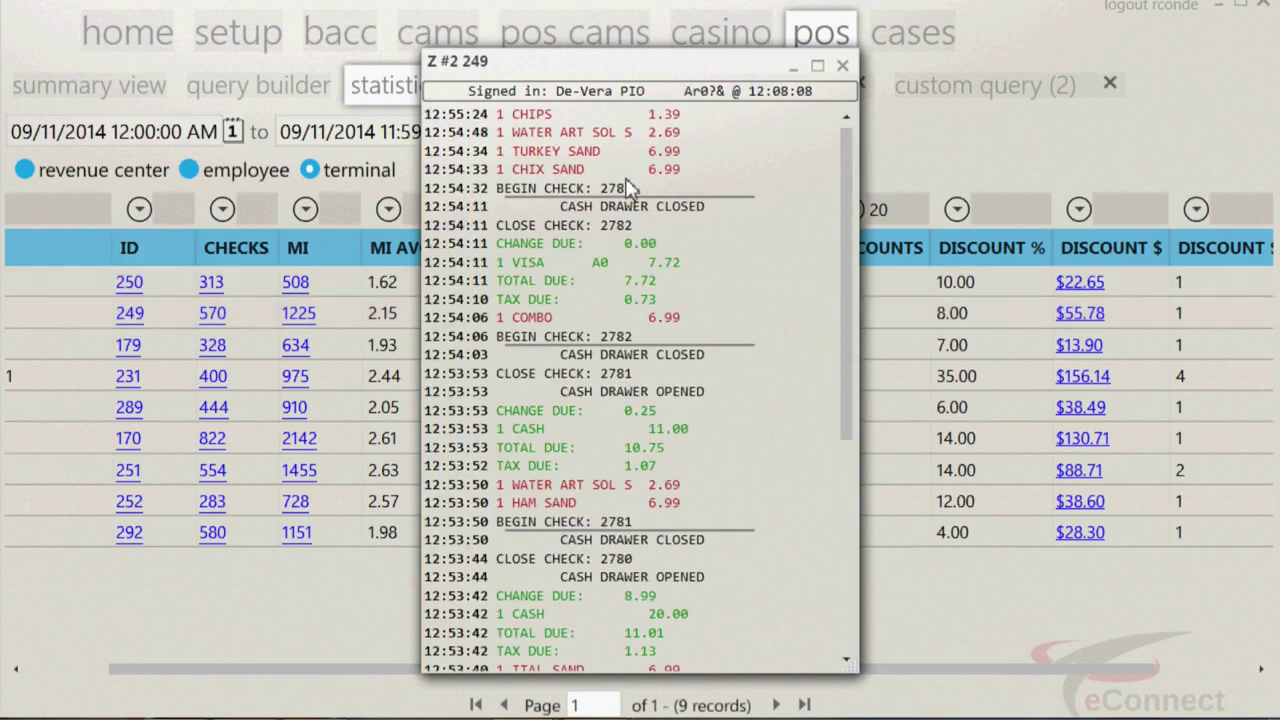
Step: Scroll through the Z #2 249 journal, then switch to the cases section's 58-record incidents list
scroll(790, 175, "down", 7)
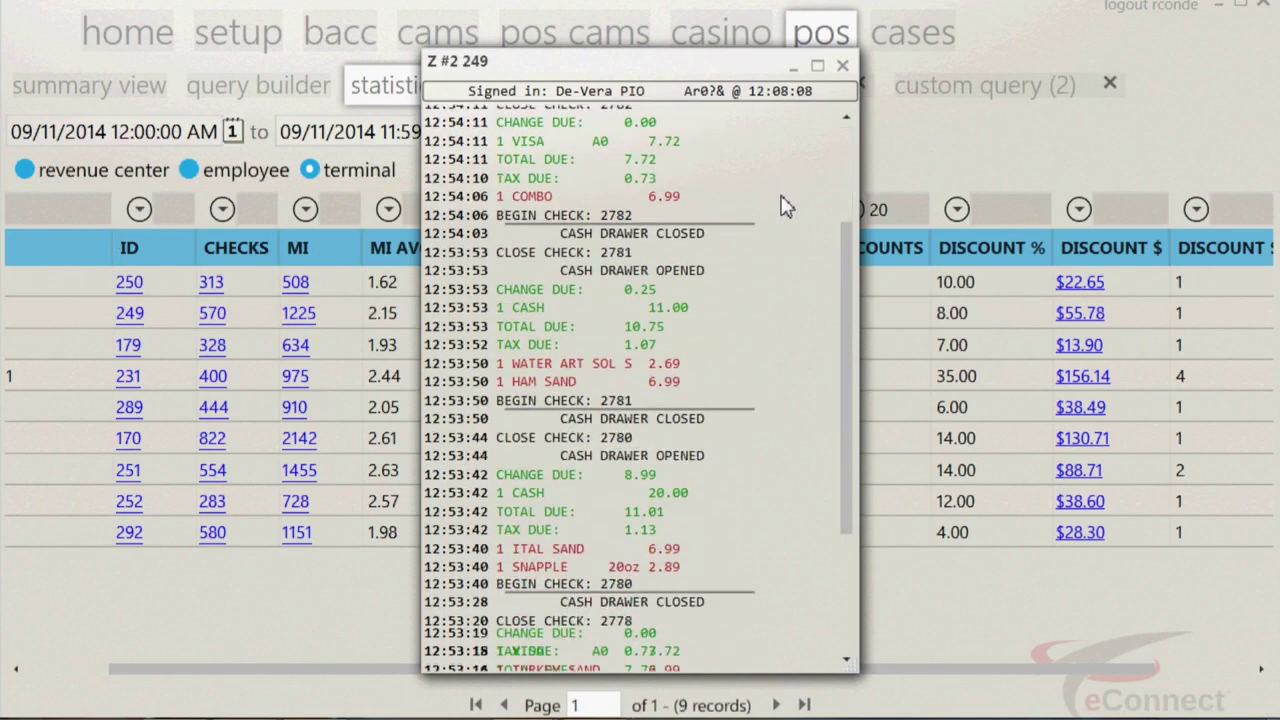
scroll(780, 206, "up", 7)
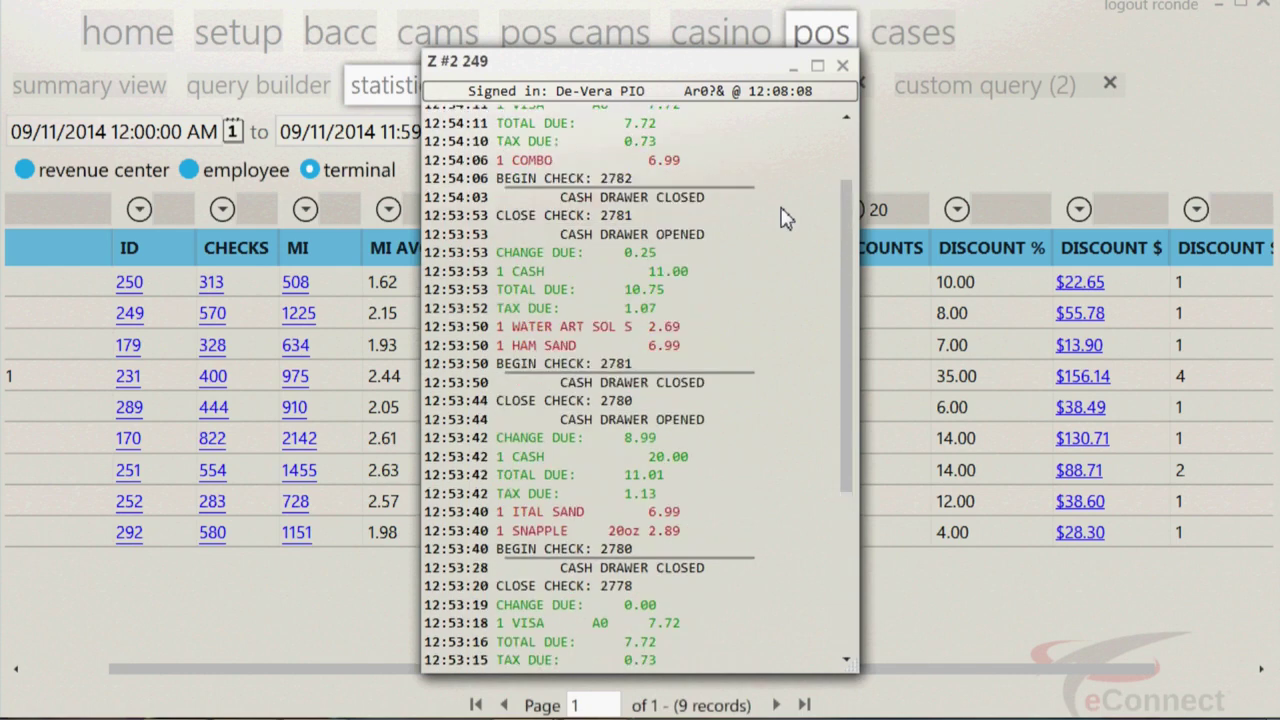
left_click(893, 50)
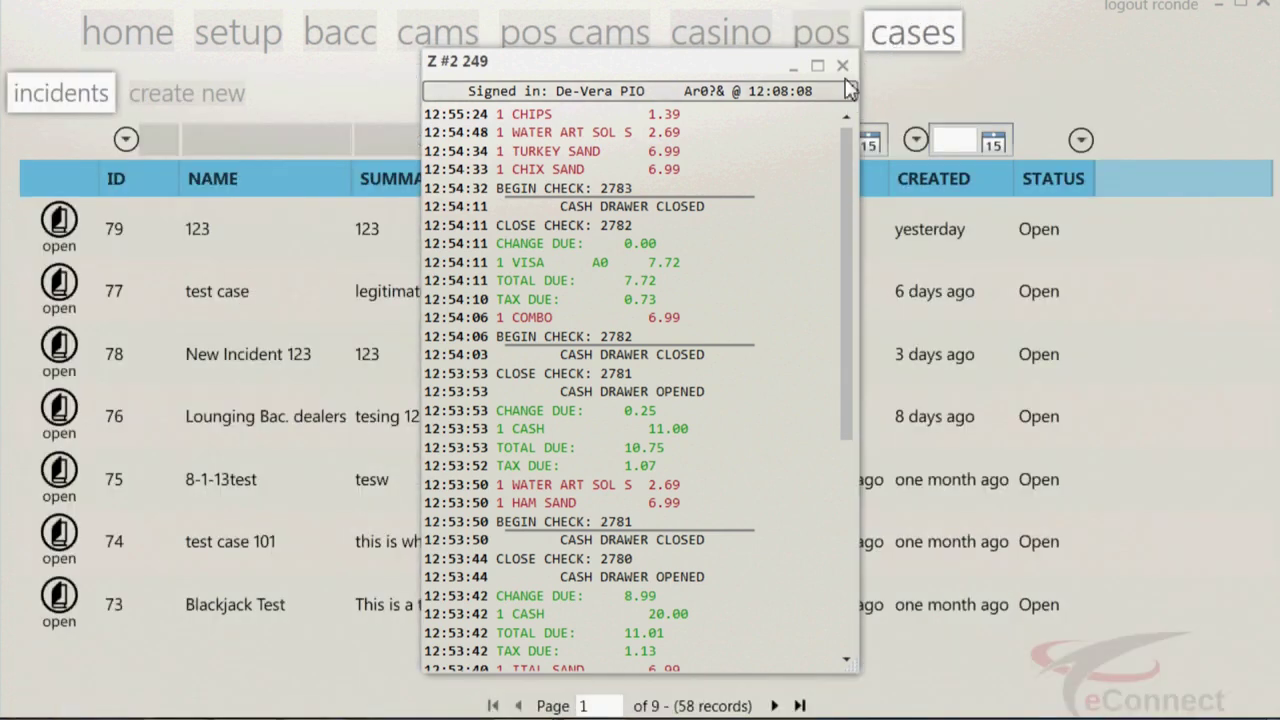
Step: Close the Z #2 249 journal, open case #73 Blackjack Test, and return to the incidents list
left_click(843, 65)
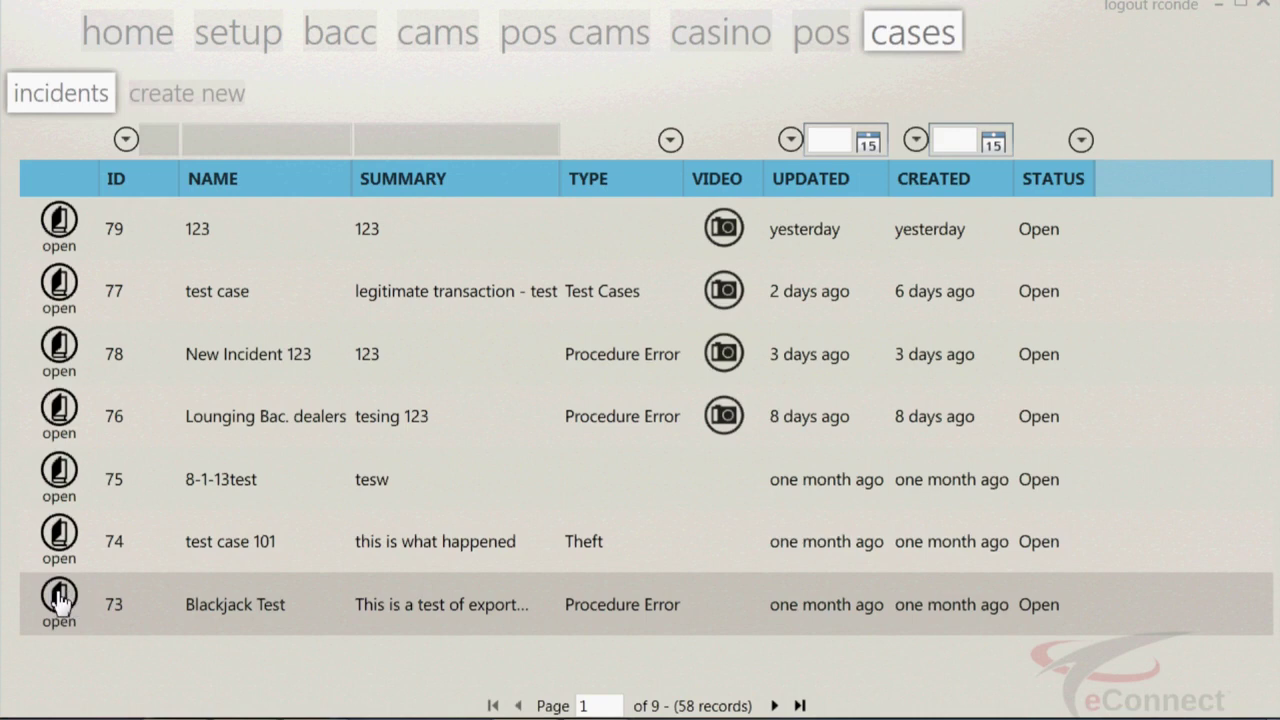
left_click(60, 600)
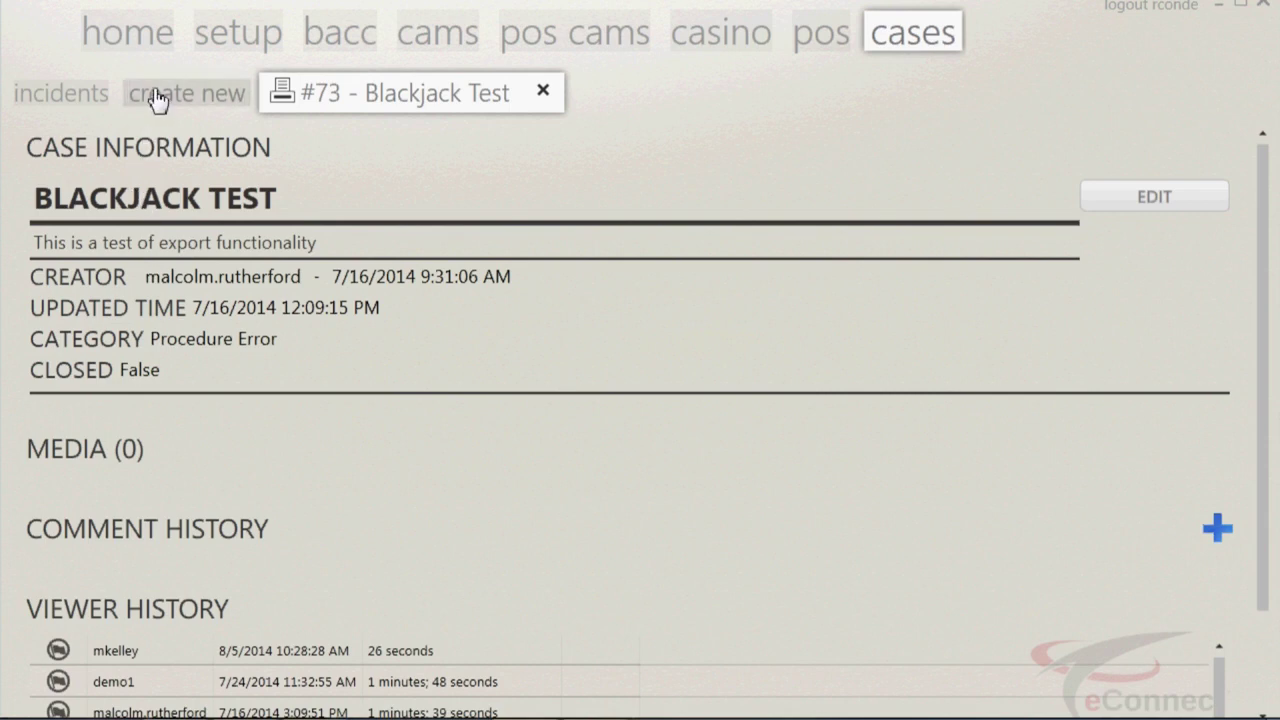
left_click(56, 95)
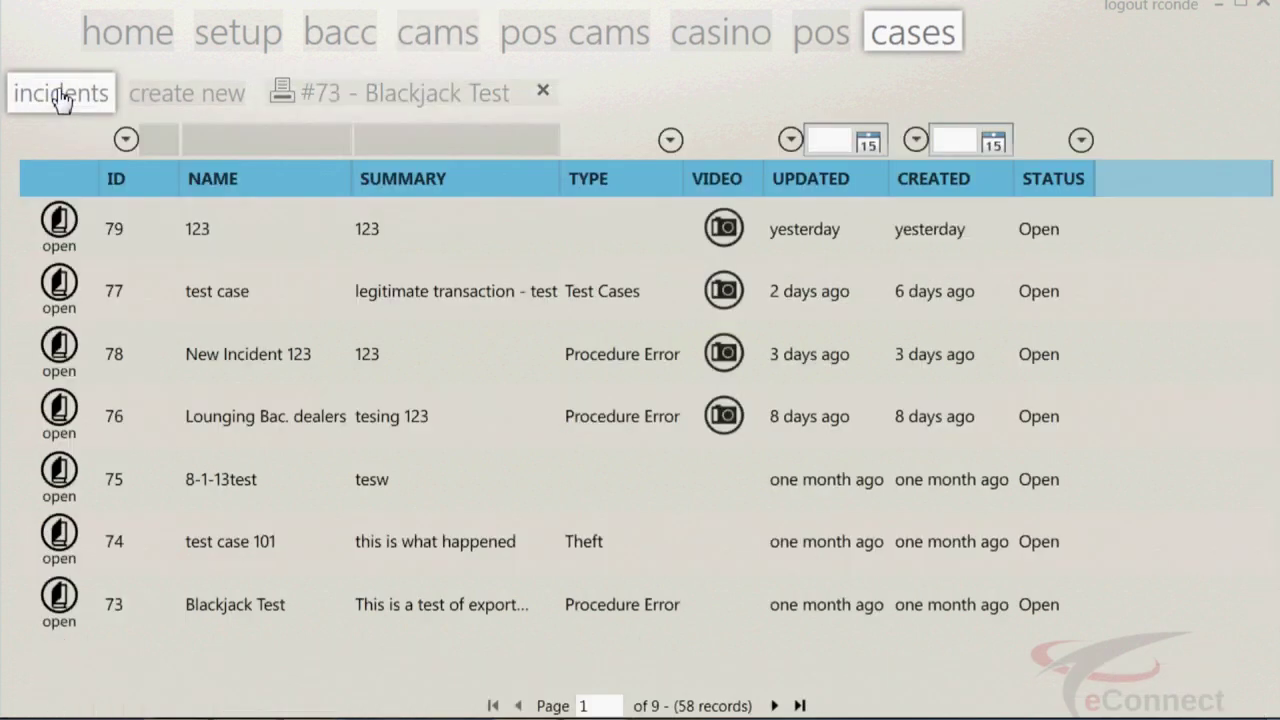
Step: Open case #76 Lounging Bac. dealers and cancel out of its edit mode
left_click(68, 416)
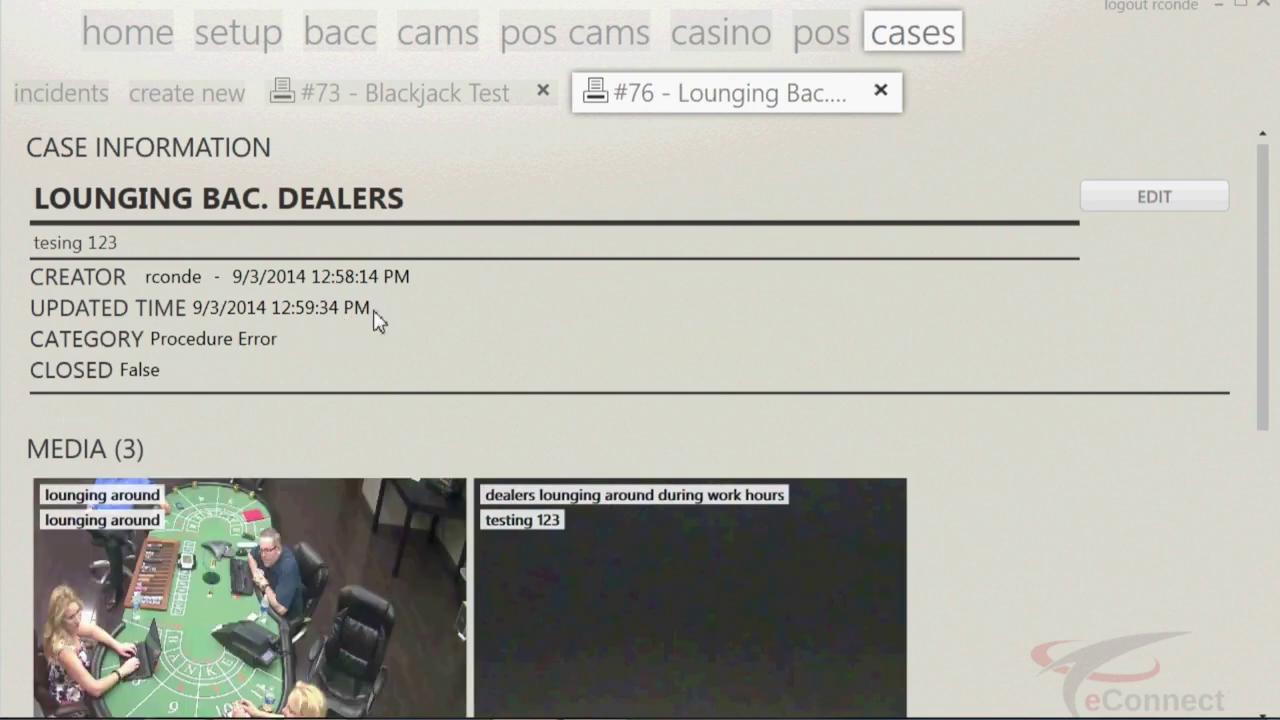
left_click(1147, 200)
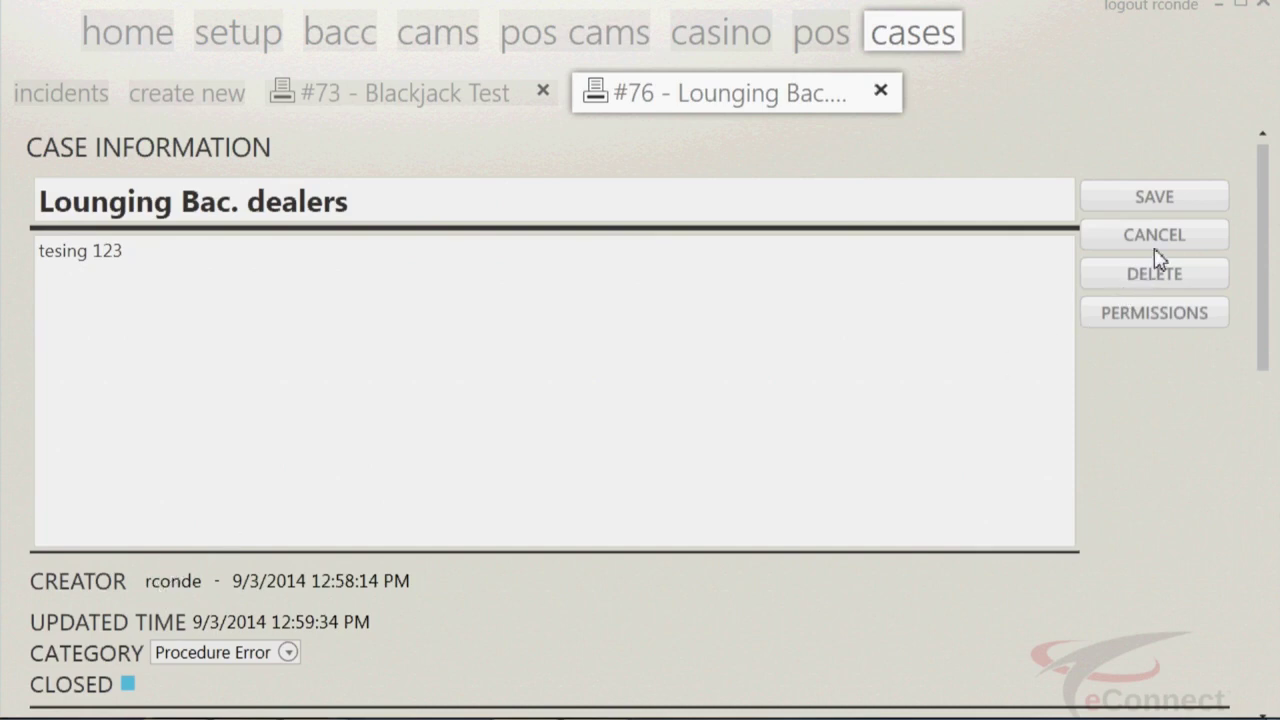
left_click(1163, 224)
Step: Scroll to the case's MEDIA section and preview each of its three attached clips
mouse_move(319, 498)
scroll(319, 498, "down", 3)
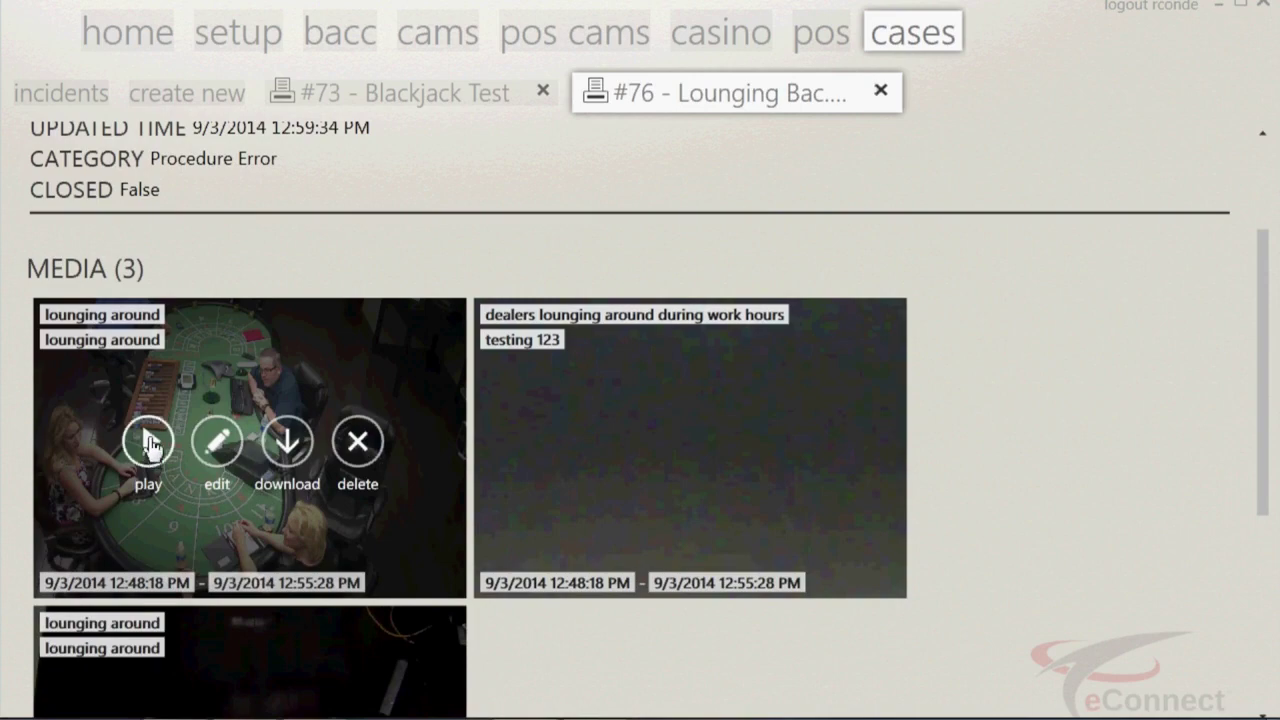
scroll(200, 360, "down", 4)
scroll(200, 352, "up", 3)
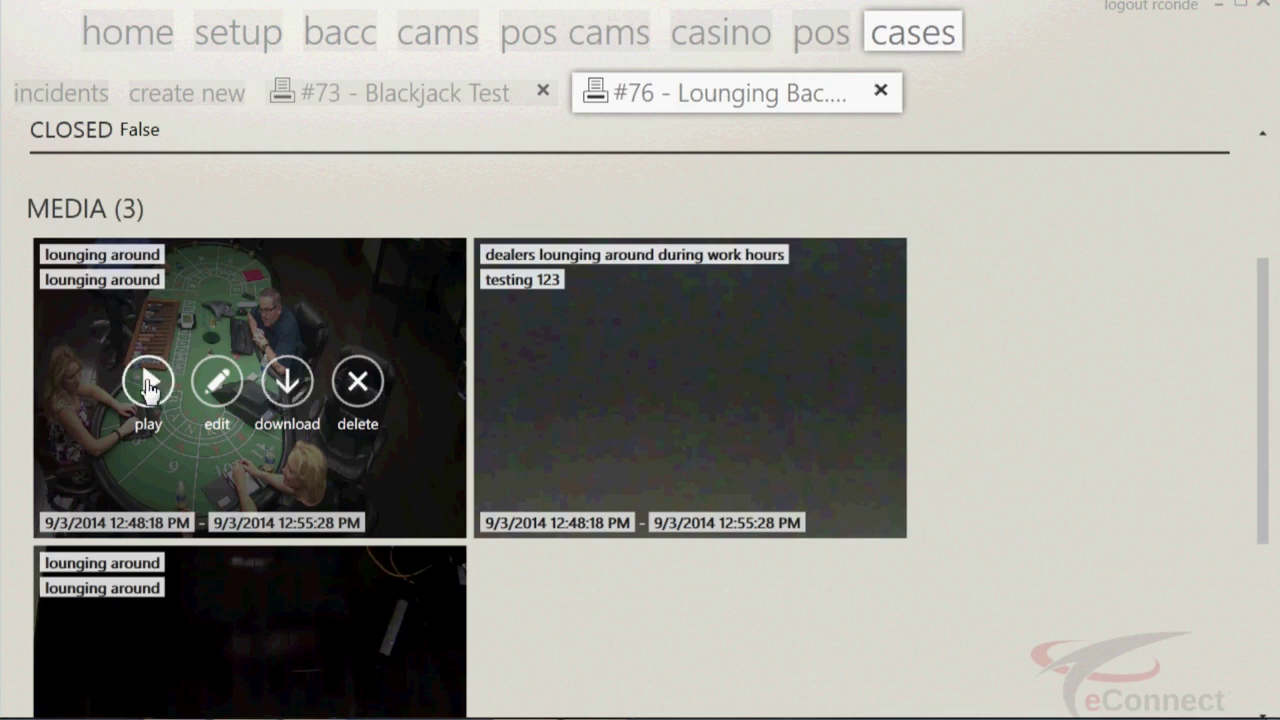
mouse_move(495, 383)
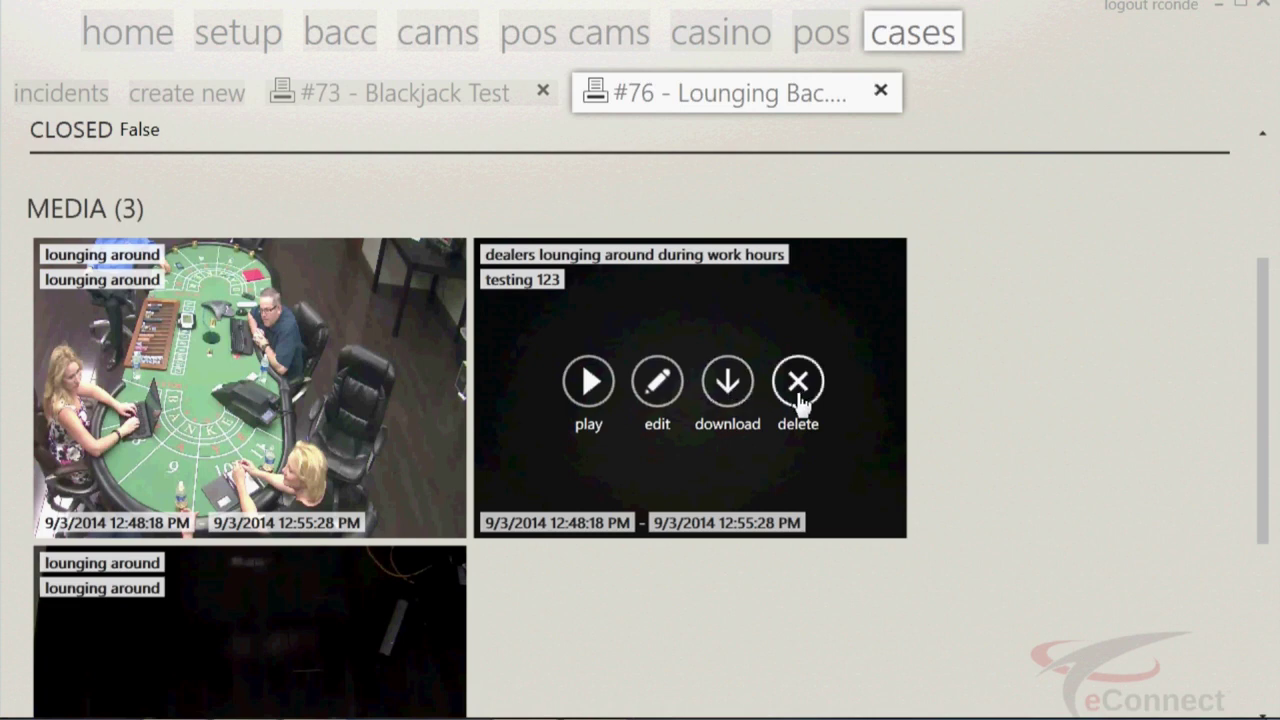
mouse_move(403, 415)
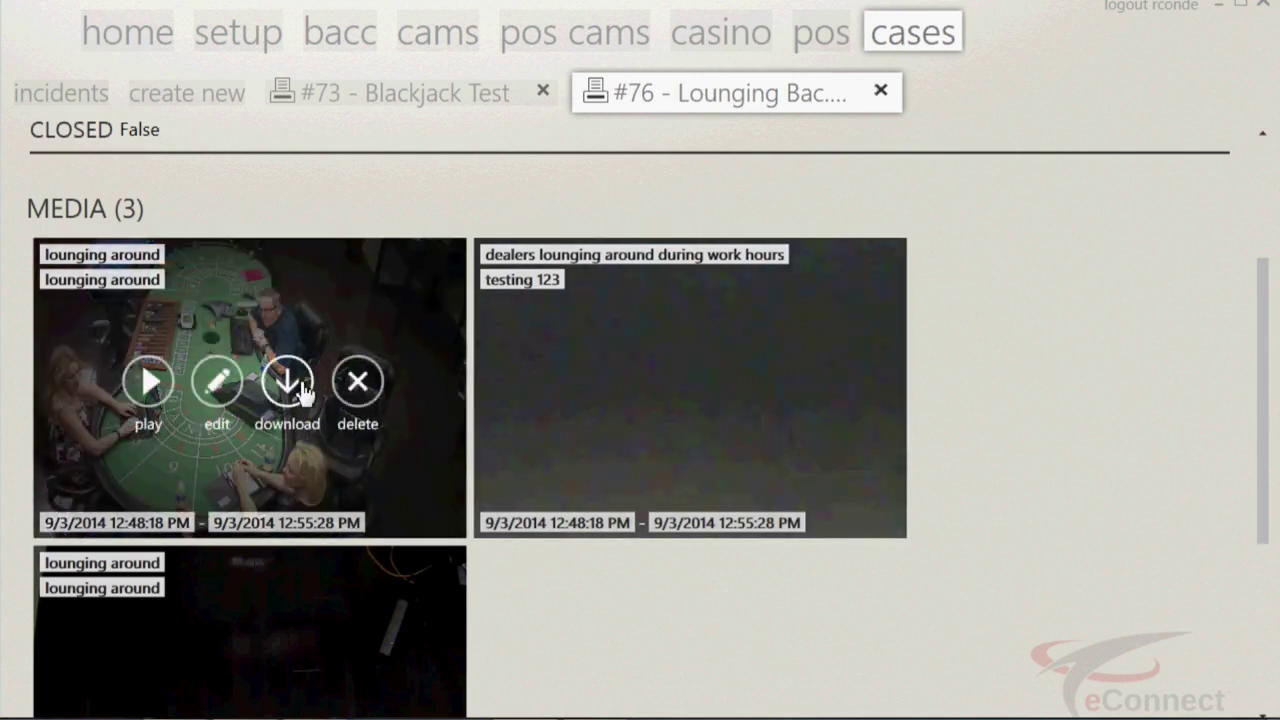
mouse_move(733, 398)
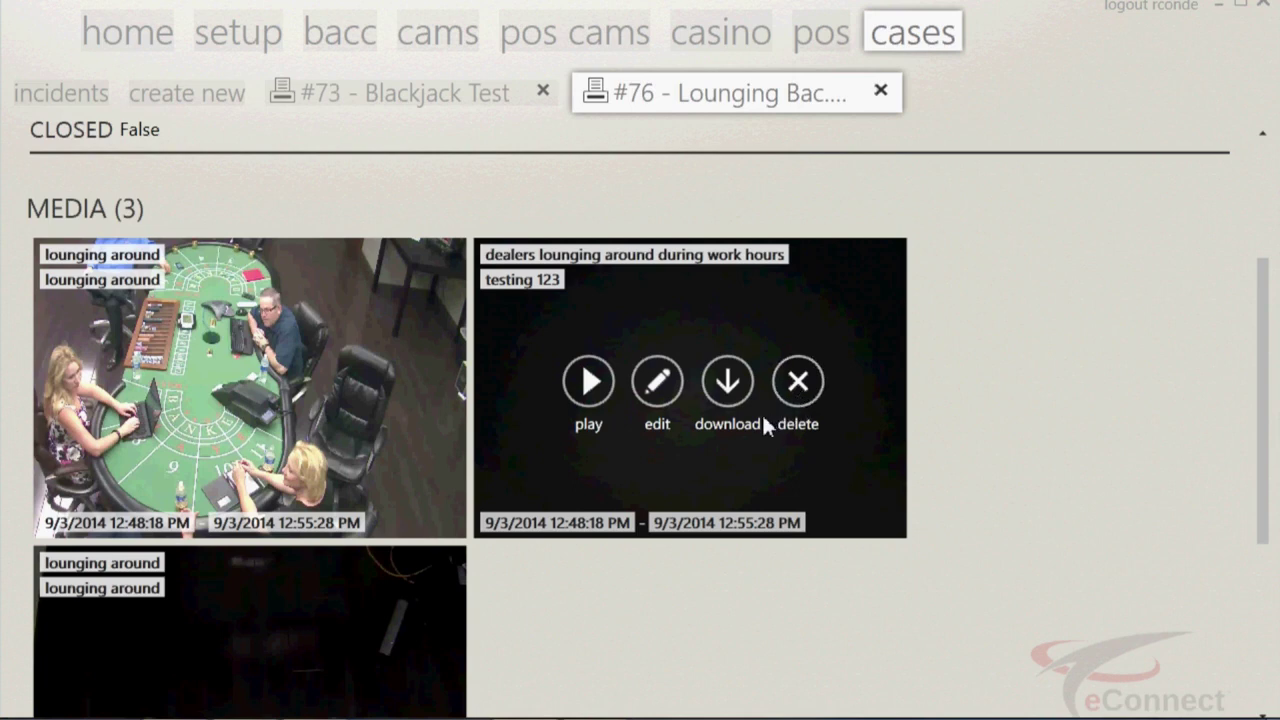
mouse_move(306, 410)
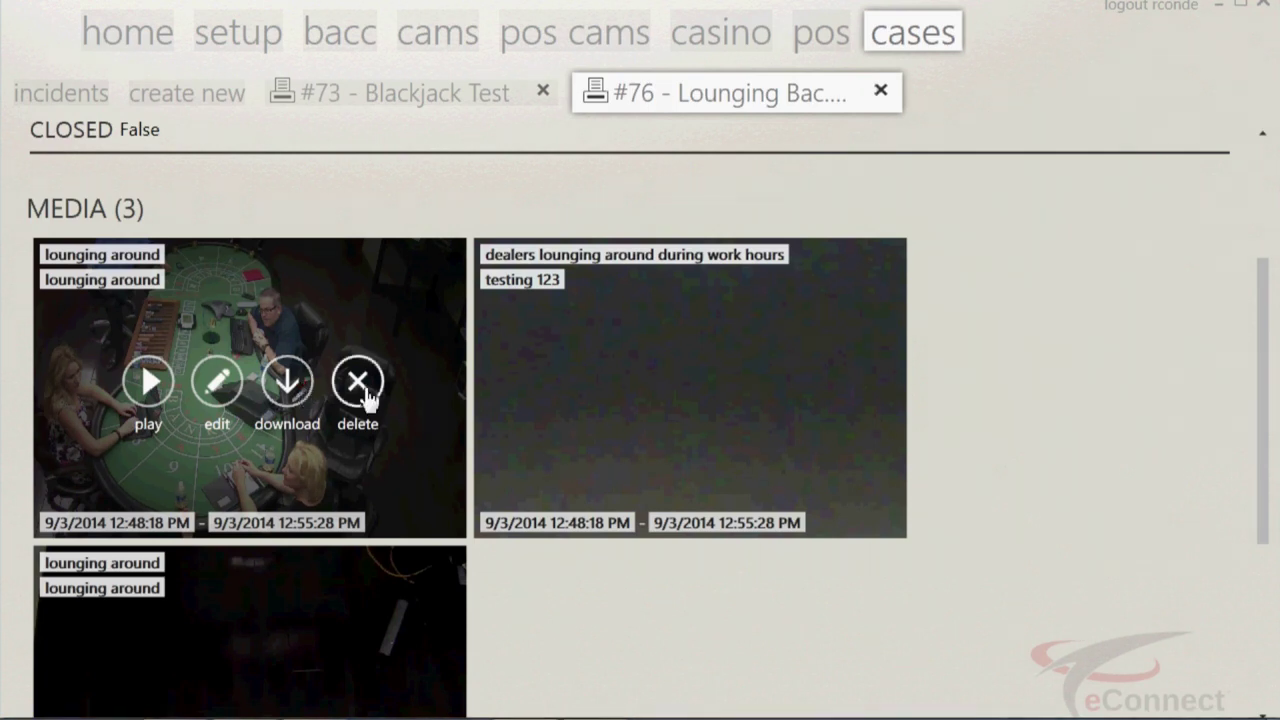
Step: Go to the cams page and add the Conference Room group's five cameras to the view
left_click(466, 50)
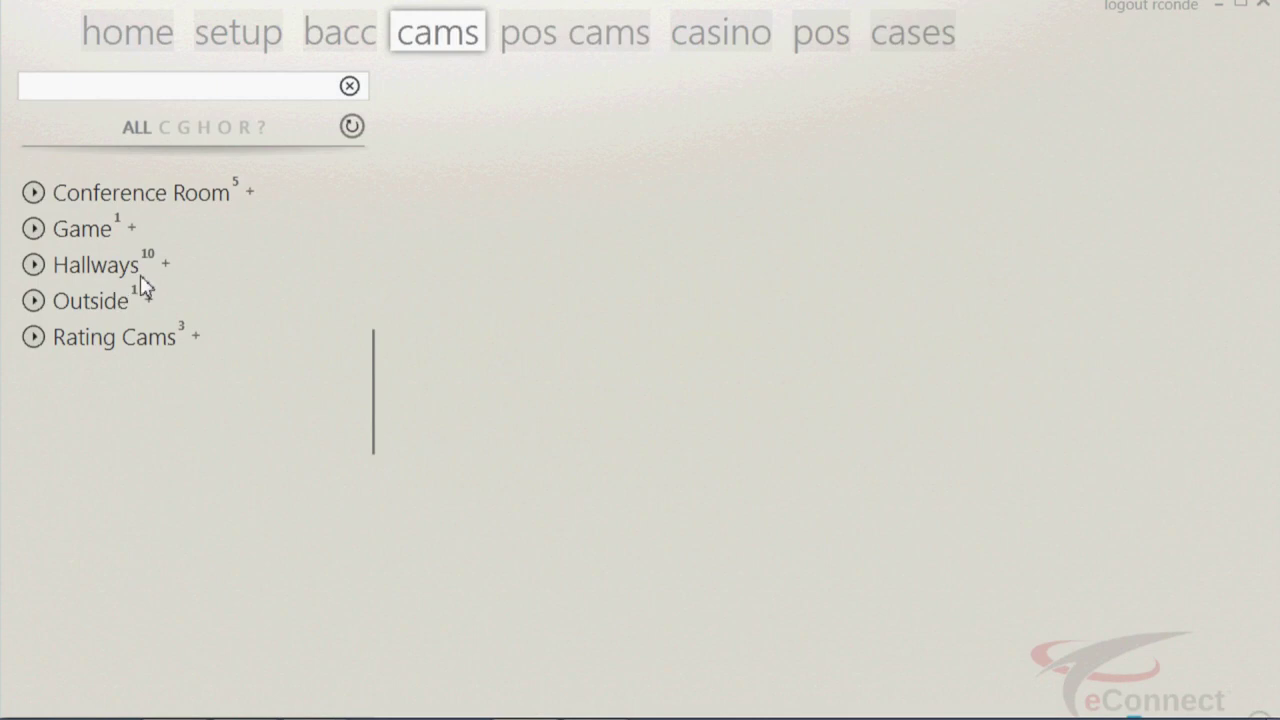
left_click(254, 192)
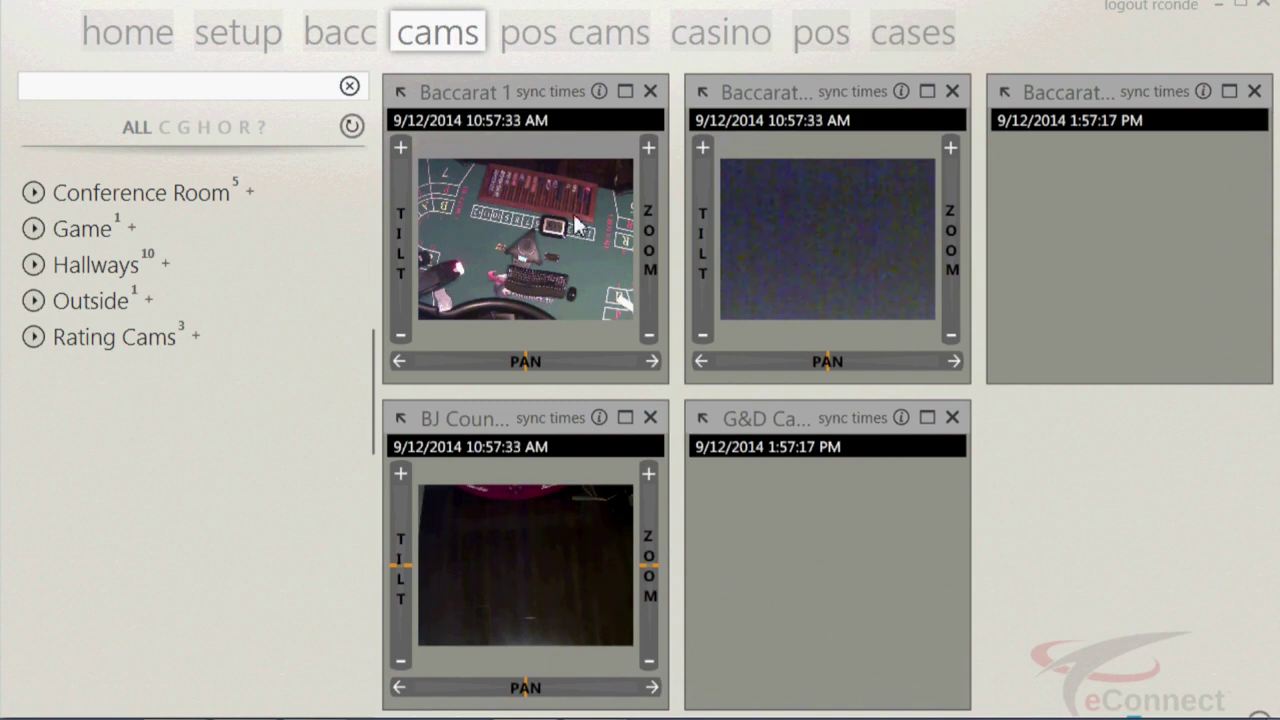
Step: Maximize Baccarat 1, open its incident clip panel, skip forward 30 seconds, and open the date picker
left_click(626, 93)
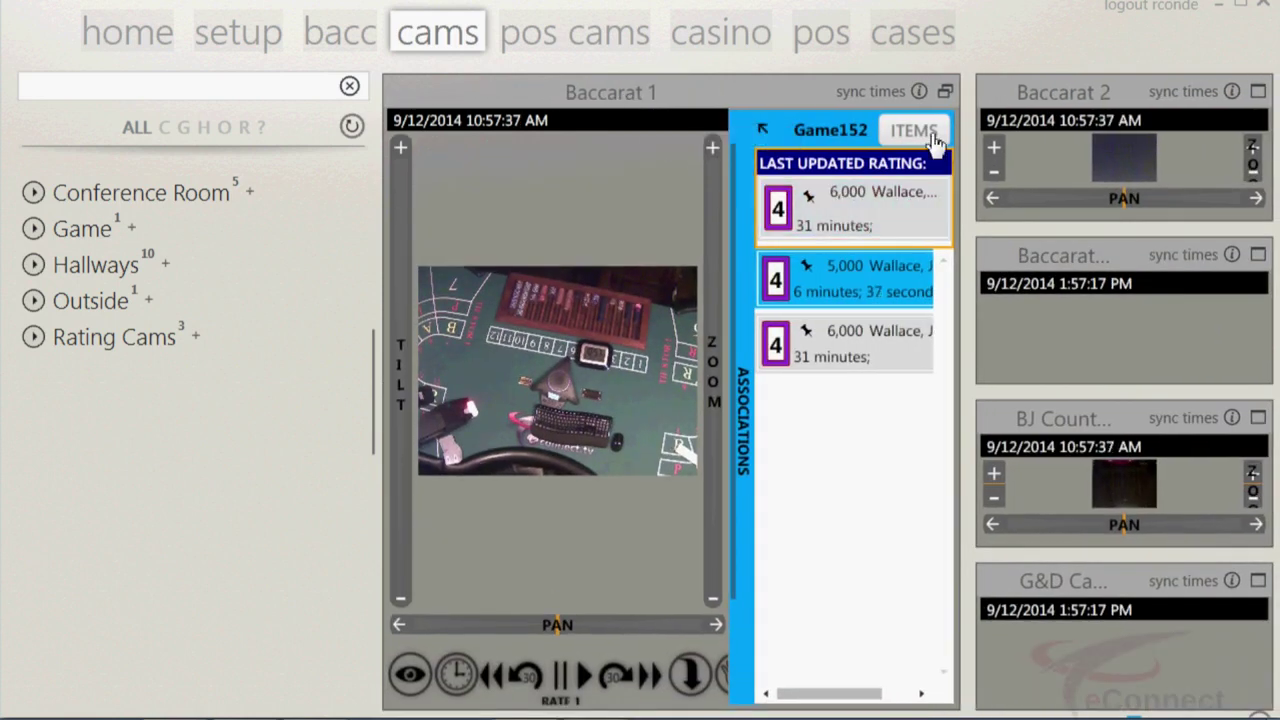
left_click(927, 133)
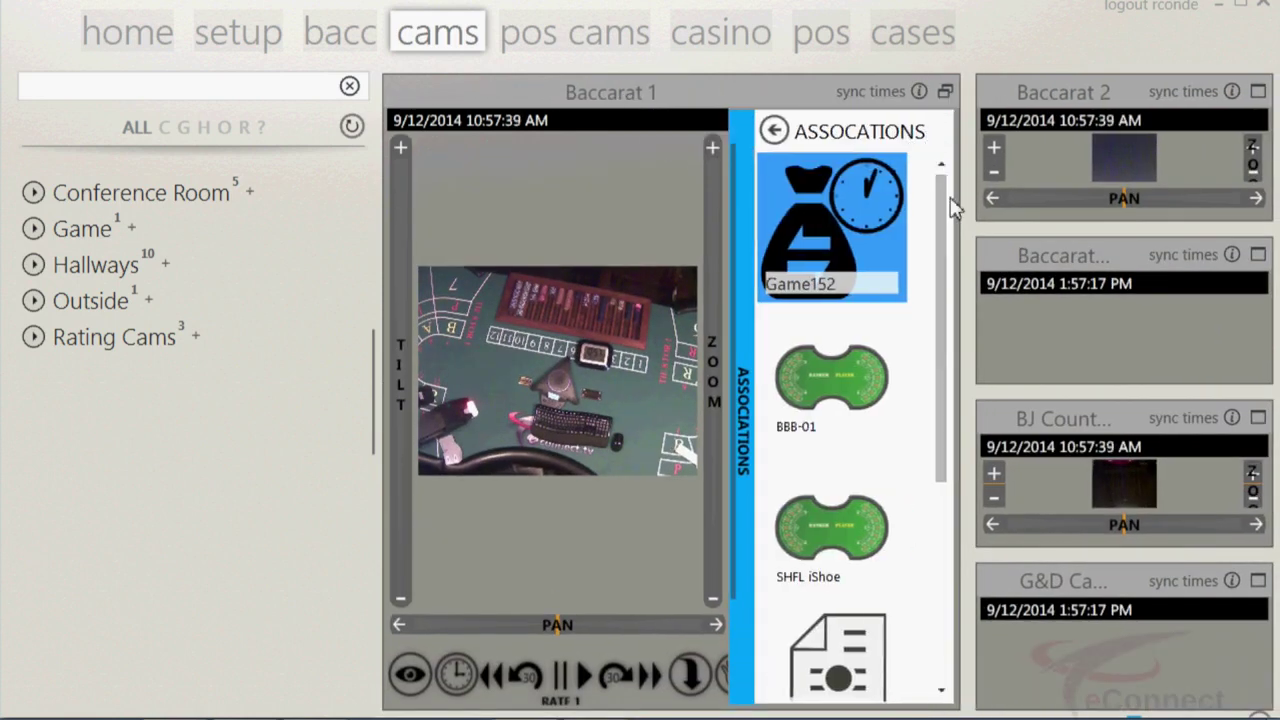
left_click(835, 655)
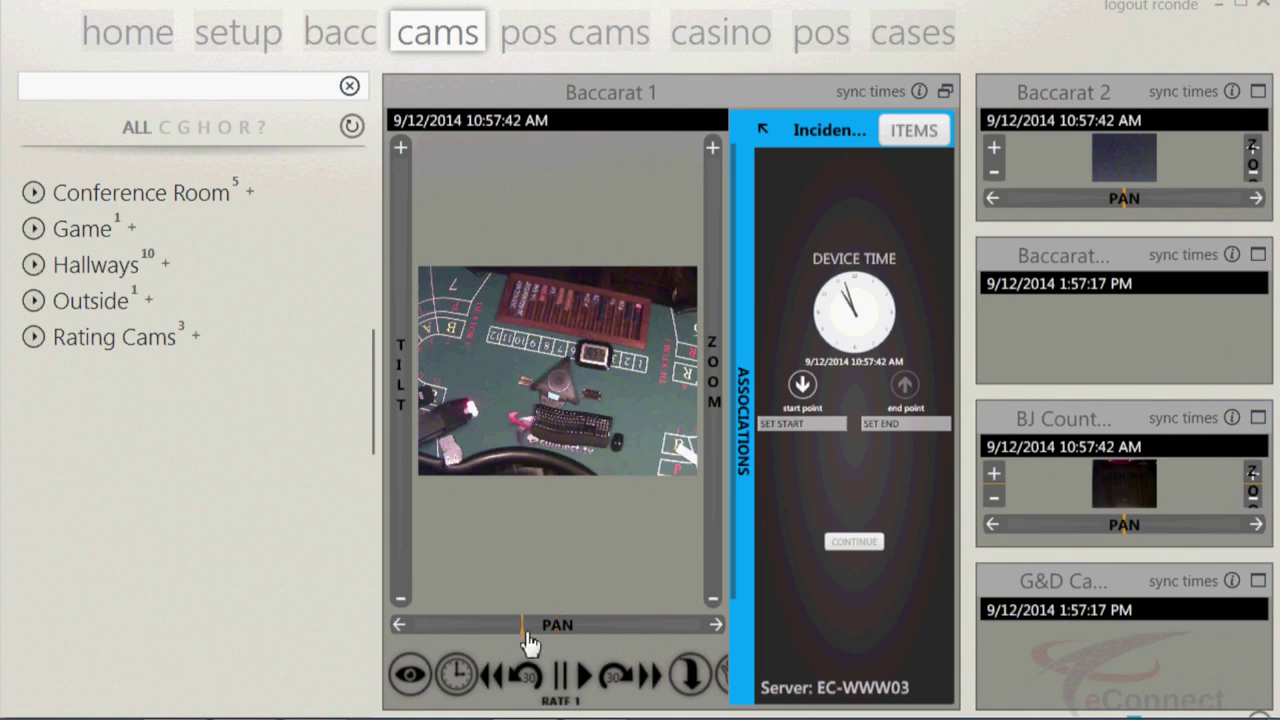
left_click(614, 680)
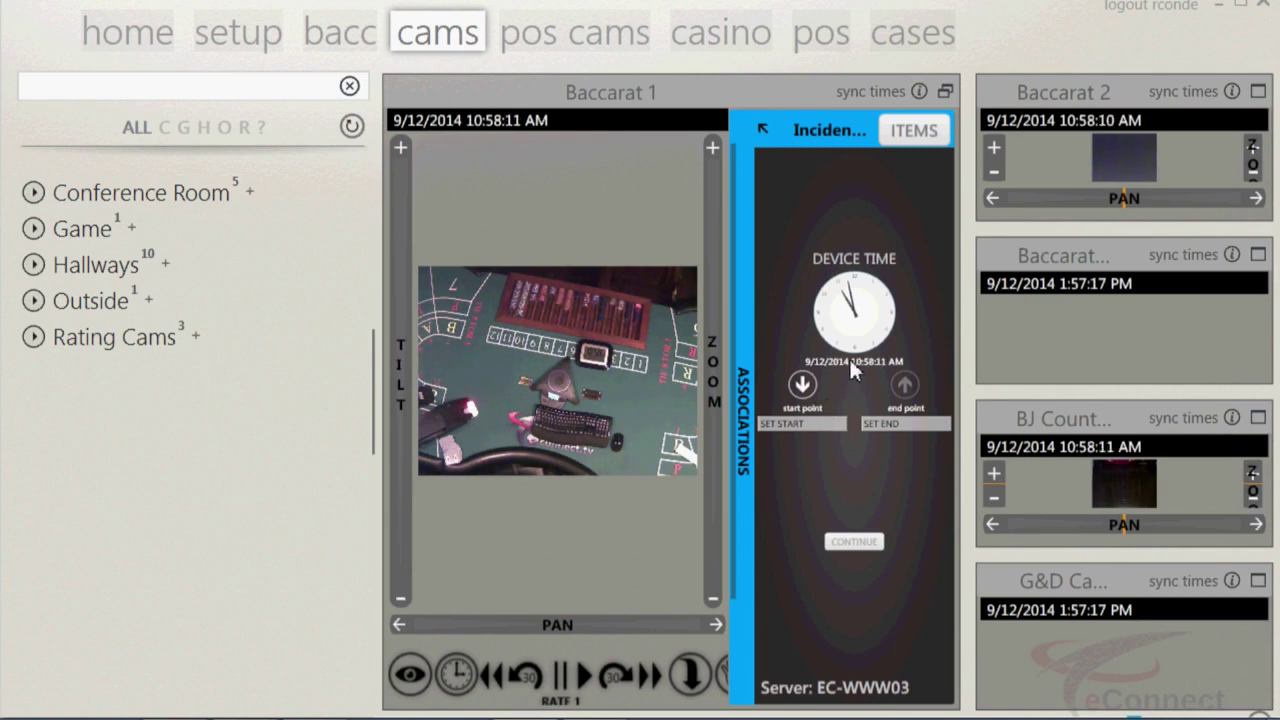
left_click(453, 676)
left_click(490, 668)
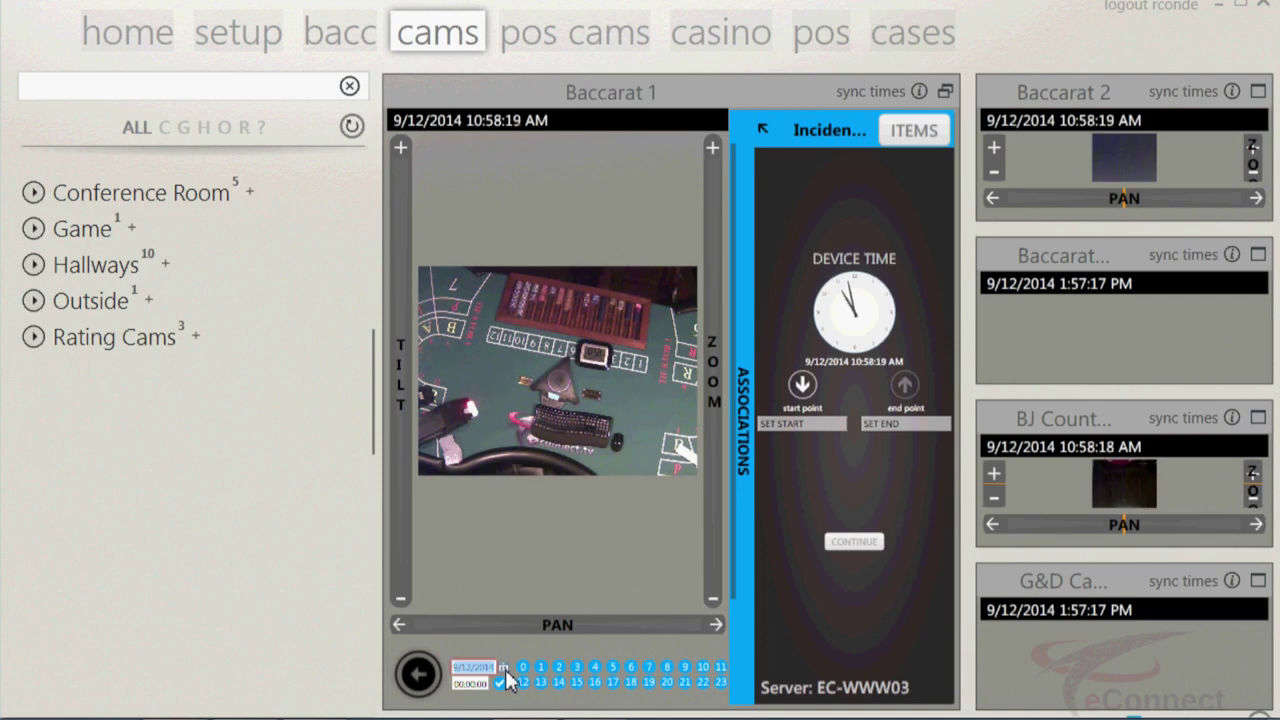
Step: Jump Baccarat 1 playback to the 11 AM hour, then restore playback controls with PTZ shown
left_click(722, 667)
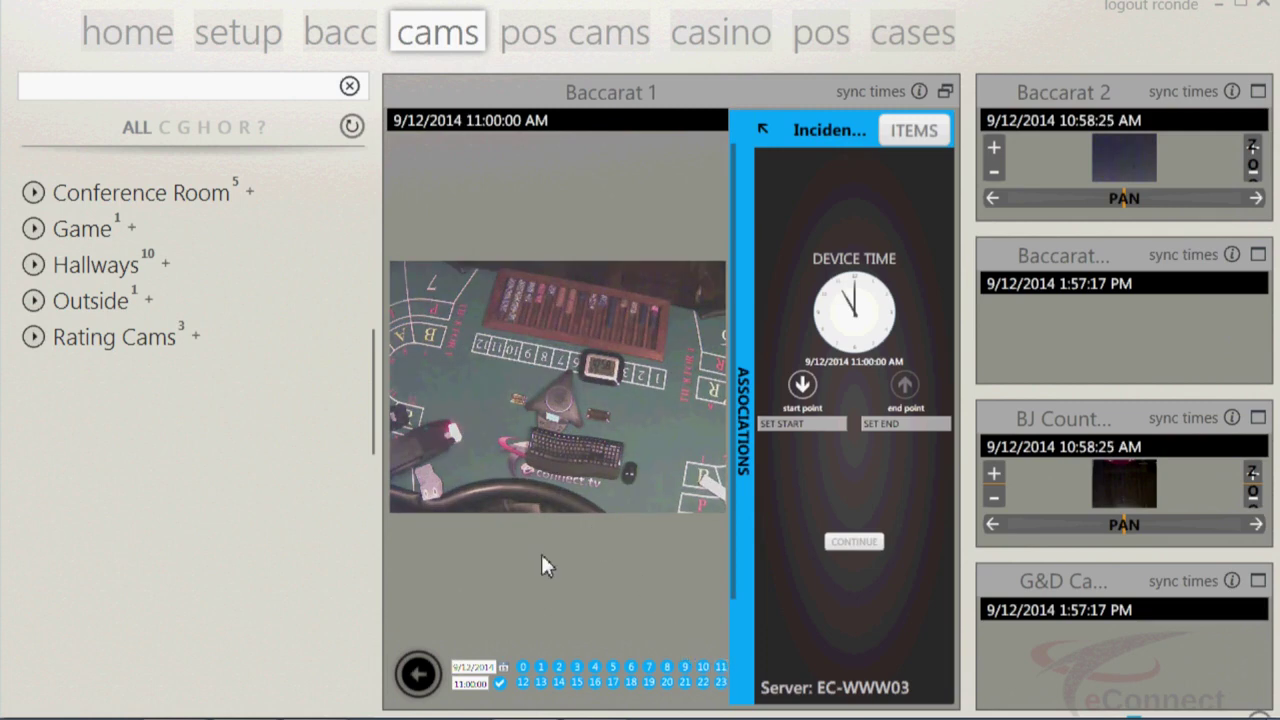
left_click(420, 678)
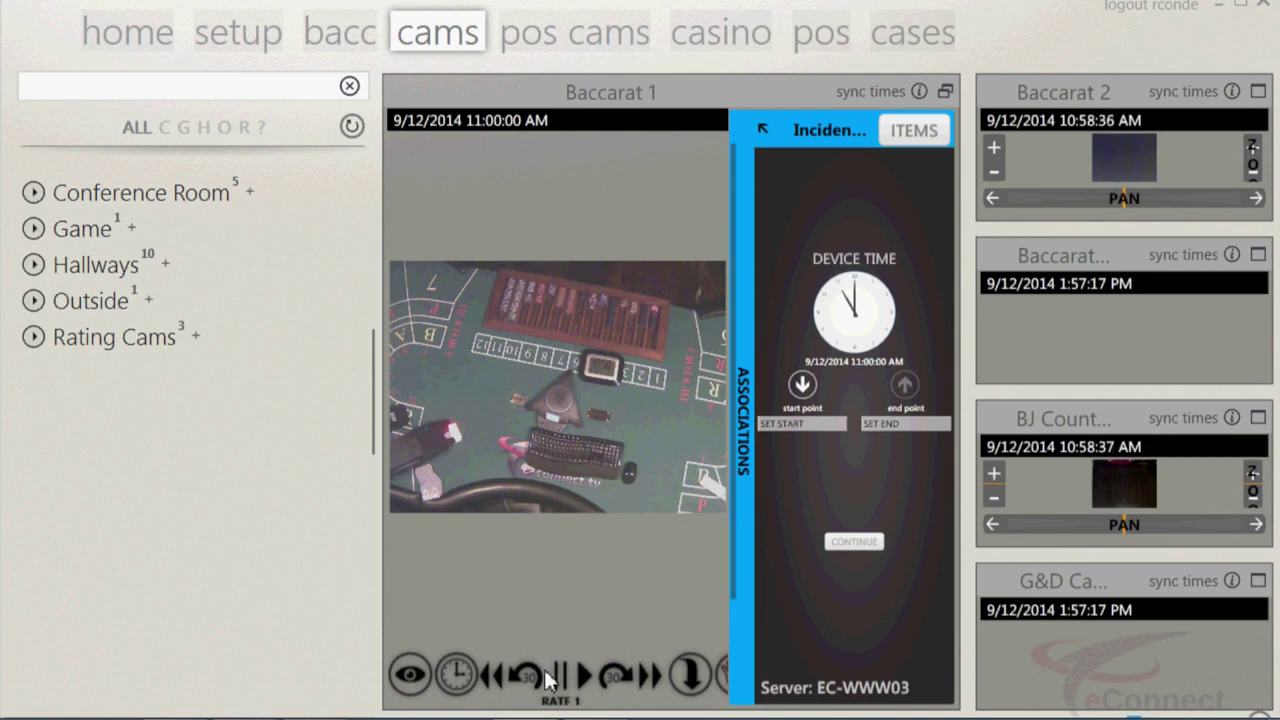
left_click(406, 688)
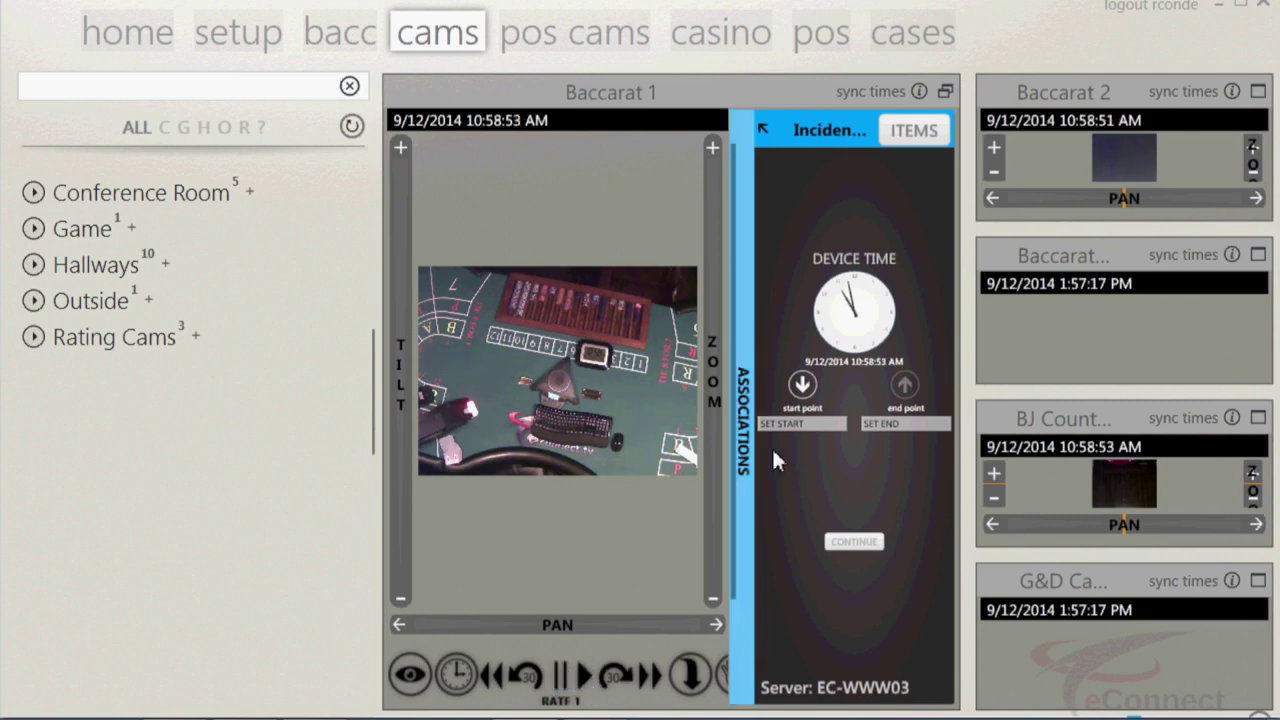
Step: Mark the Baccarat 1 clip from 10:58:54 to 10:59:01 AM and continue to incident filing
left_click(804, 386)
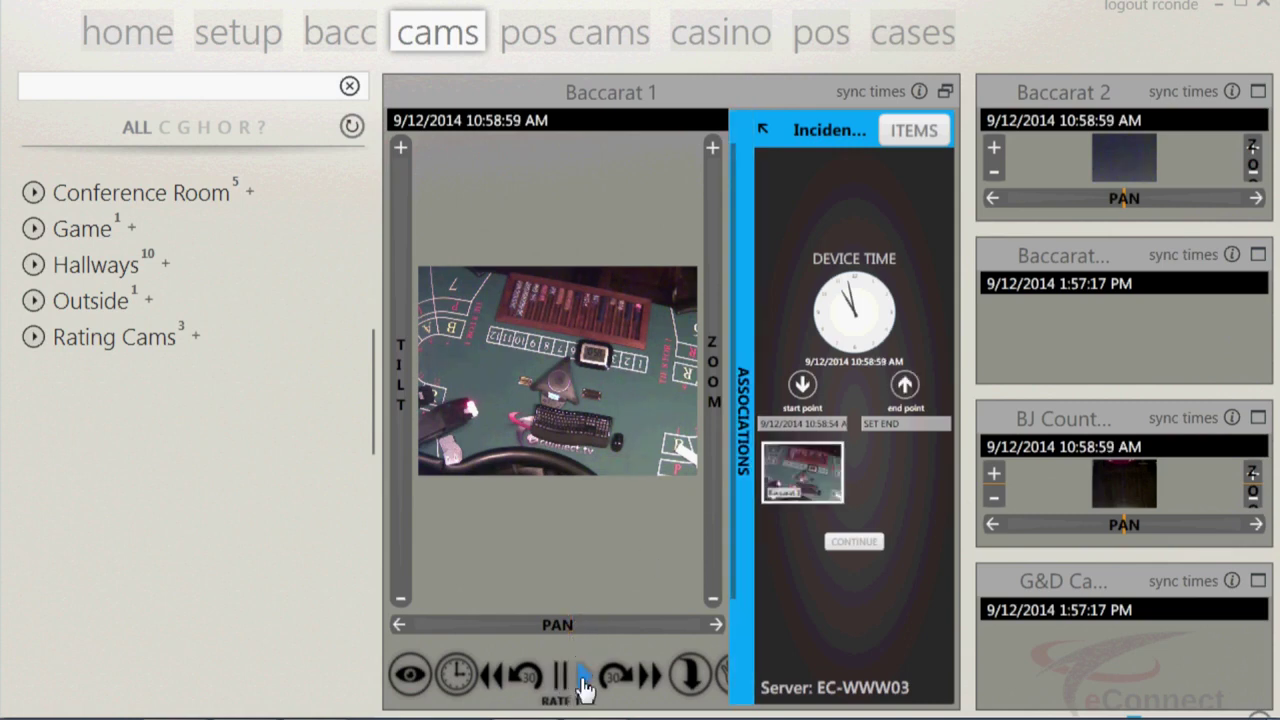
left_click(910, 386)
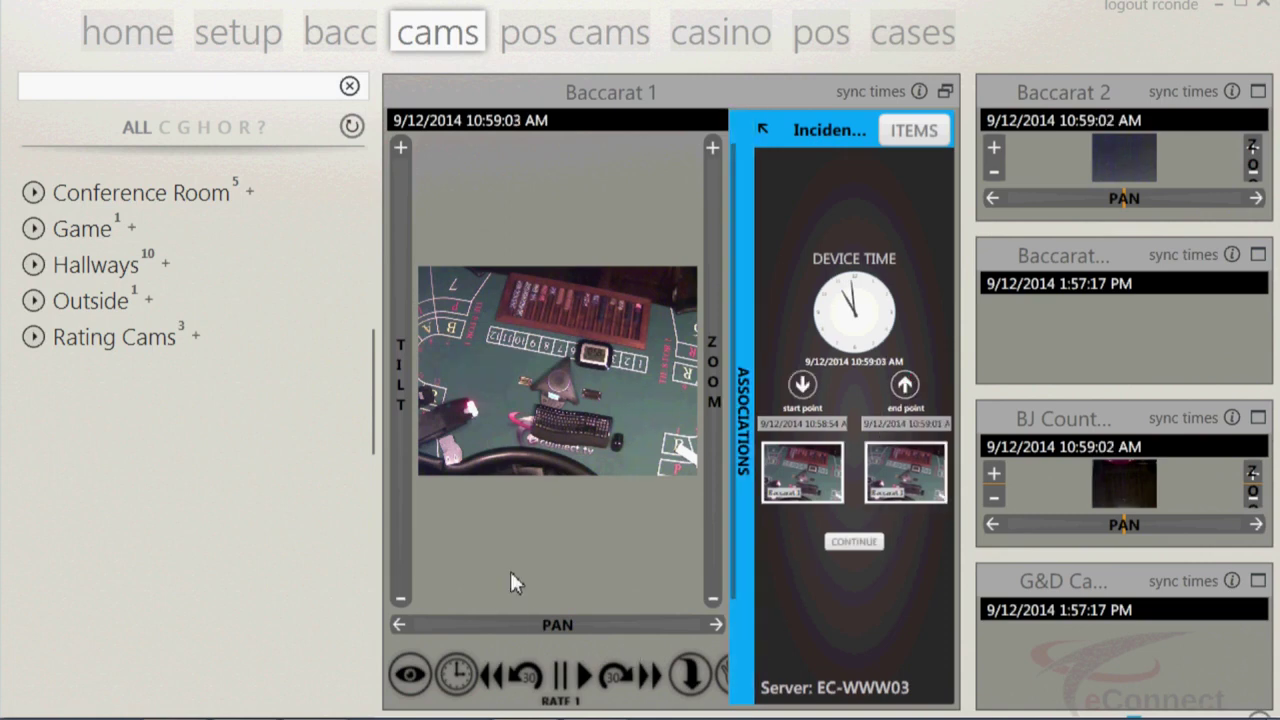
left_click(855, 545)
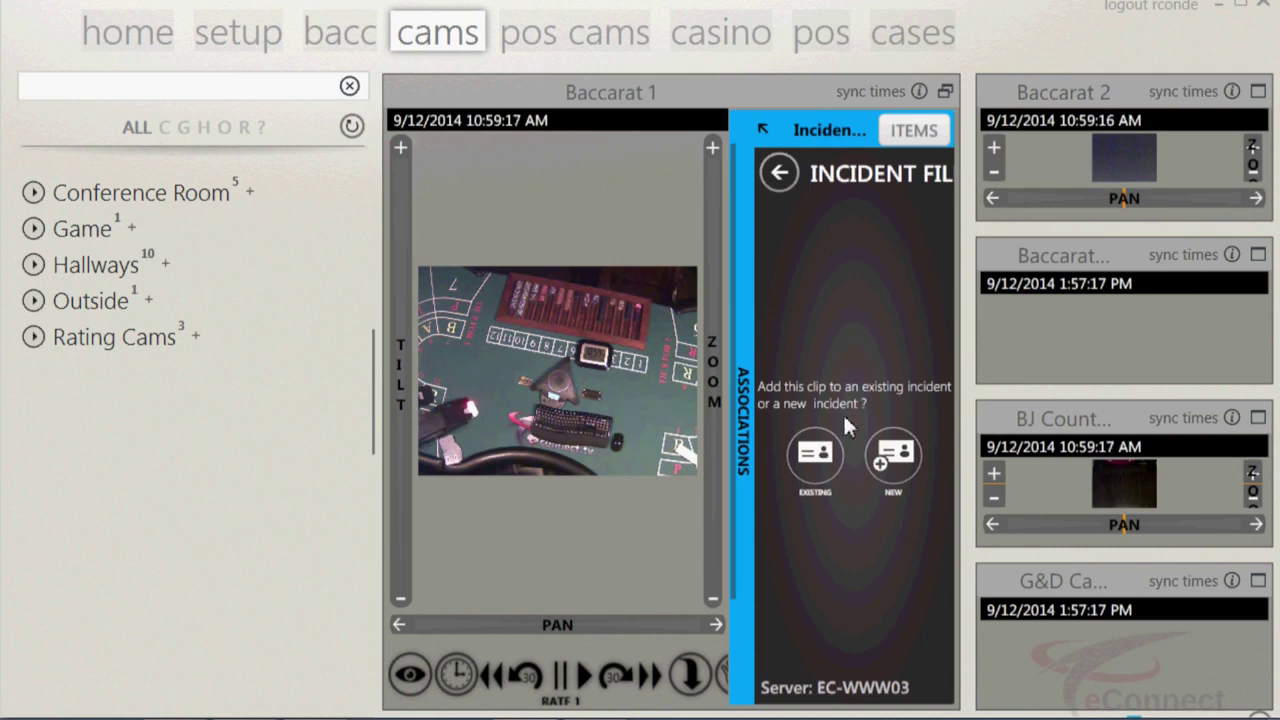
Step: Create a new incident with name 321 and summary 321 for the clip
left_click(895, 458)
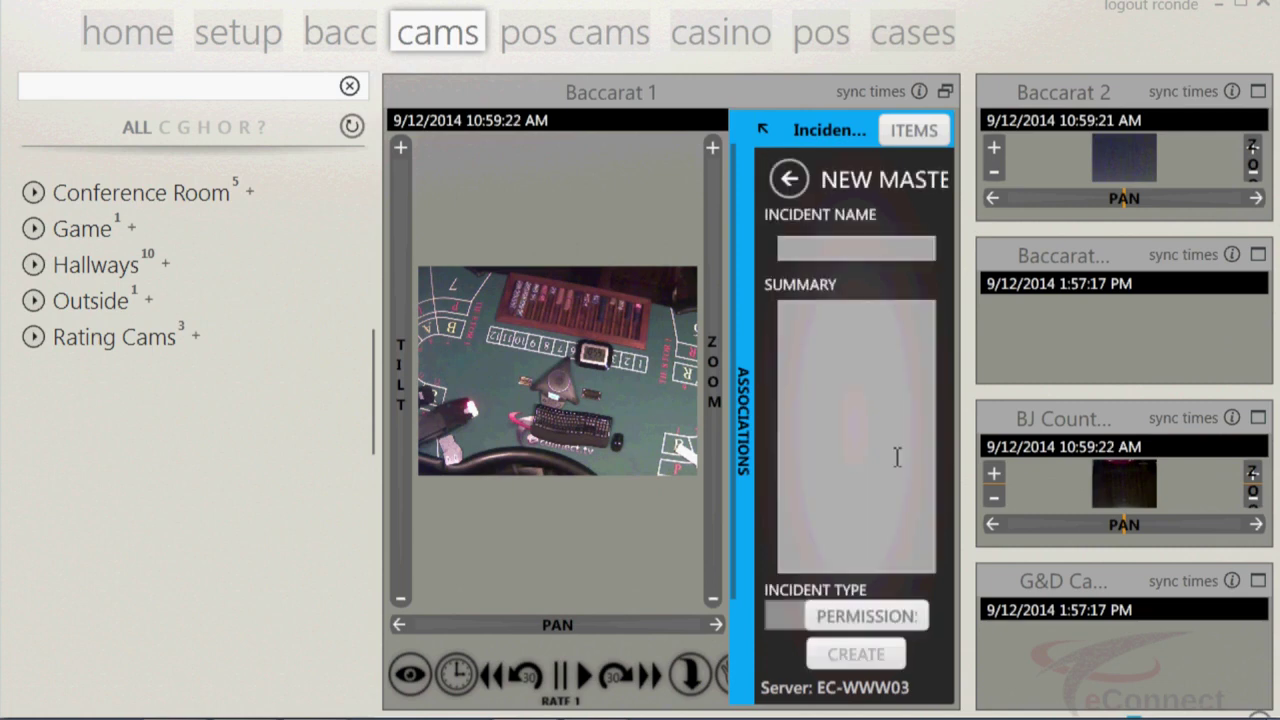
left_click(829, 251)
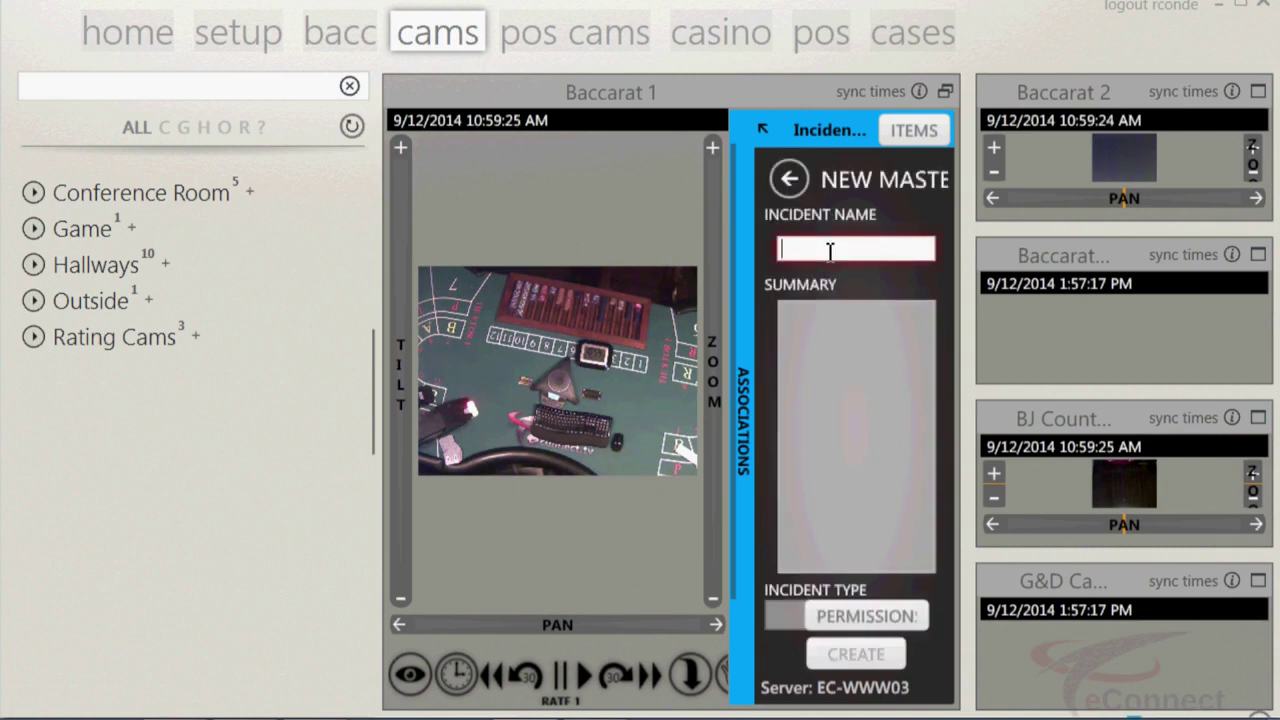
type("321")
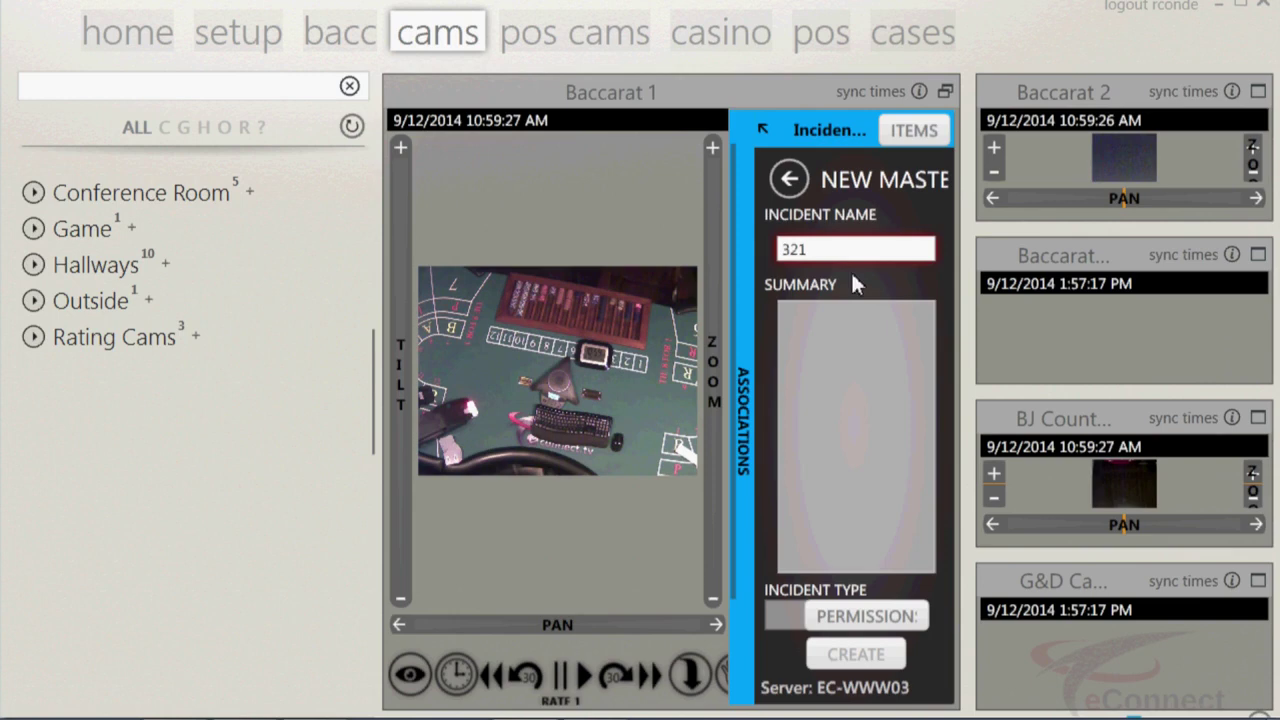
left_click(905, 320)
type("321")
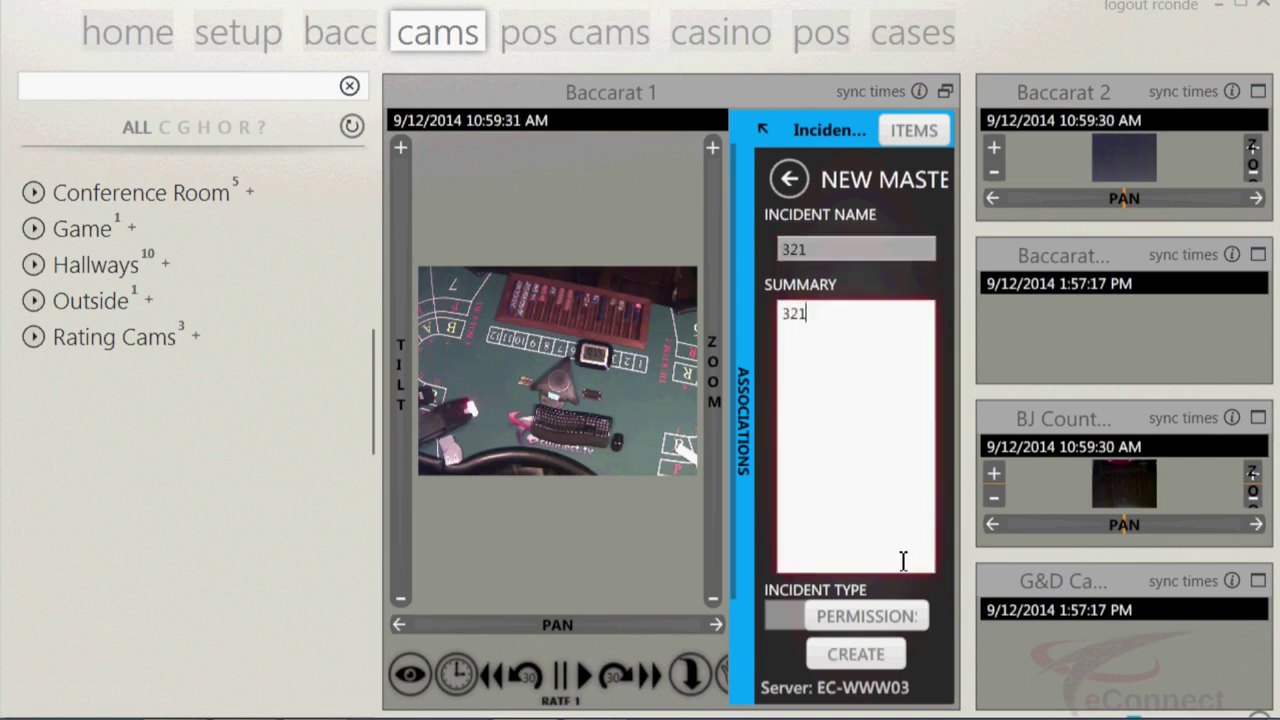
left_click(890, 665)
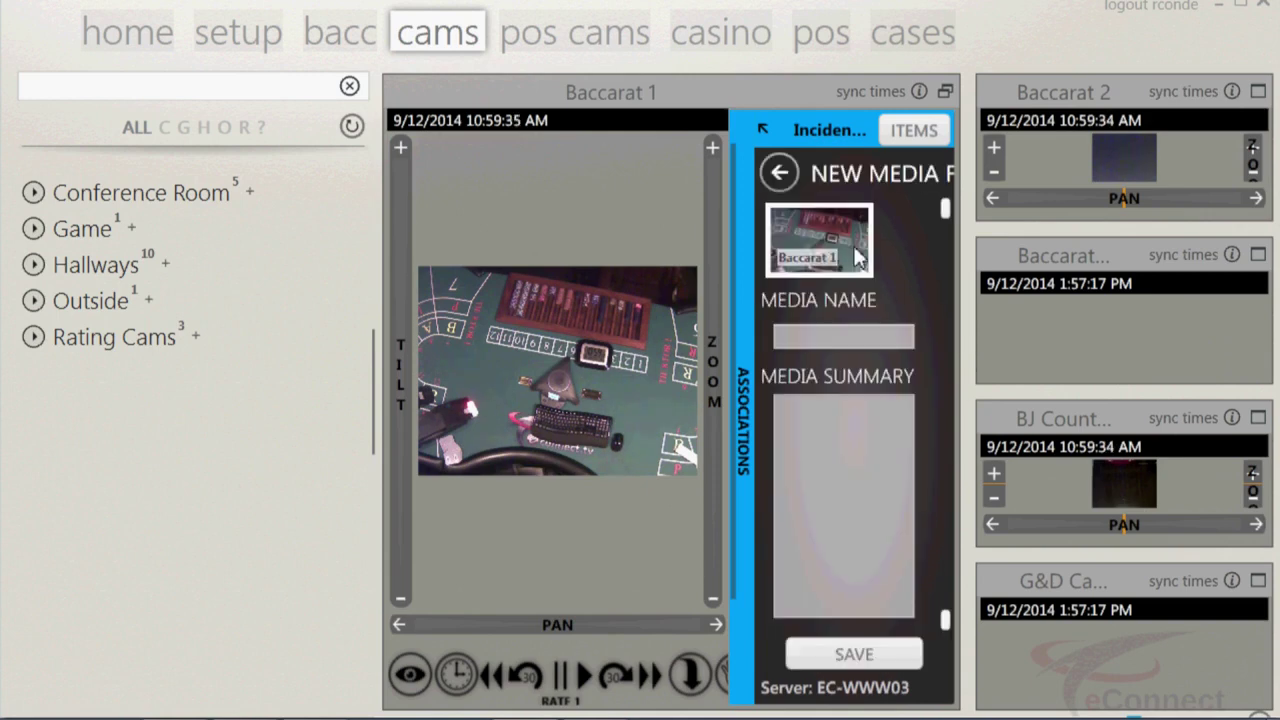
Step: Fill in the media name and summary as 2254 and save the media details
left_click(847, 336)
type("2254")
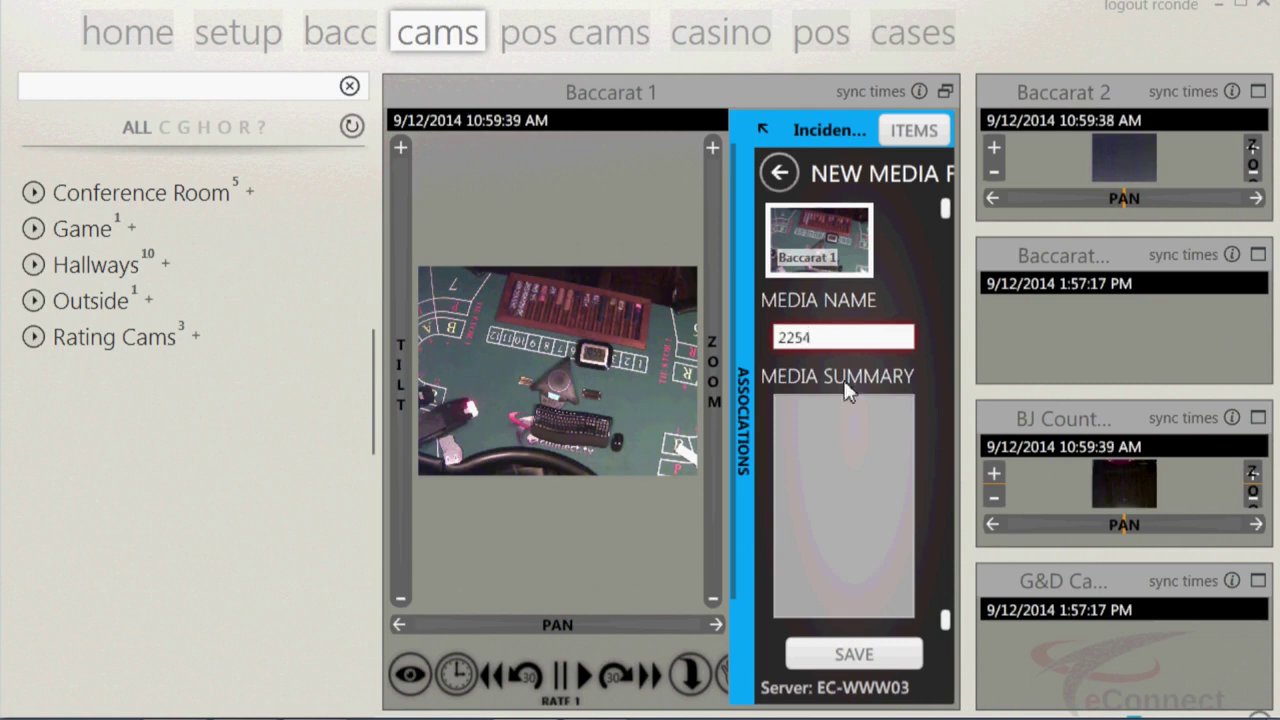
left_click(837, 420)
type("2254")
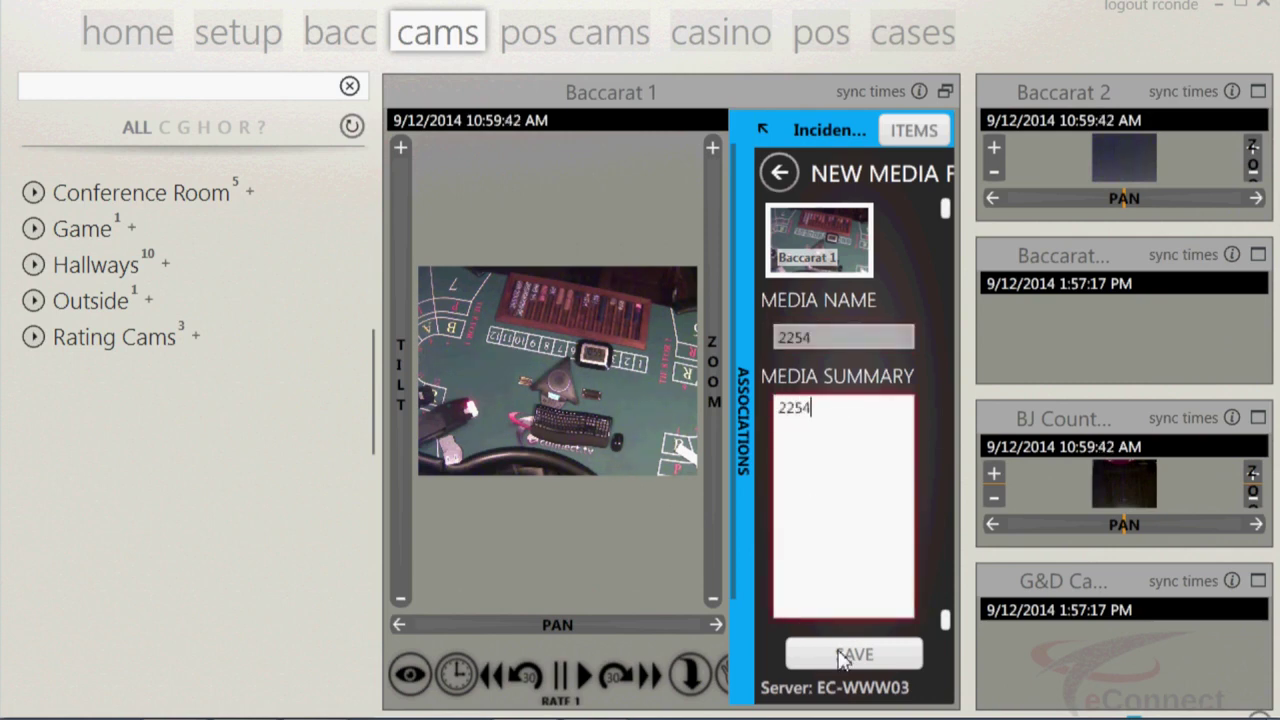
left_click(845, 656)
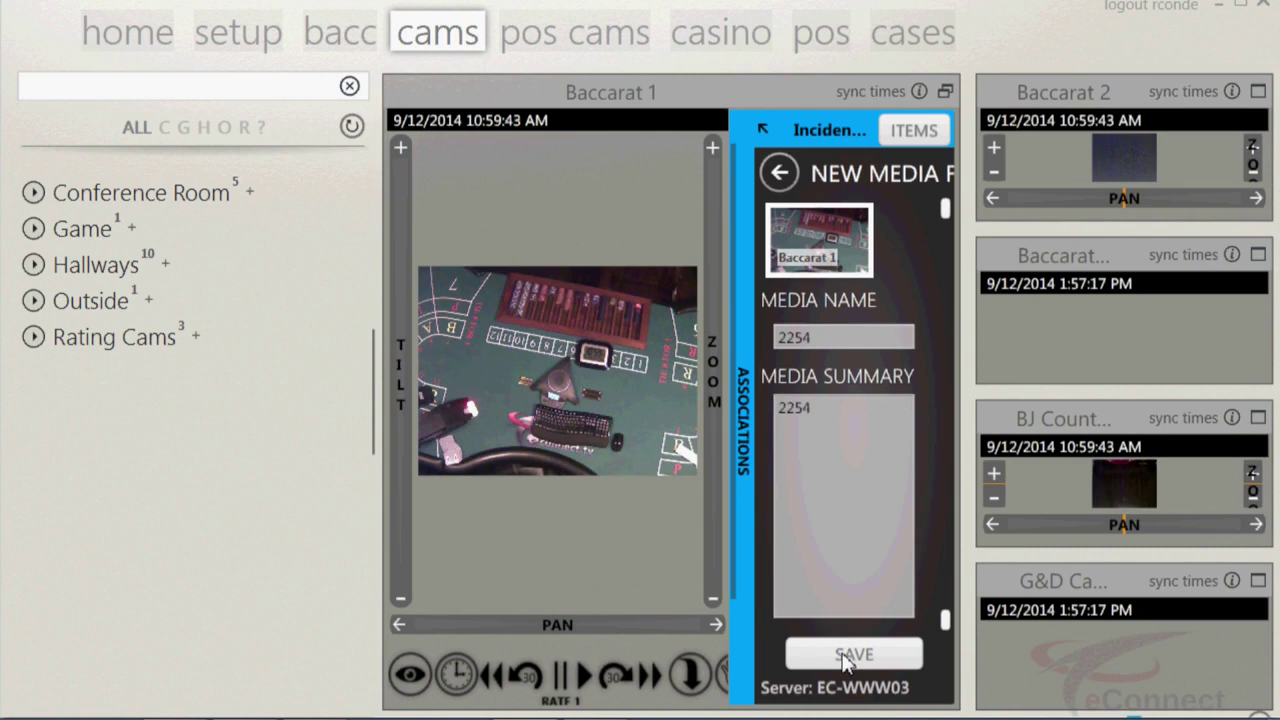